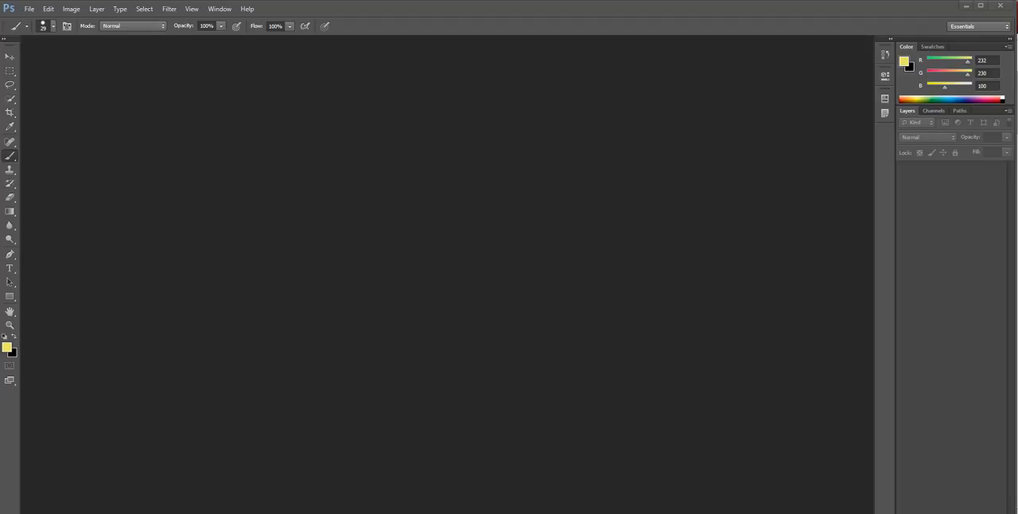
# Create a new document named Sandwich using the Photo preset at Landscape, 2 x 3
pyautogui.click(28, 9)
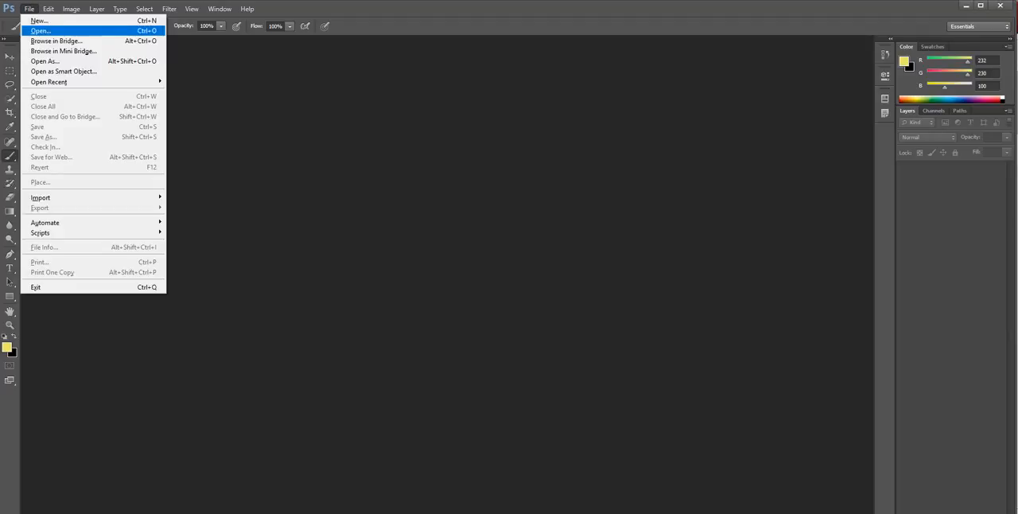
pyautogui.click(32, 18)
pyautogui.click(540, 148)
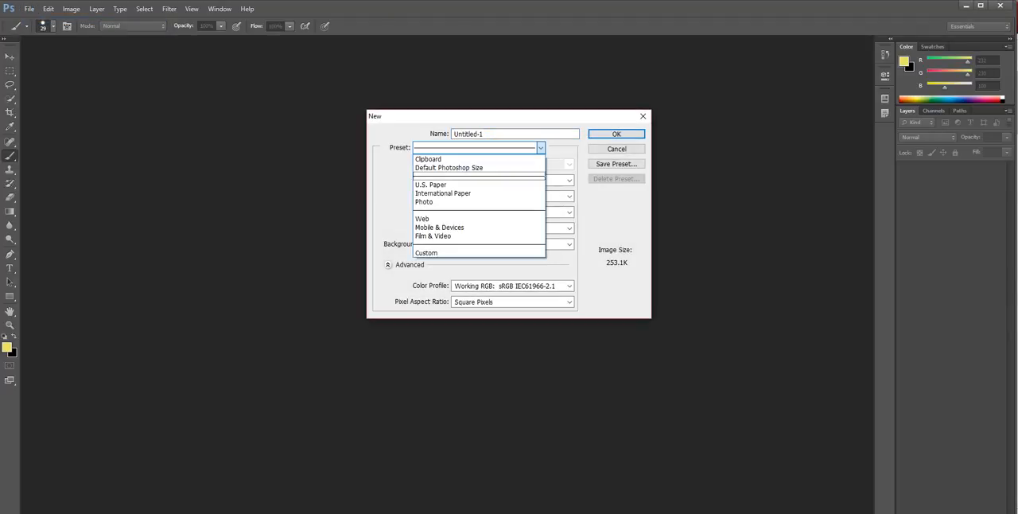
pyautogui.click(477, 201)
pyautogui.moveTo(486, 133); pyautogui.dragTo(454, 133)
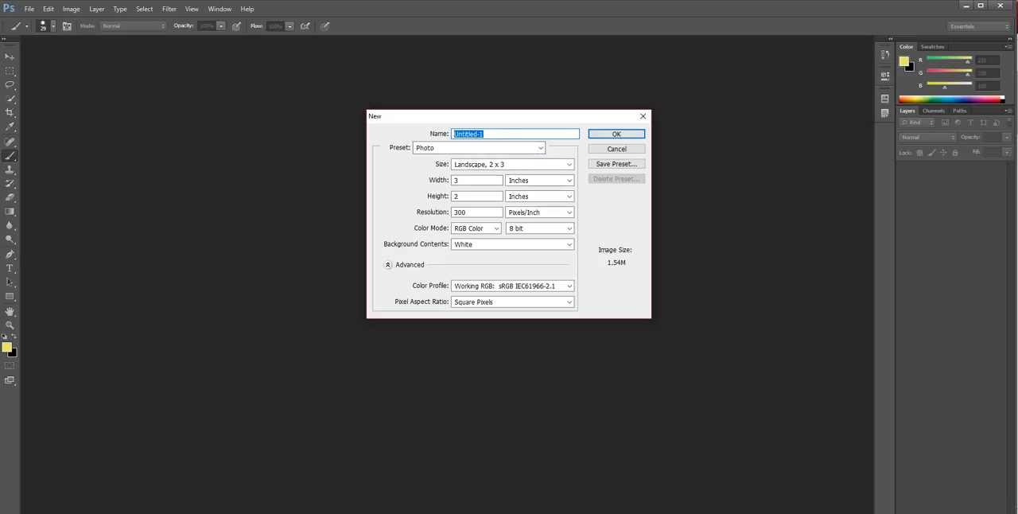
pyautogui.write('Sandwich')
pyautogui.press('Return')
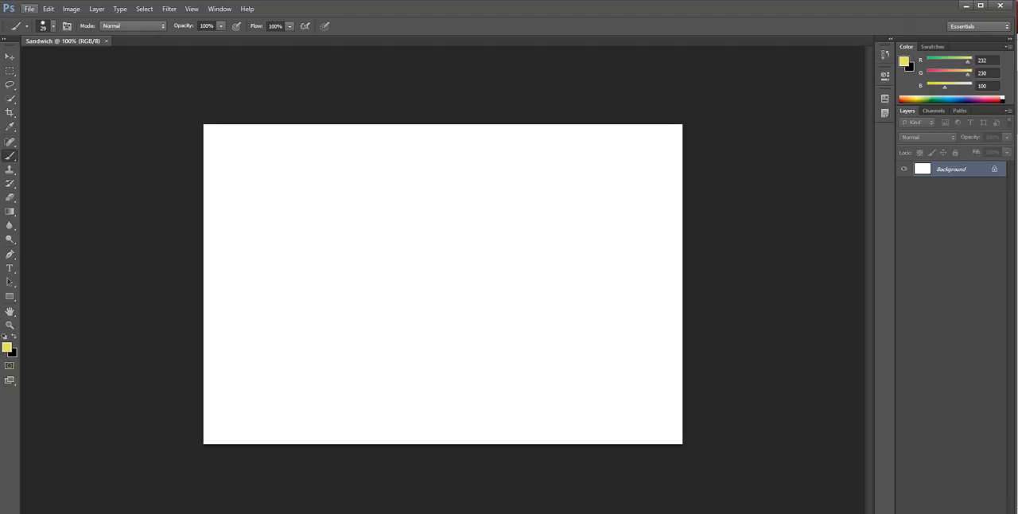
pyautogui.click(29, 9)
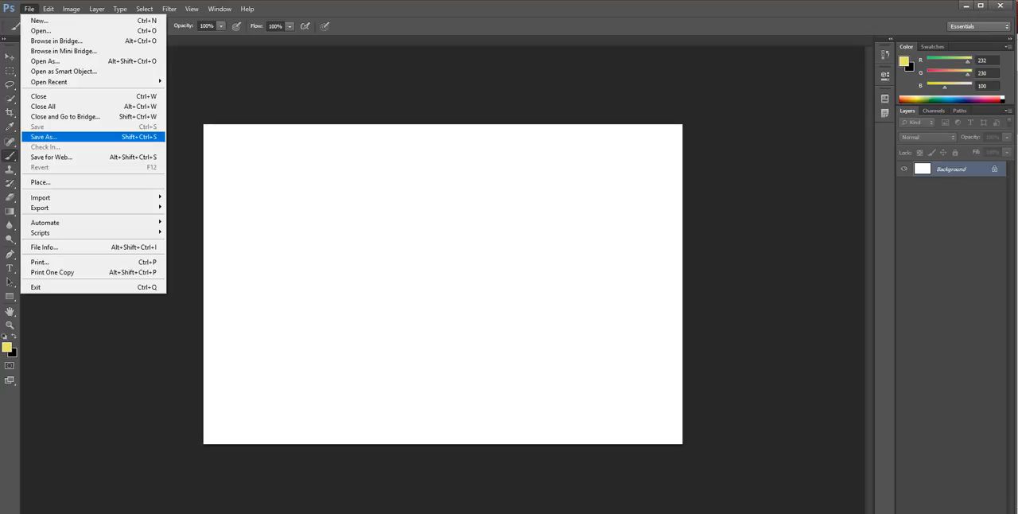
pyautogui.click(64, 137)
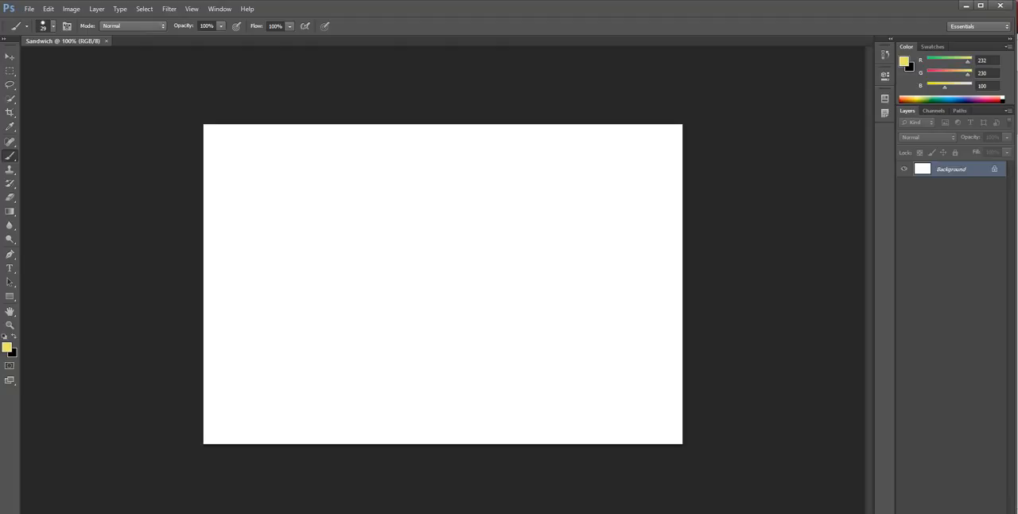
# Switch to File Explorer and look through the ingredient images in the Sandwich folder, then return to the document
pyautogui.hotkey('alt', 'Tab')
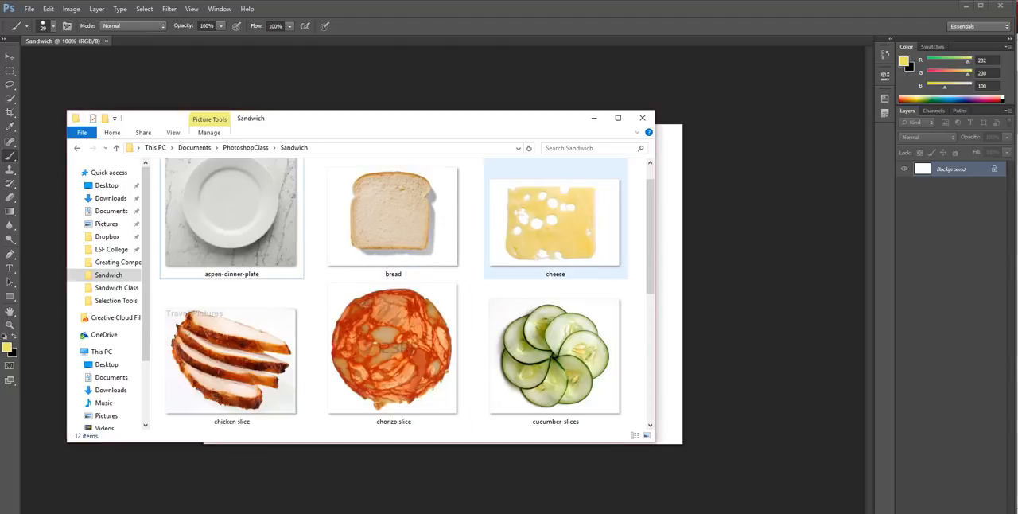
pyautogui.scroll(-3, 555, 358)
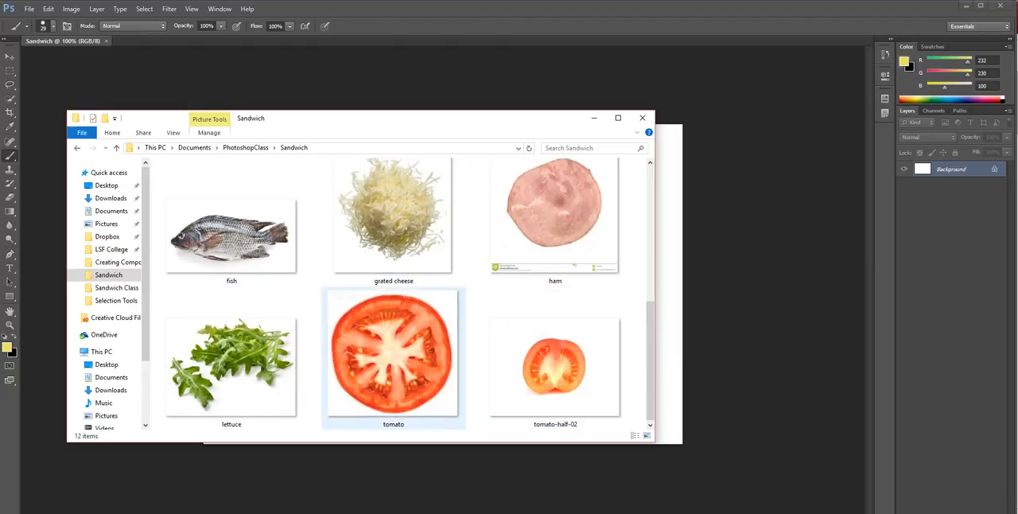
pyautogui.scroll(3, 555, 365)
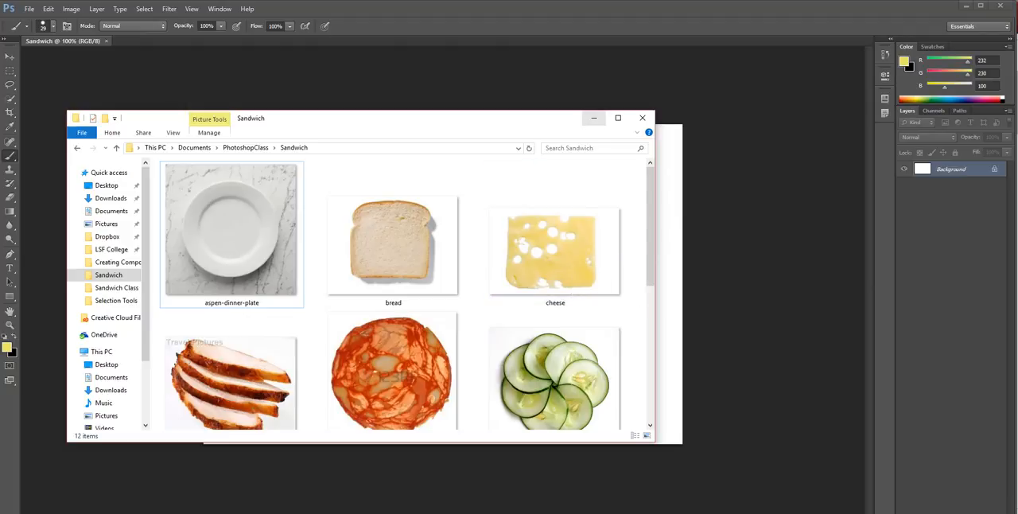
pyautogui.click(593, 118)
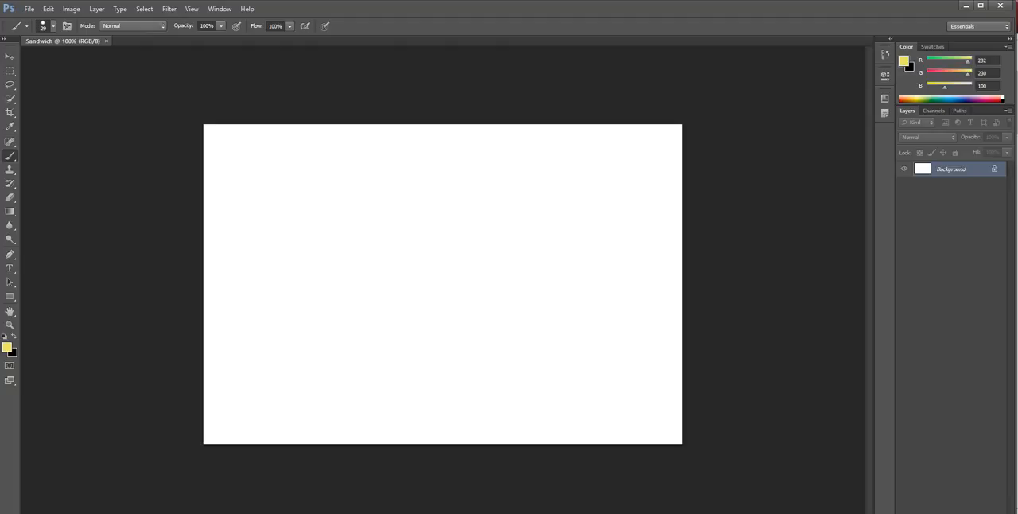
# Switch to Chrome and copy the enlarged black plate image from the Google image results
pyautogui.hotkey('alt', 'Tab')
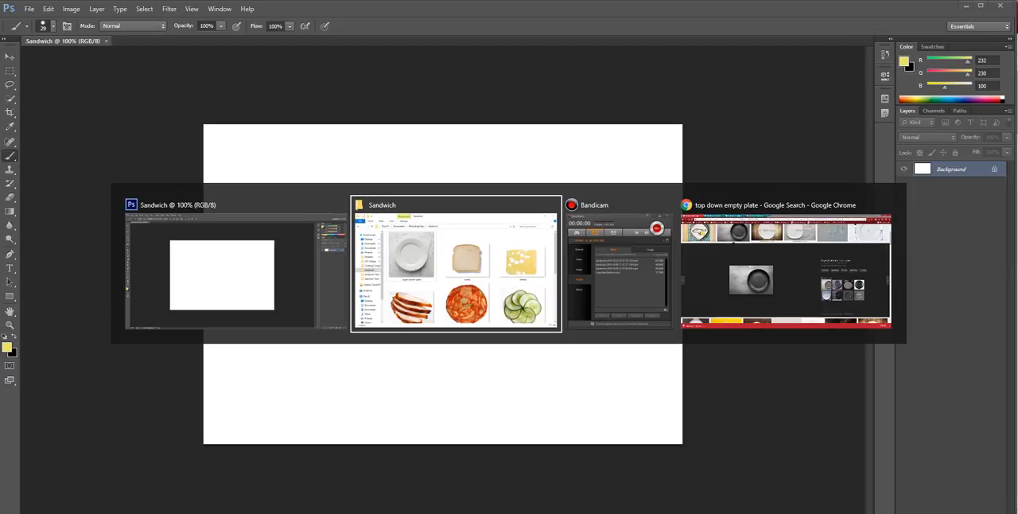
pyautogui.hotkey('alt', 'Tab')
pyautogui.hotkey('alt', 'Tab')
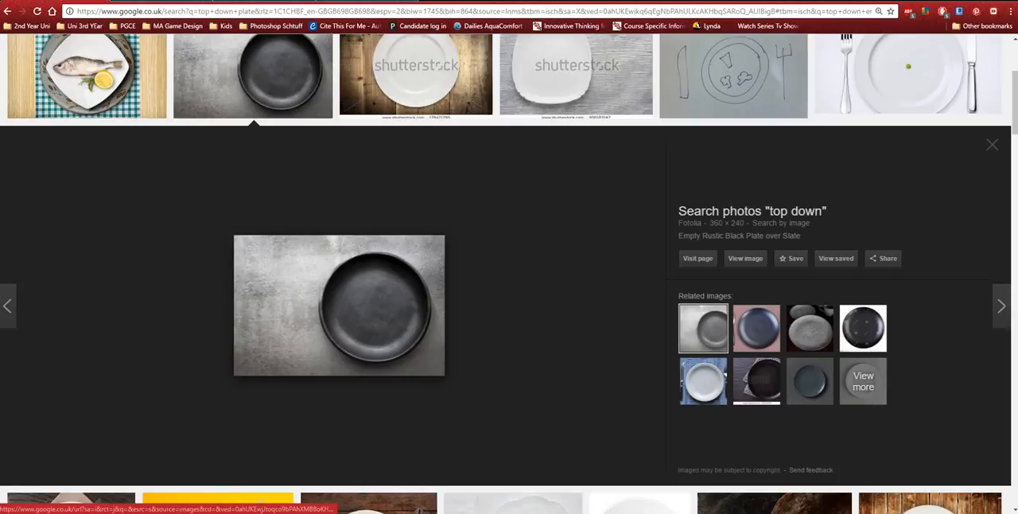
pyautogui.rightClick(349, 287)
pyautogui.click(384, 392)
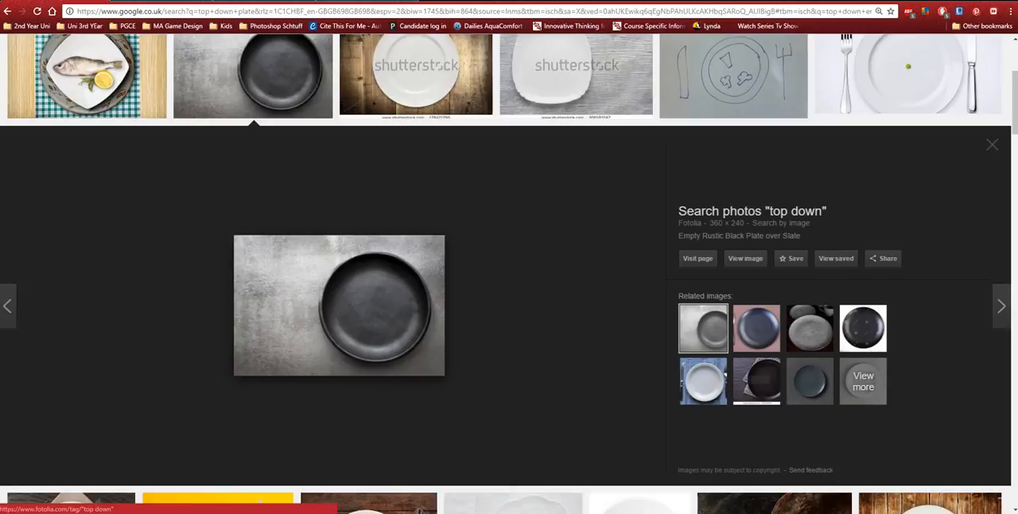
# Switch back to Photoshop and paste the copied plate image into the Sandwich document
pyautogui.hotkey('alt', 'Tab')
pyautogui.press('Tab')
pyautogui.hotkey('alt', 'Tab')
pyautogui.press('Tab')
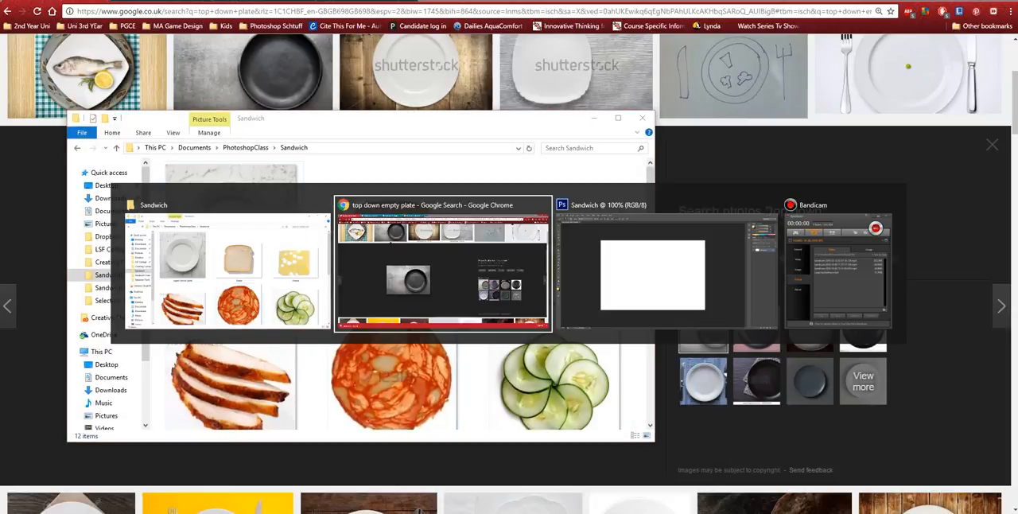
pyautogui.hotkey('ctrl', 'v')
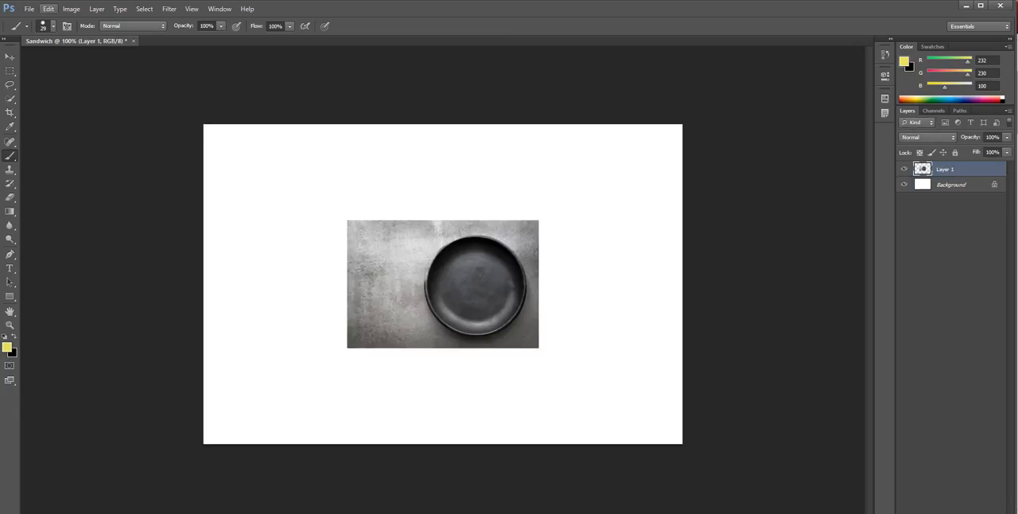
pyautogui.click(49, 9)
pyautogui.press('Escape')
# Delete the white Background layer
pyautogui.click(952, 185)
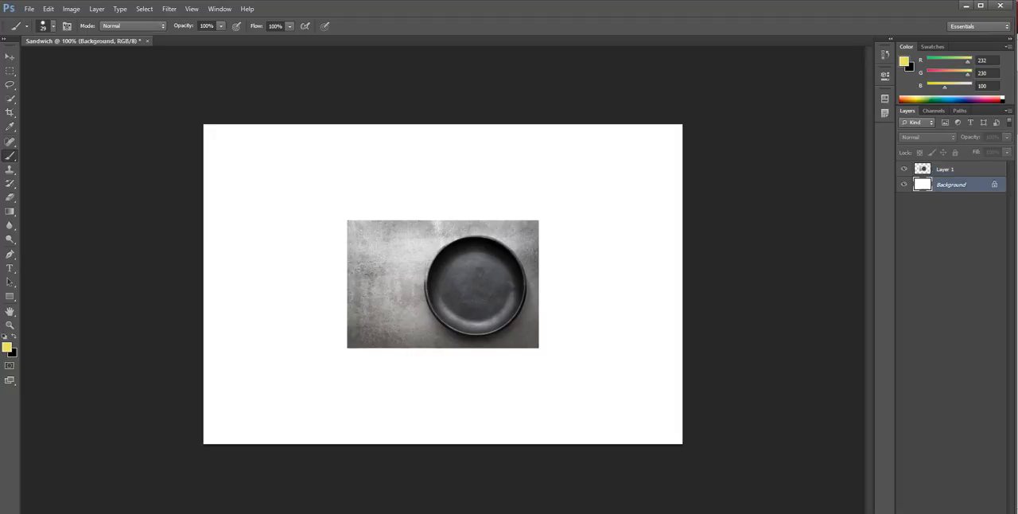
pyautogui.rightClick(950, 185)
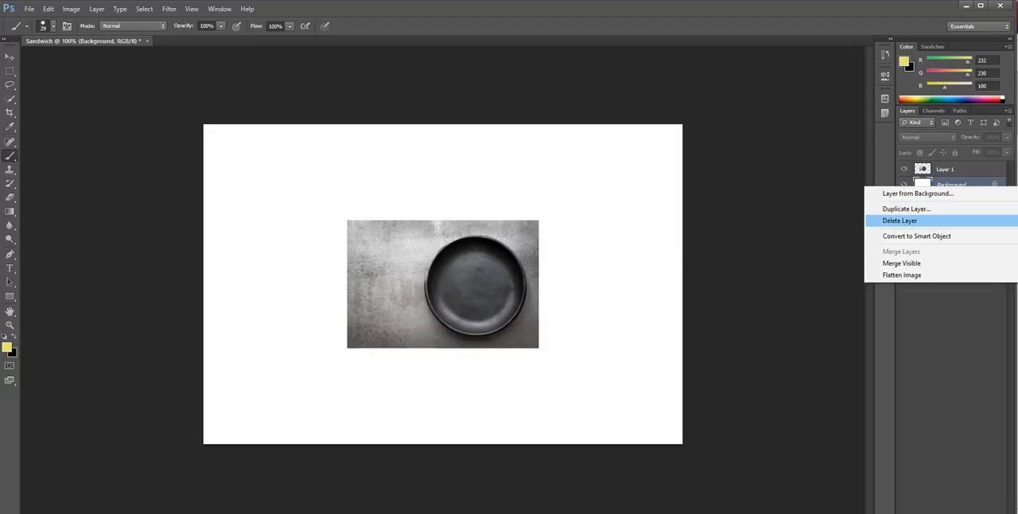
pyautogui.click(899, 221)
pyautogui.click(460, 218)
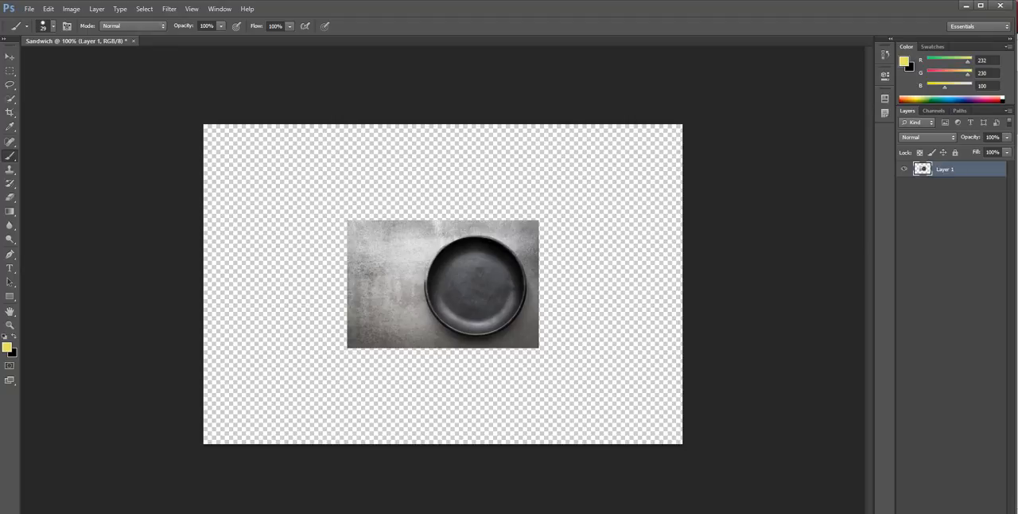
# Rename the pasted image's layer as Plate
pyautogui.doubleClick(945, 169)
pyautogui.write('Plate')
pyautogui.press('Return')
pyautogui.press('v')
pyautogui.hotkey('ctrl', 't')
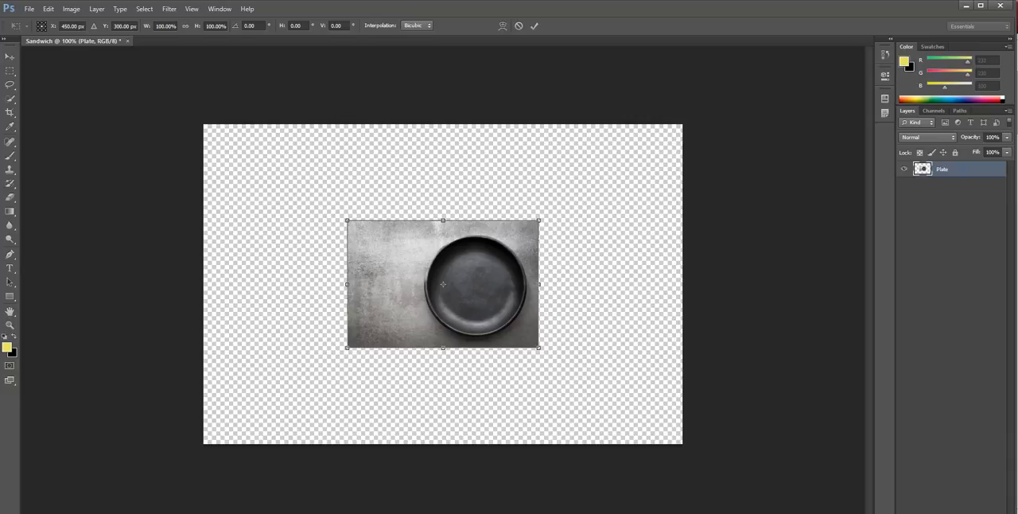
pyautogui.moveTo(538, 220); pyautogui.dragTo(627, 159)
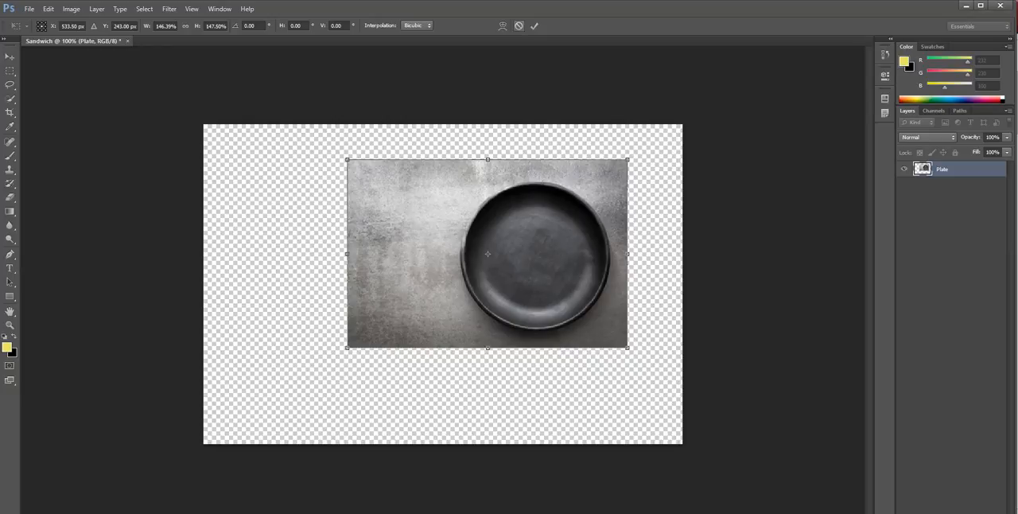
pyautogui.click(518, 26)
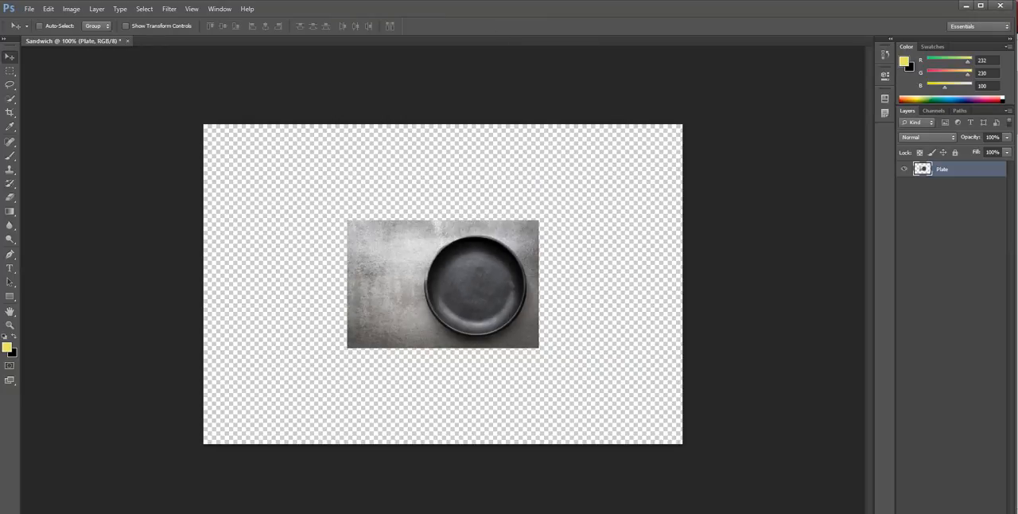
# Scale the Plate layer proportionally with Free Transform so that it fills the whole canvas
pyautogui.hotkey('ctrl', 't')
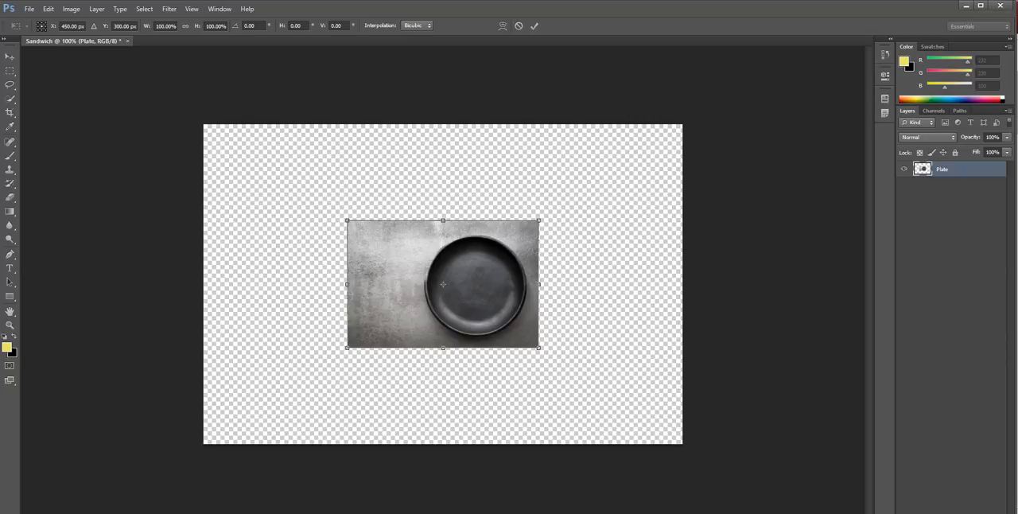
pyautogui.moveTo(539, 220); pyautogui.dragTo(682, 124)
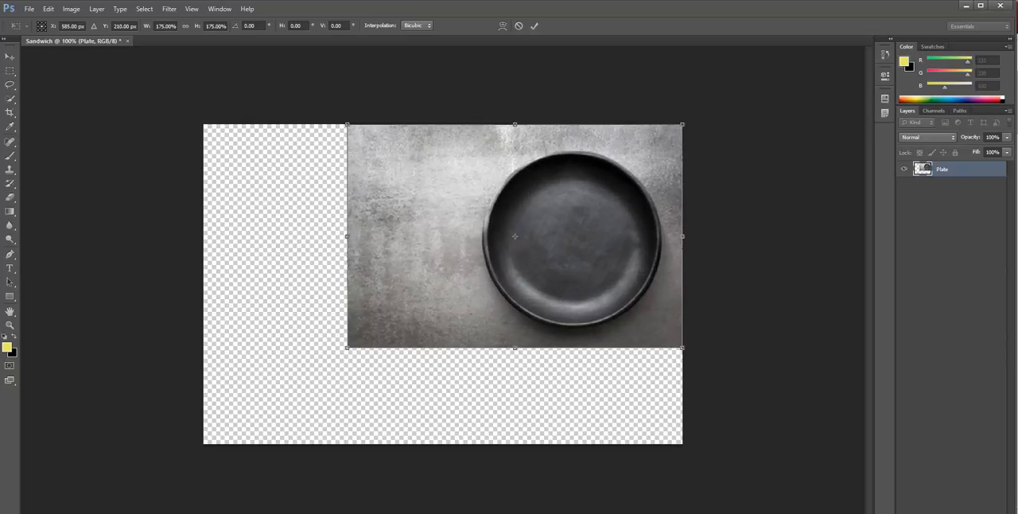
pyautogui.moveTo(346, 348); pyautogui.dragTo(202, 445)
pyautogui.click(534, 26)
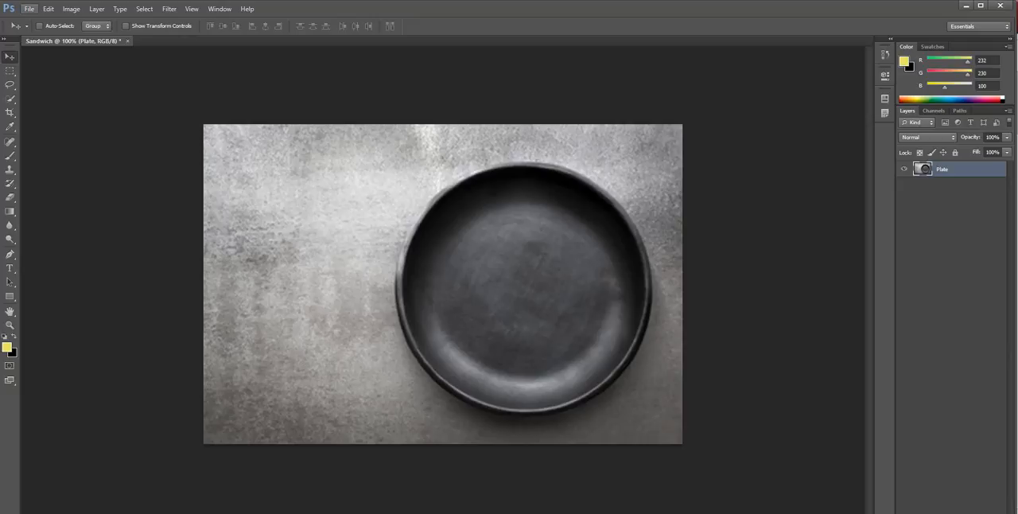
# Place the bread image from the Sandwich folder into the document above the Plate layer
pyautogui.click(28, 9)
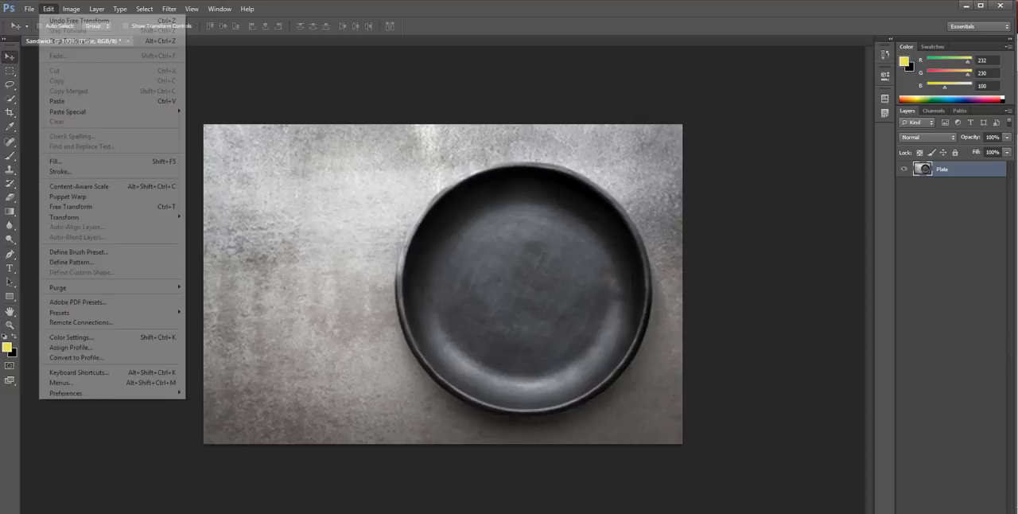
pyautogui.click(47, 182)
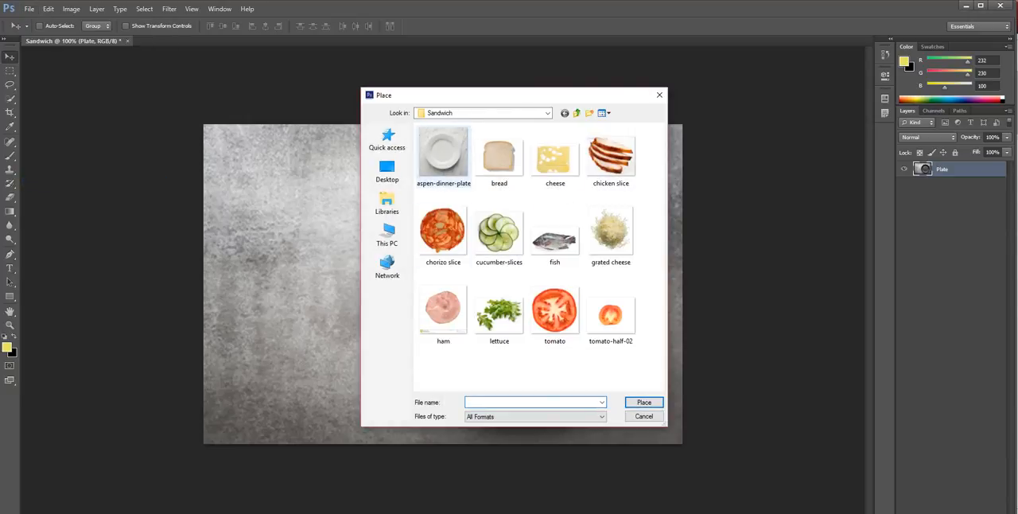
pyautogui.click(507, 163)
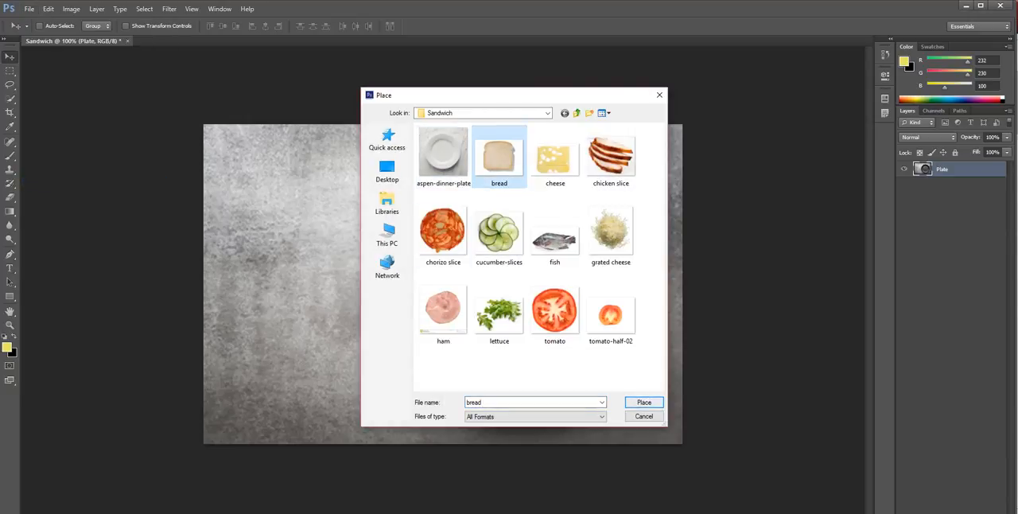
pyautogui.click(644, 403)
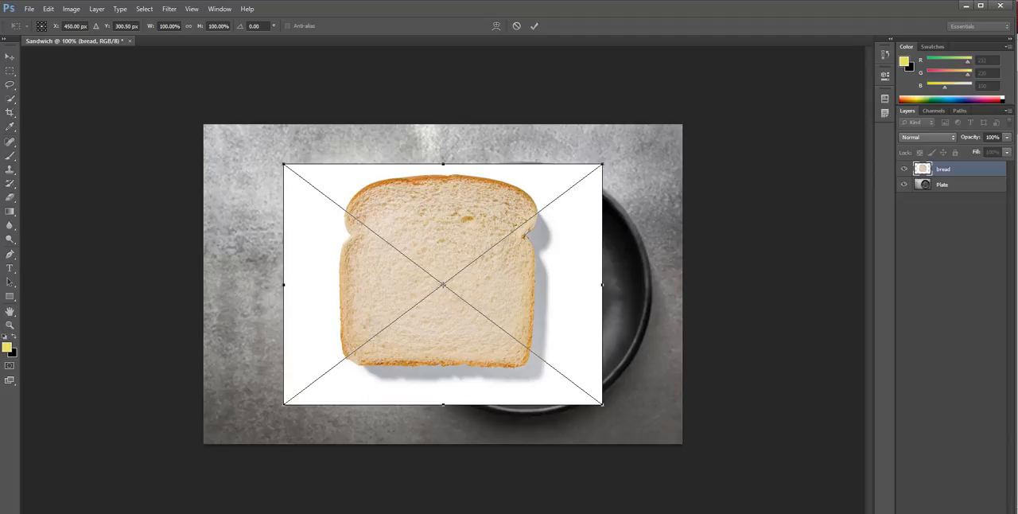
# Scale the bread image proportionally to about 79% and centre it over the black plate
pyautogui.moveTo(602, 163); pyautogui.dragTo(543, 207)
pyautogui.moveTo(452, 254); pyautogui.dragTo(566, 242)
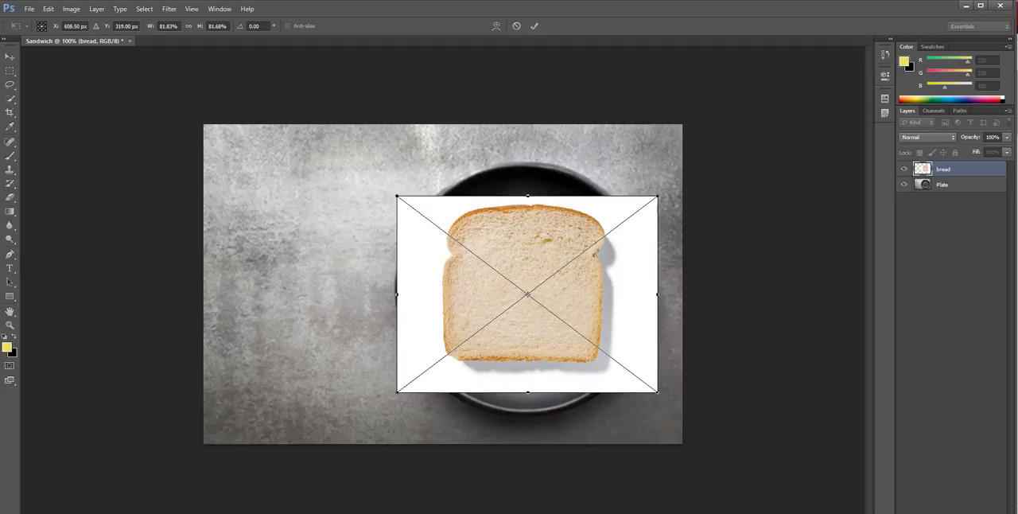
pyautogui.moveTo(658, 195); pyautogui.dragTo(649, 201)
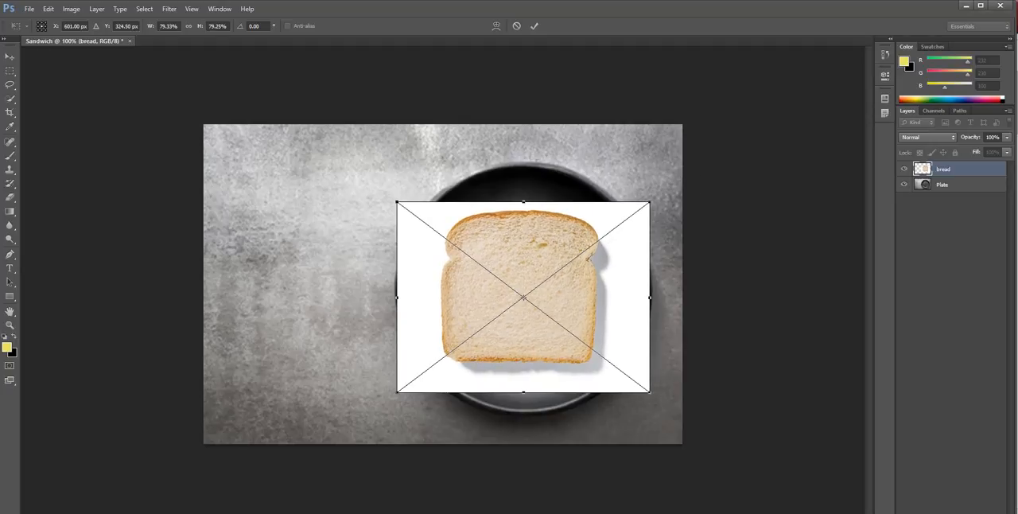
pyautogui.click(534, 26)
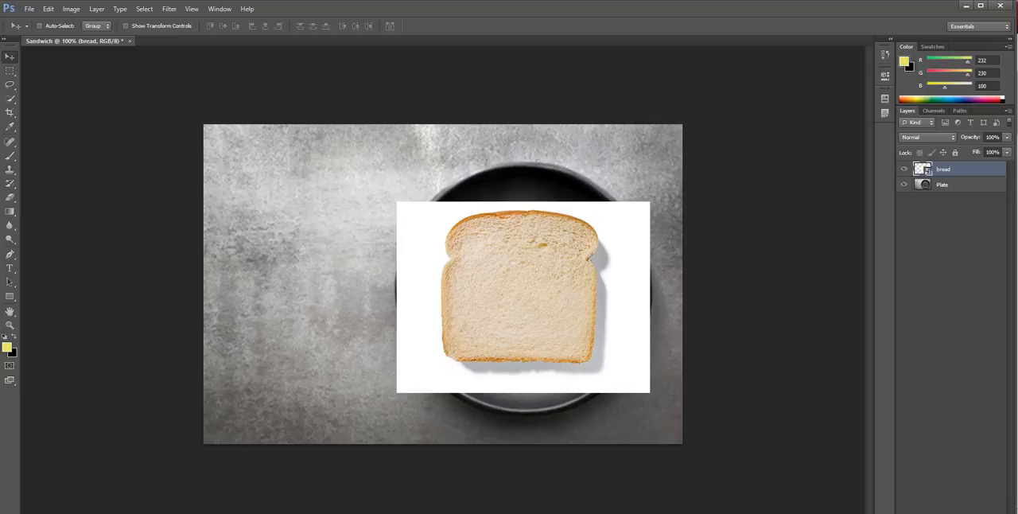
# Rasterize the bread smart object and erase its white background with the Magic Eraser at tolerance 32
pyautogui.press('e')
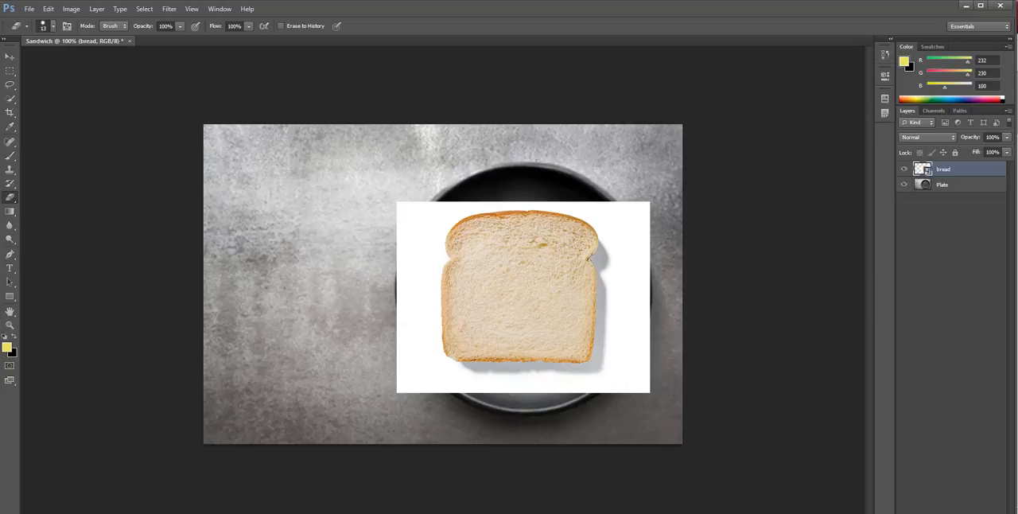
pyautogui.rightClick(10, 197)
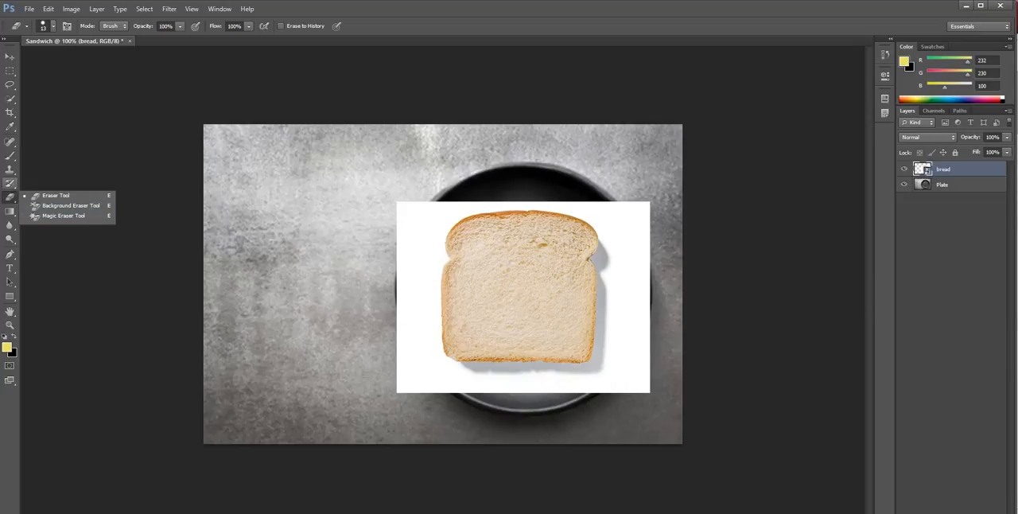
pyautogui.click(64, 216)
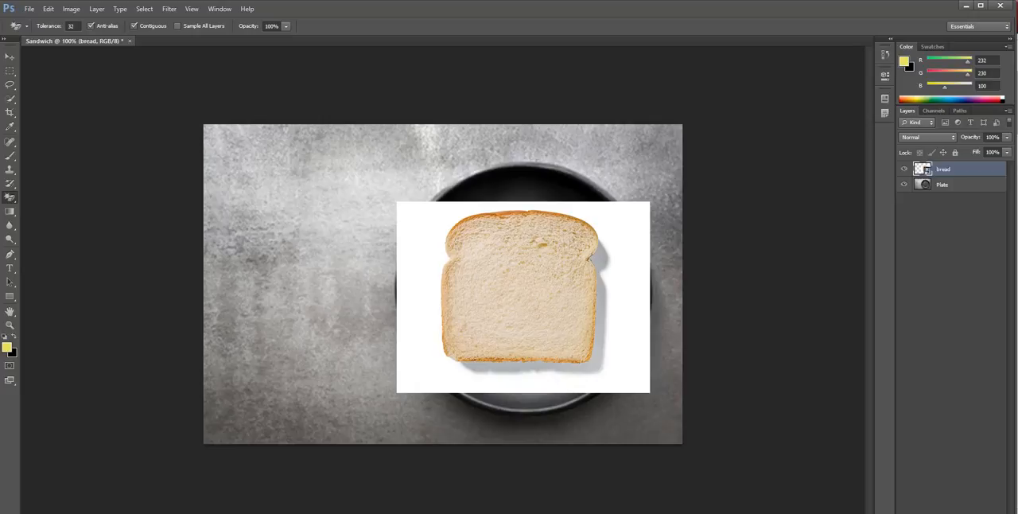
pyautogui.click(421, 246)
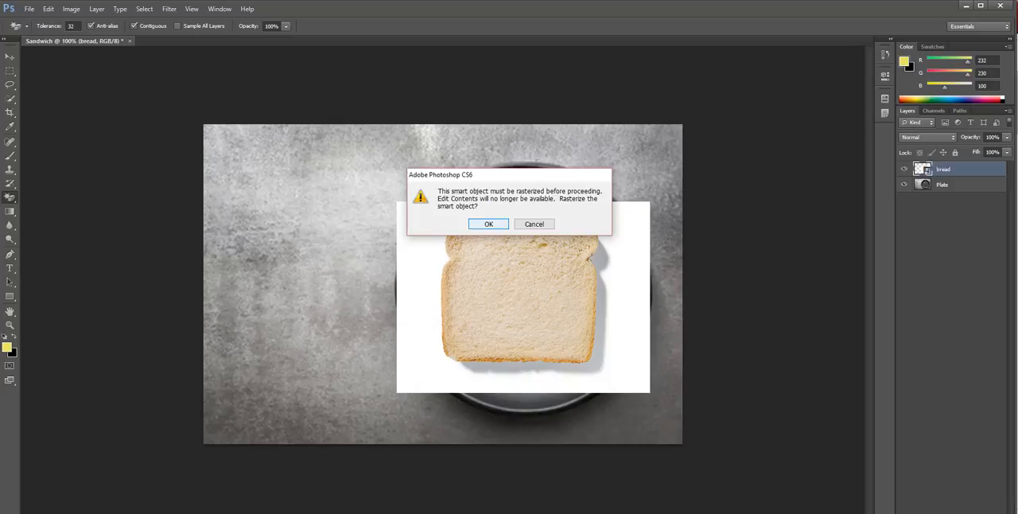
pyautogui.press('Tab')
pyautogui.press('Return')
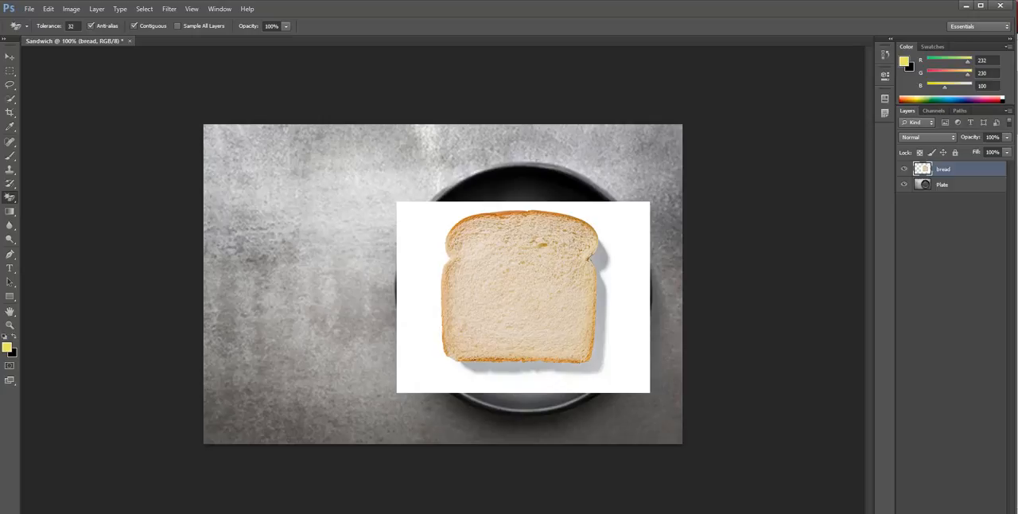
pyautogui.click(423, 247)
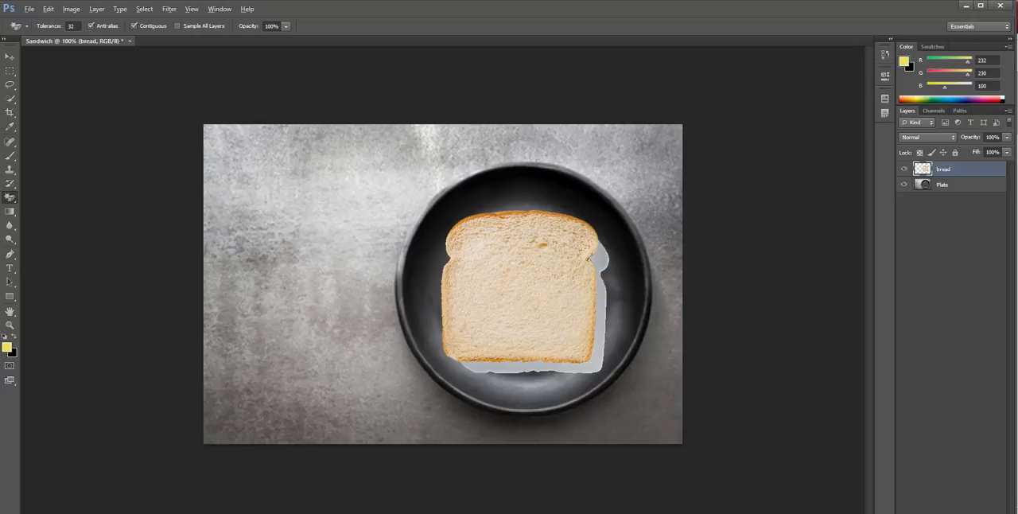
# Erase the grey shadow and its thin leftover outline beside the bread slice, undoing any erasure that eats into the bread
pyautogui.scroll(3, 443, 284)
pyautogui.scroll(1, 488, 321)
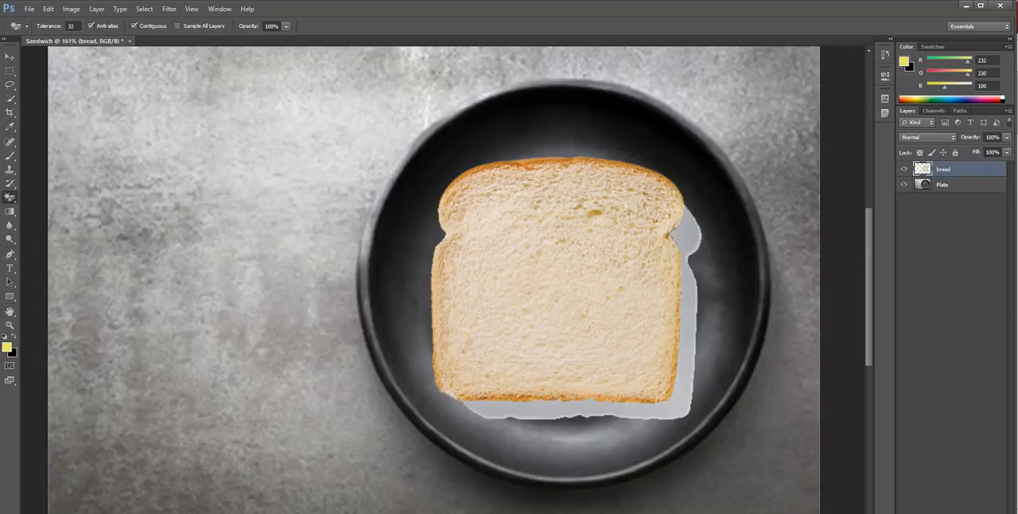
pyautogui.click(690, 241)
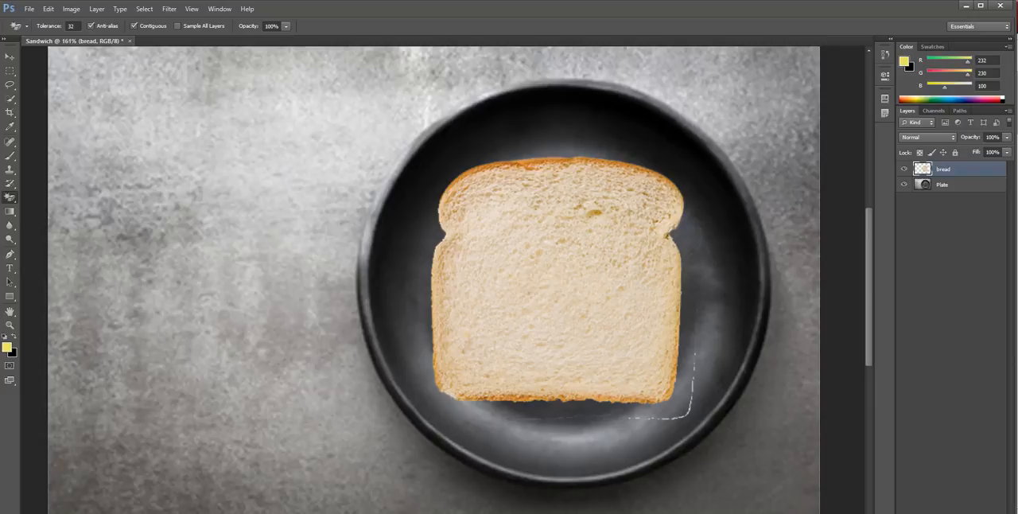
pyautogui.click(689, 410)
pyautogui.click(448, 390)
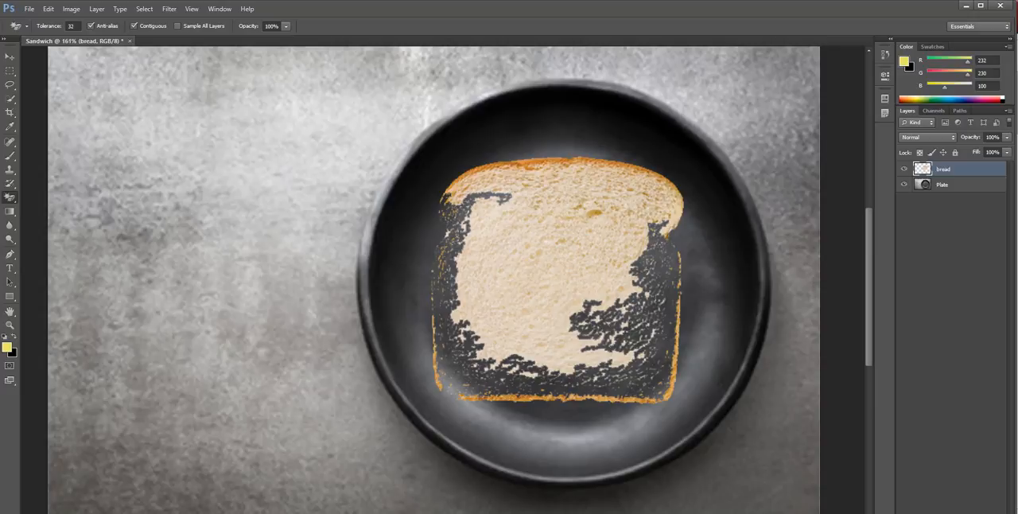
pyautogui.hotkey('ctrl', 'z')
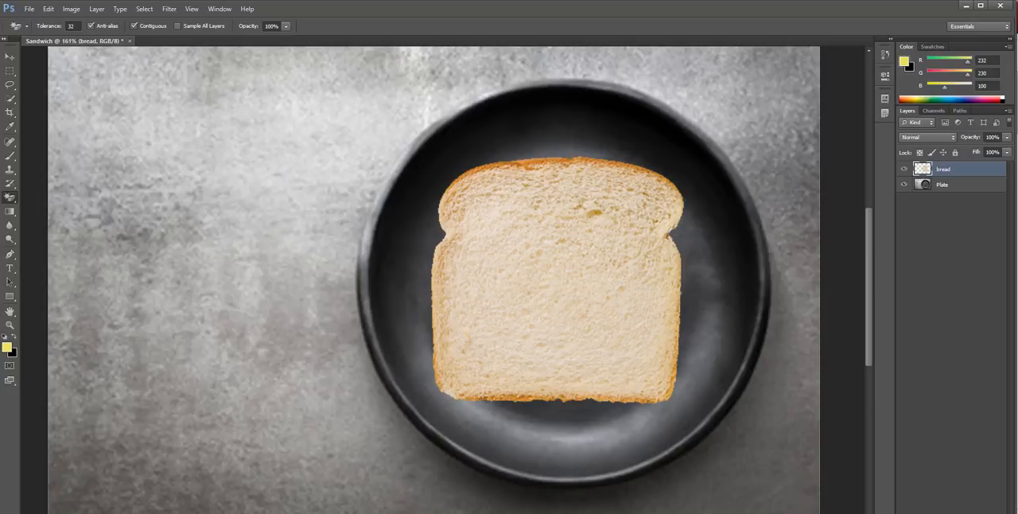
# Hide the bread layer and show it again to check the cutout against the plate
pyautogui.scroll(-2, 477, 302)
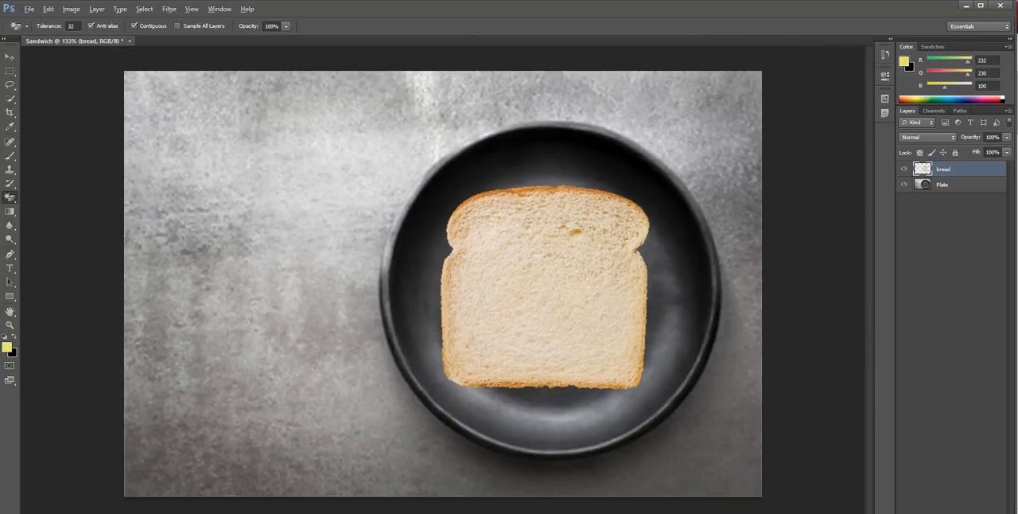
pyautogui.scroll(-1, 443, 284)
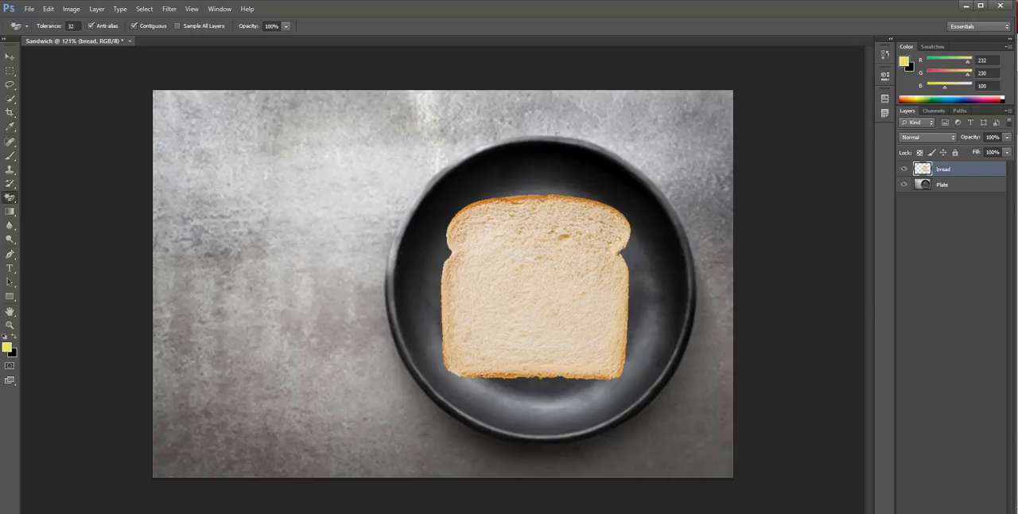
pyautogui.click(29, 9)
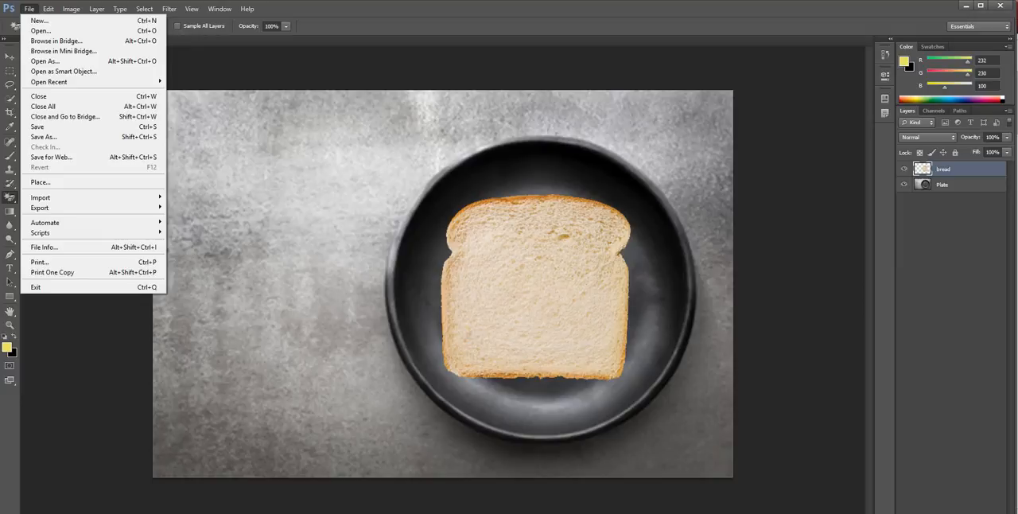
pyautogui.press('Escape')
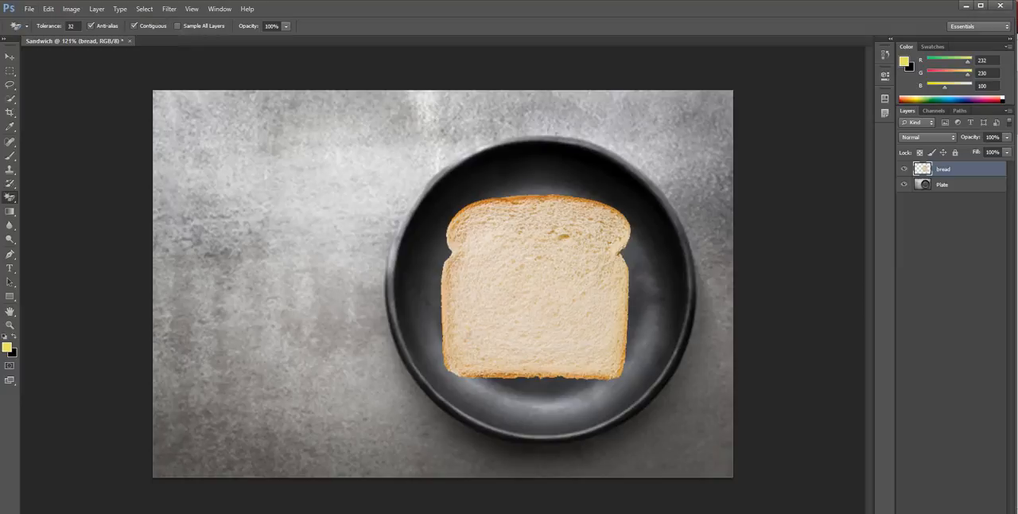
pyautogui.click(903, 169)
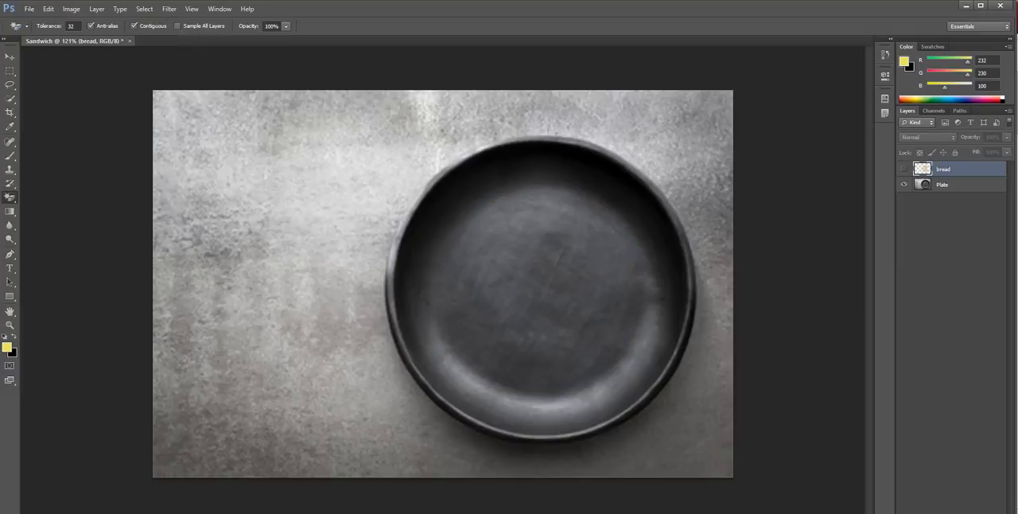
pyautogui.click(904, 169)
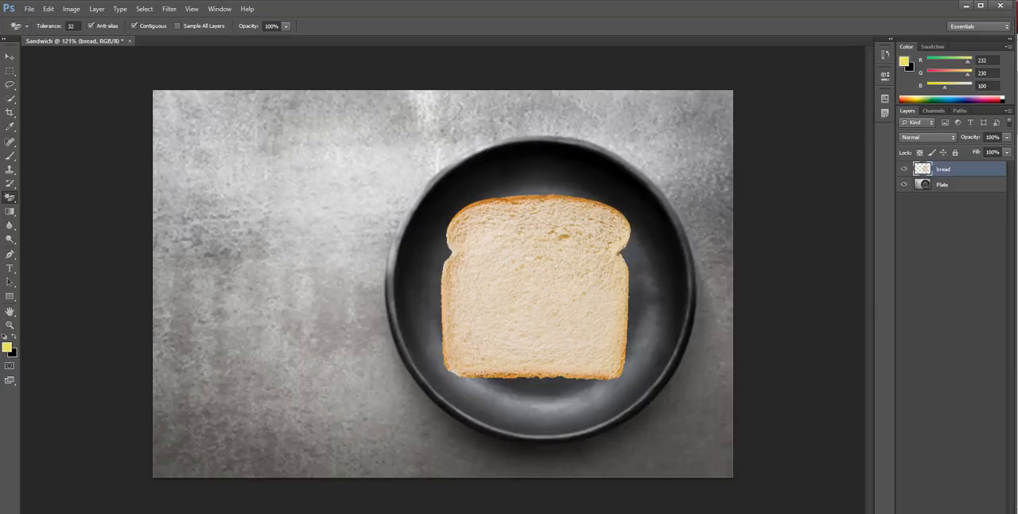
# Place the lettuce image from the Sandwich folder into the document above the bread layer
pyautogui.click(29, 9)
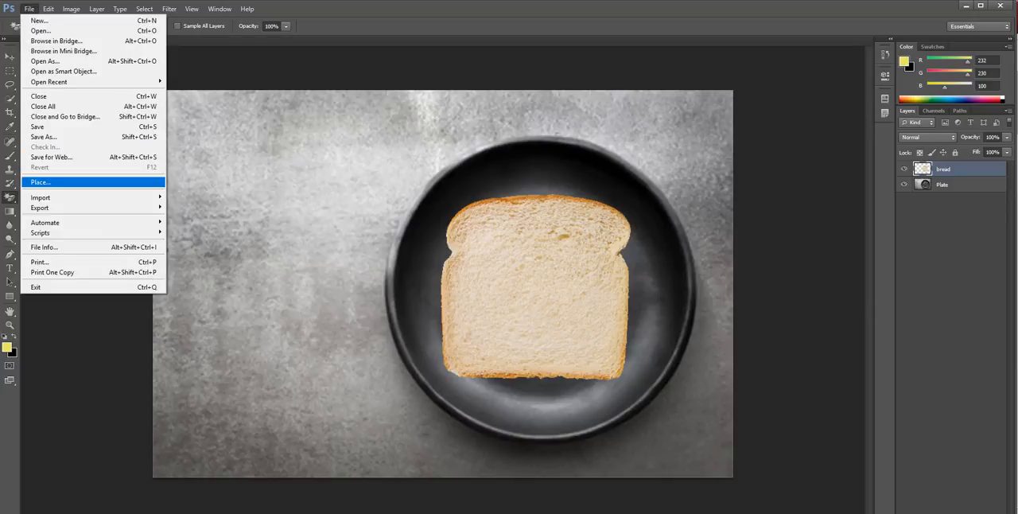
pyautogui.click(41, 182)
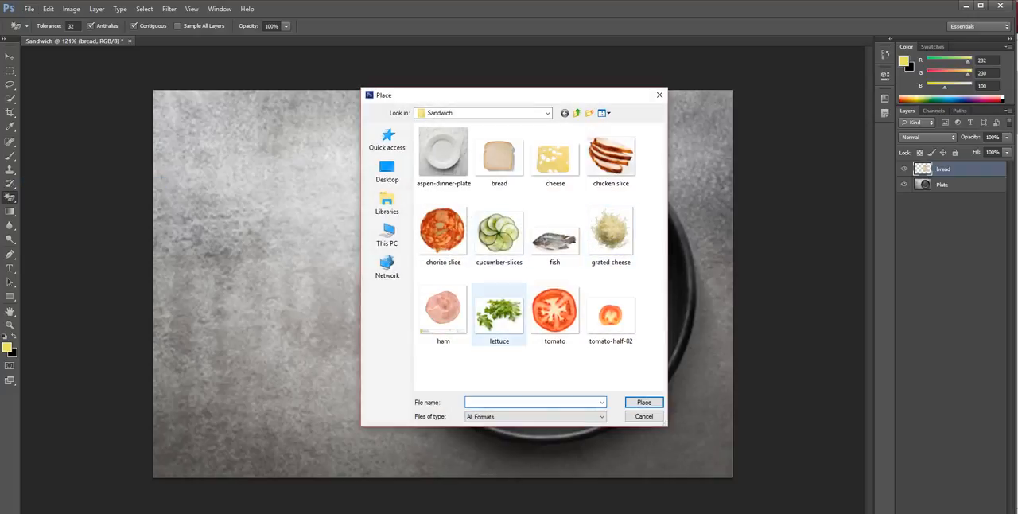
pyautogui.click(500, 315)
pyautogui.doubleClick(500, 315)
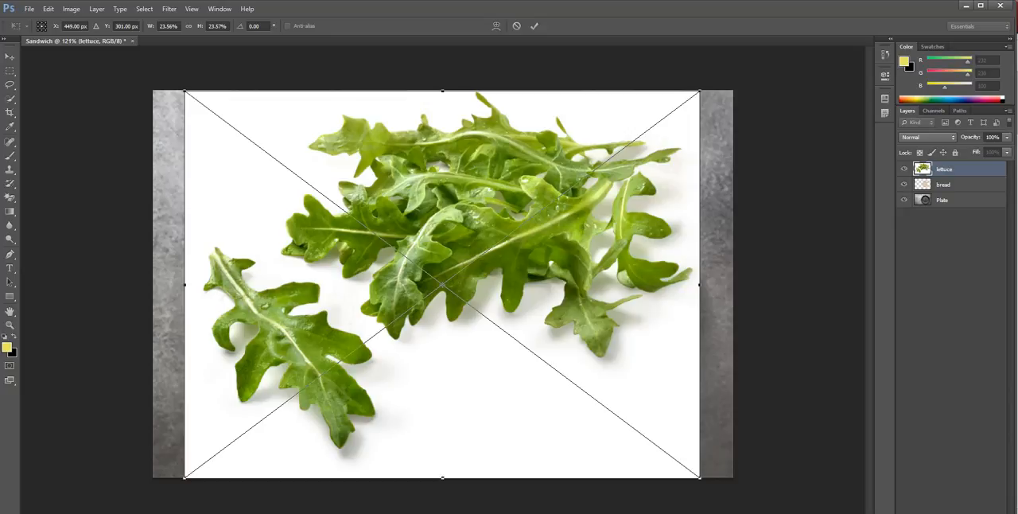
# Scale the lettuce image proportionally to about 10.45%, rotate it about -10.7 degrees and position it over the bread
pyautogui.moveTo(699, 92); pyautogui.dragTo(440, 286)
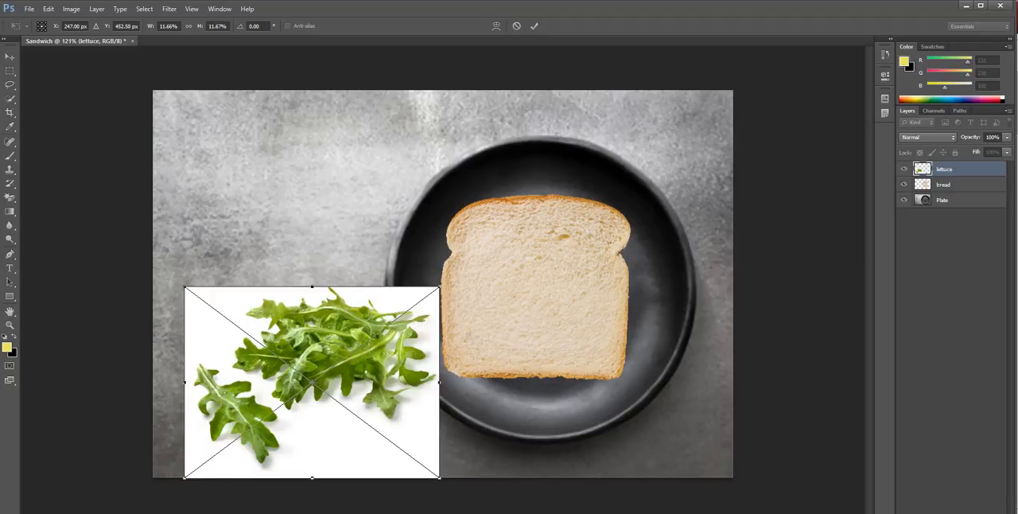
pyautogui.moveTo(355, 321); pyautogui.dragTo(579, 237)
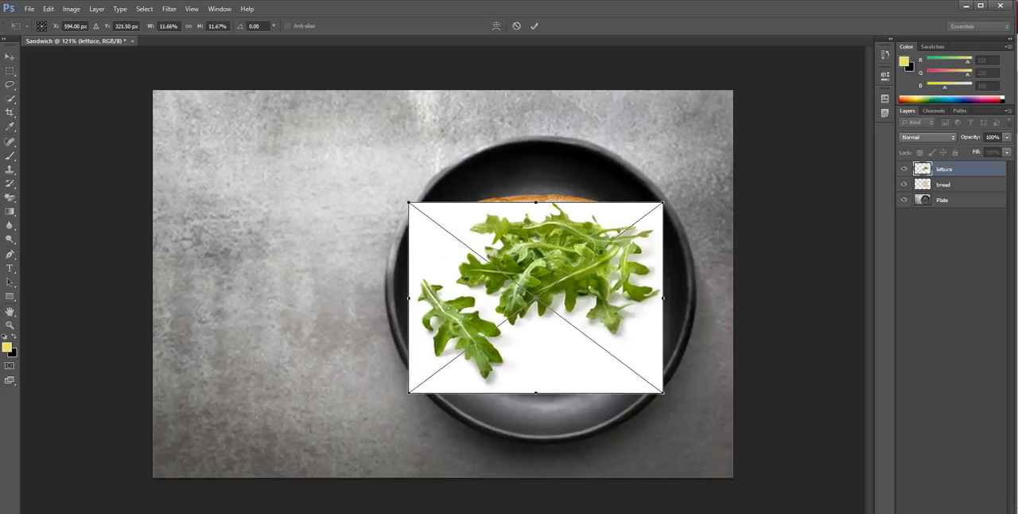
pyautogui.moveTo(664, 202); pyautogui.dragTo(637, 222)
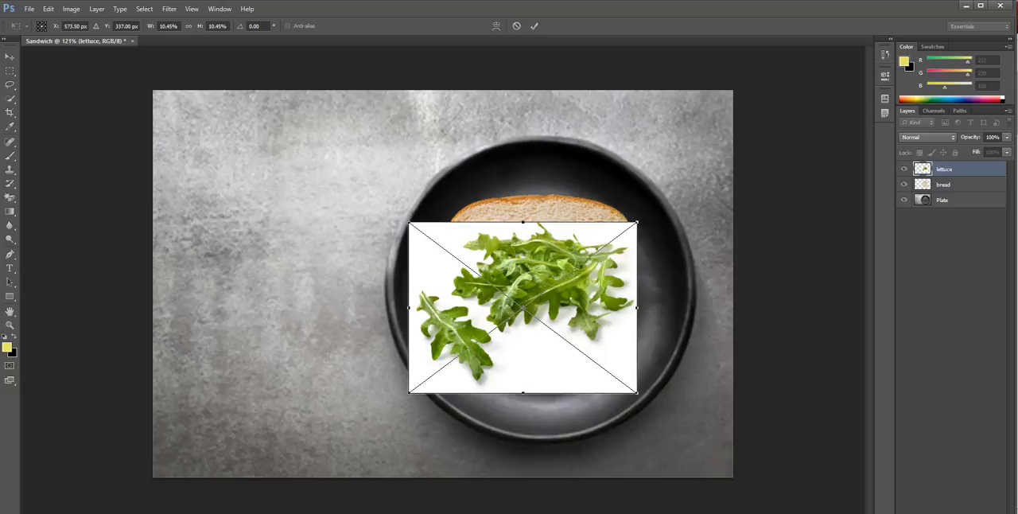
pyautogui.moveTo(642, 217); pyautogui.dragTo(608, 201)
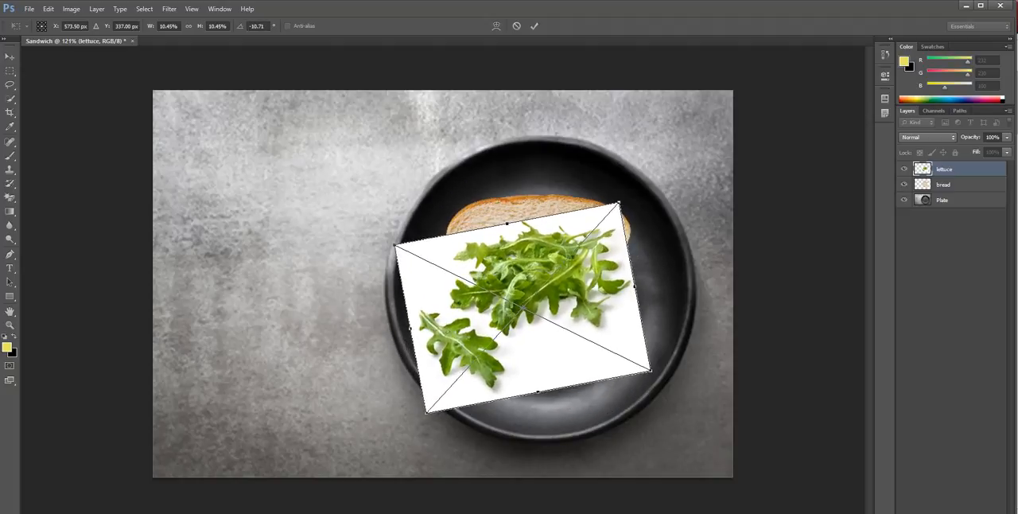
pyautogui.moveTo(534, 253); pyautogui.dragTo(550, 224)
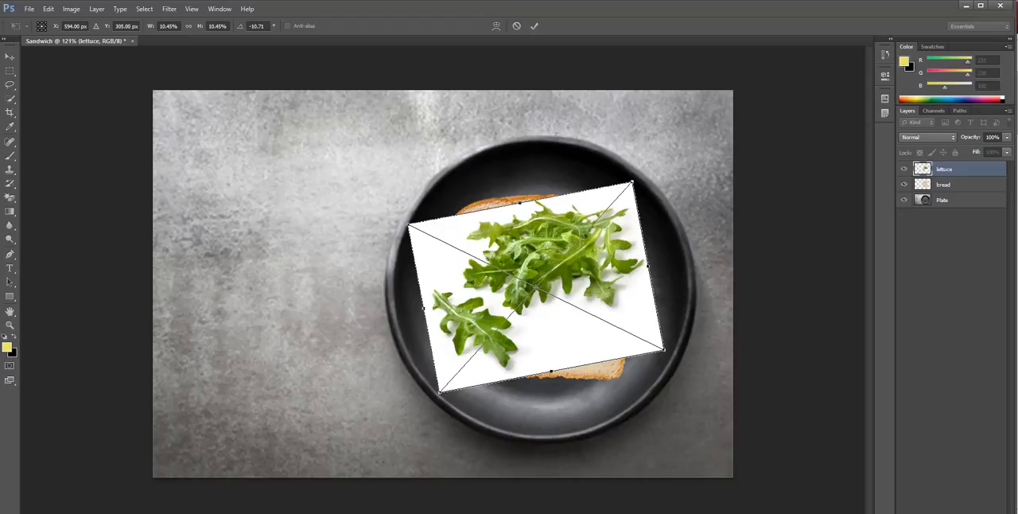
pyautogui.click(534, 26)
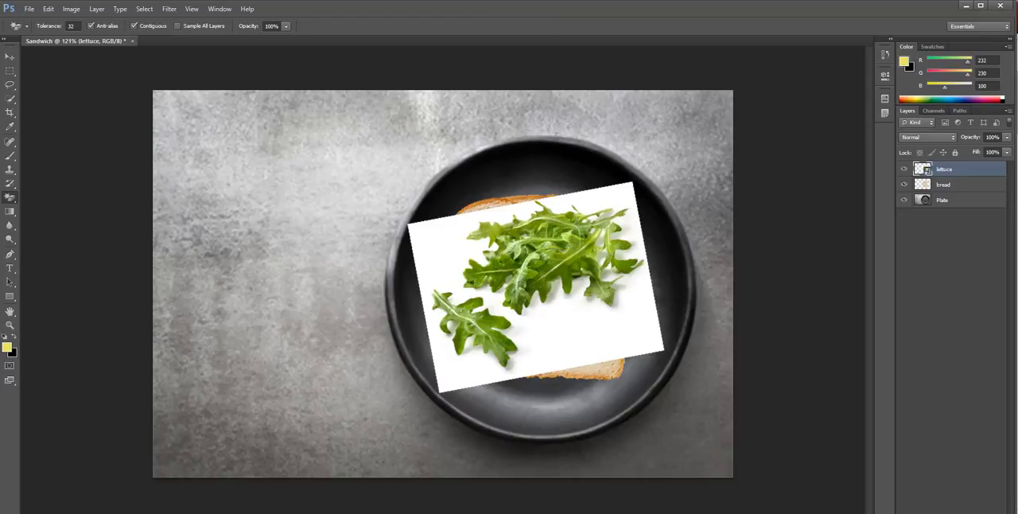
# Rasterize the lettuce smart object and erase its white background with the Magic Eraser
pyautogui.click(450, 256)
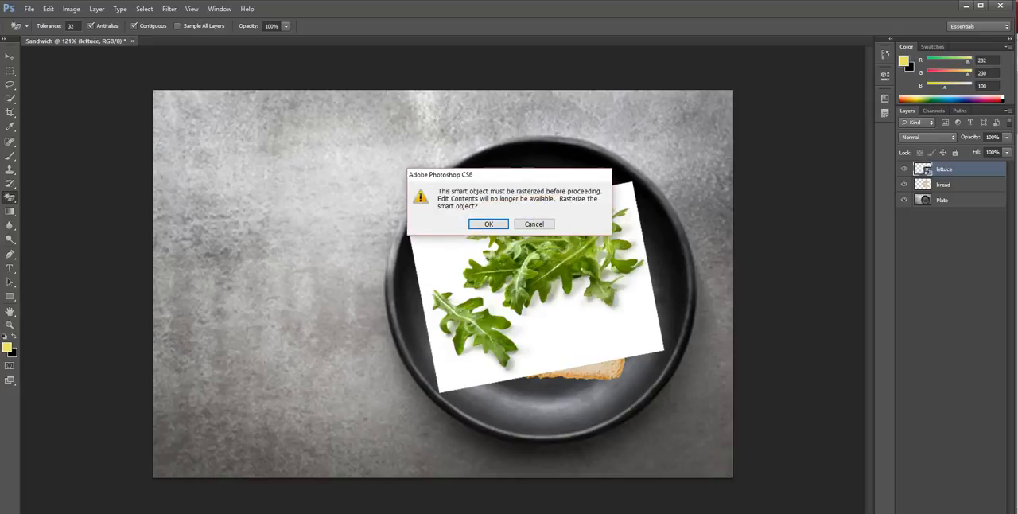
pyautogui.press('Return')
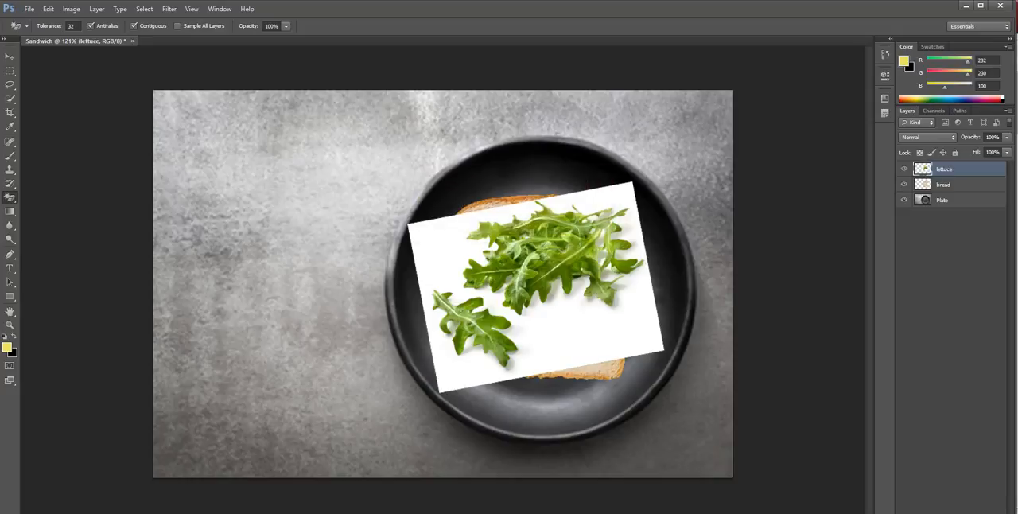
pyautogui.click(450, 256)
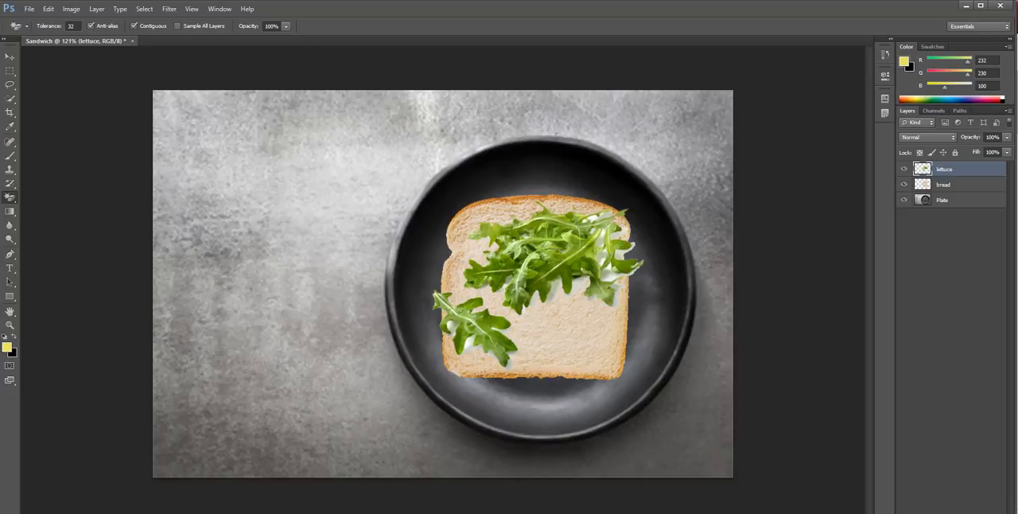
# Erase the white remnants between the upper-right lettuce leaves with the Magic Eraser
pyautogui.scroll(3, 474, 287)
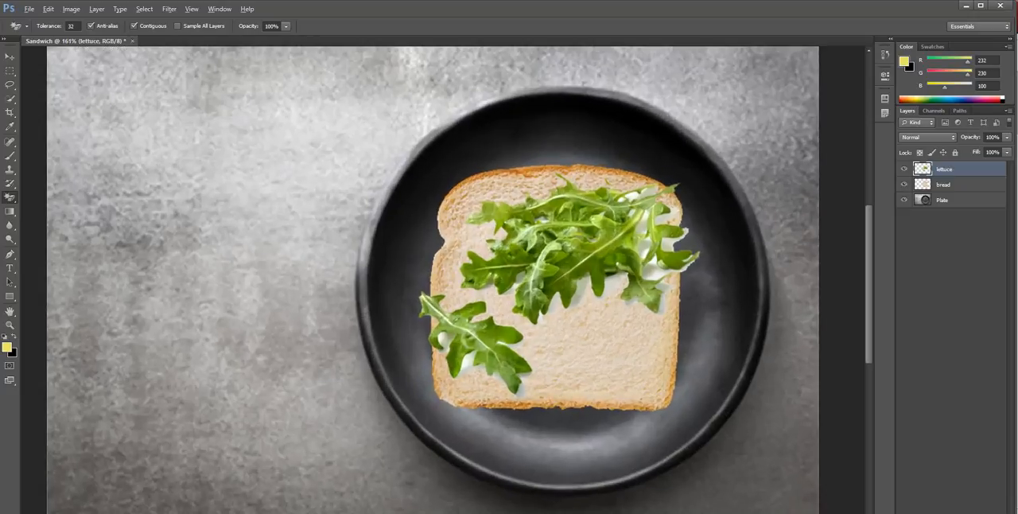
pyautogui.scroll(4, 594, 318)
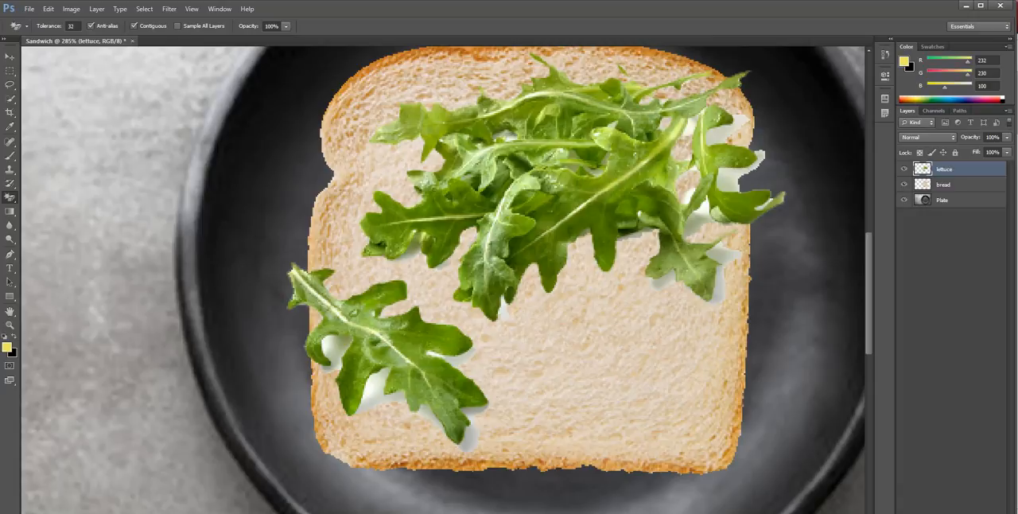
pyautogui.click(738, 125)
pyautogui.click(689, 128)
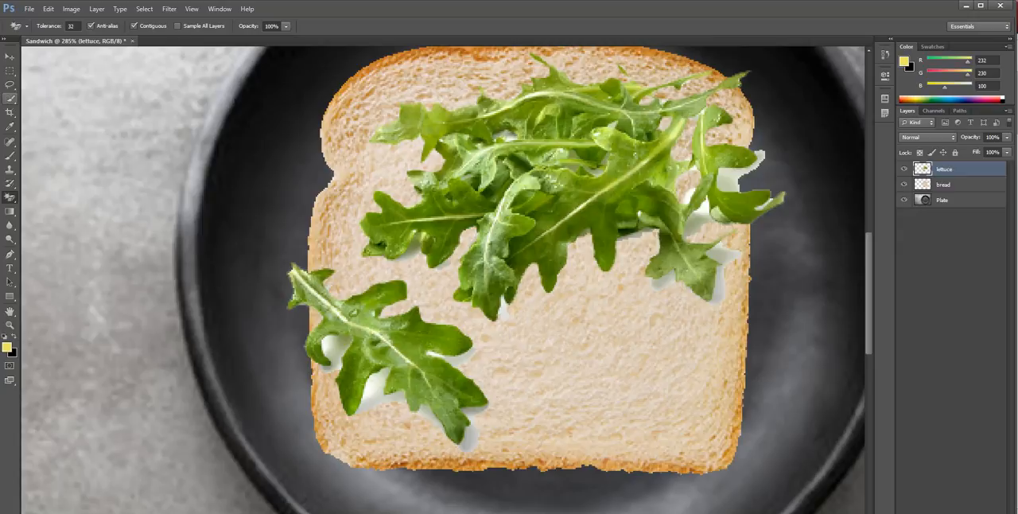
pyautogui.click(10, 98)
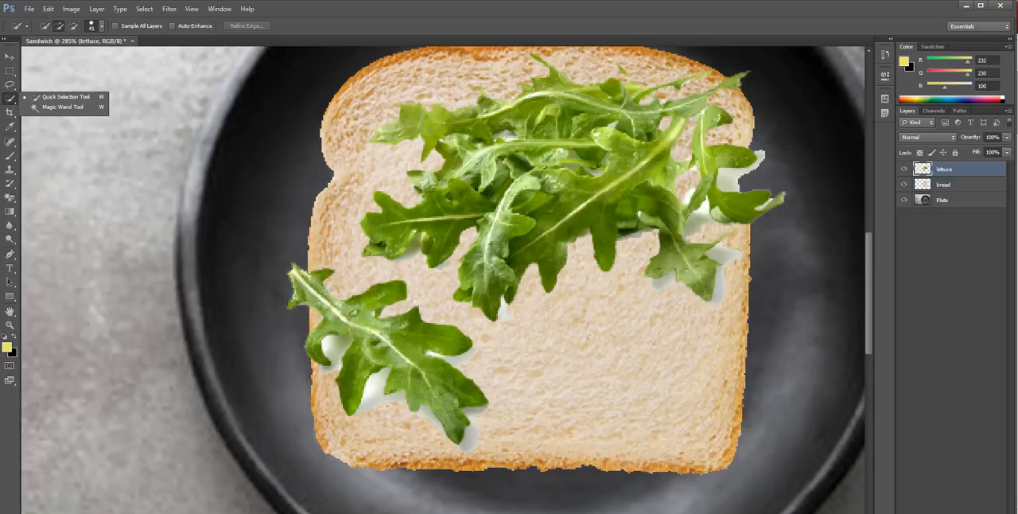
pyautogui.click(66, 97)
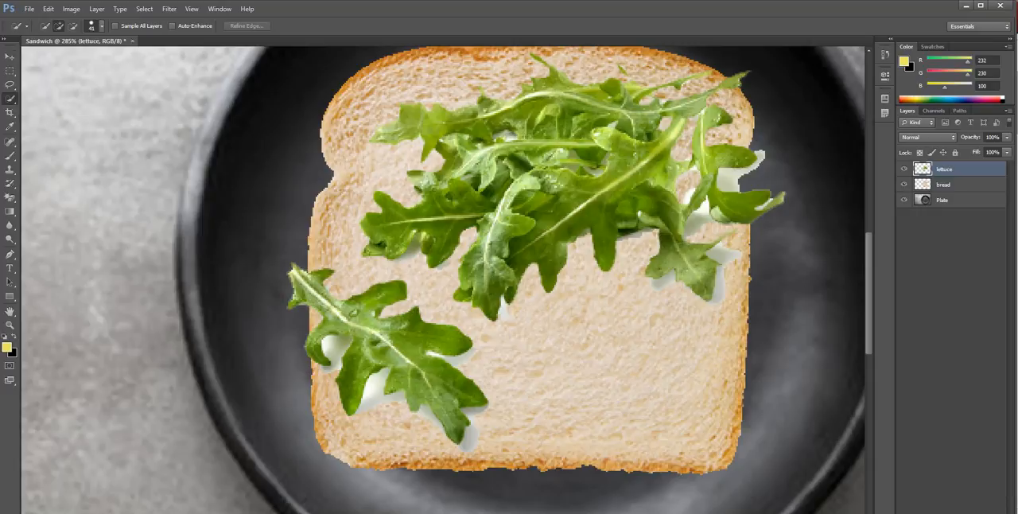
pyautogui.click(11, 198)
# Erase the white and grey patches around the separate lower-left lettuce leaf with the Magic Eraser
pyautogui.click(337, 348)
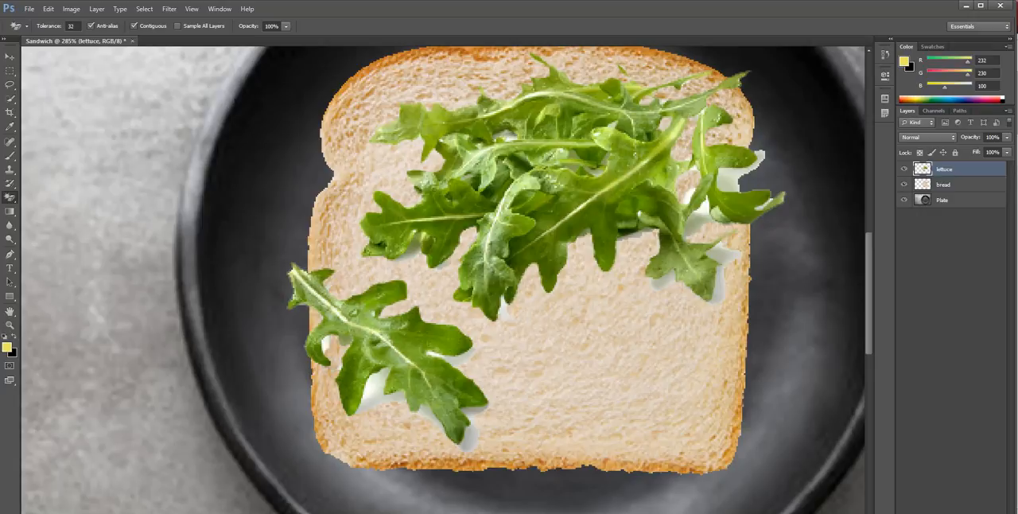
pyautogui.click(374, 389)
pyautogui.click(393, 397)
pyautogui.click(429, 419)
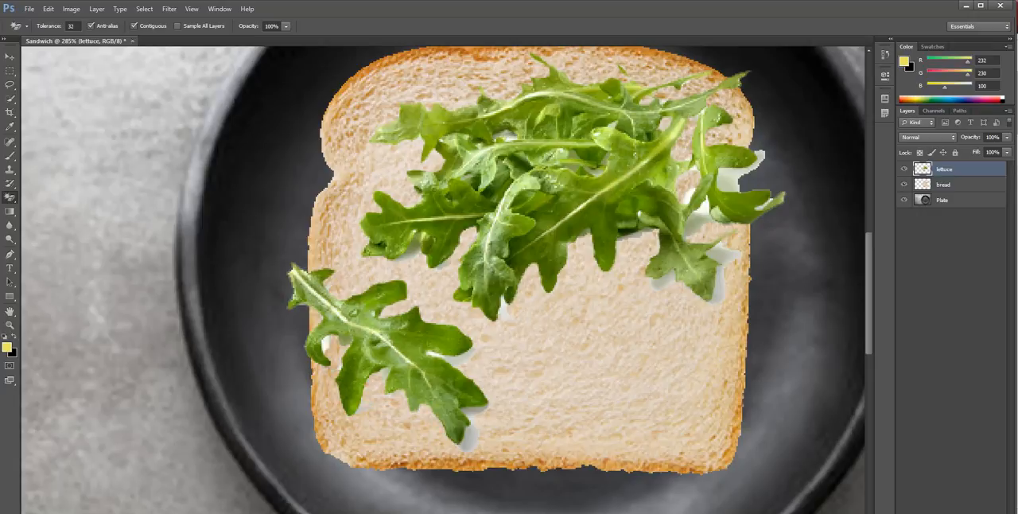
# Erase the grey shadow along the lower-left lettuce leaf's edge and the white patch below the central leaves with the Magic Eraser
pyautogui.click(465, 436)
pyautogui.click(474, 408)
pyautogui.click(460, 360)
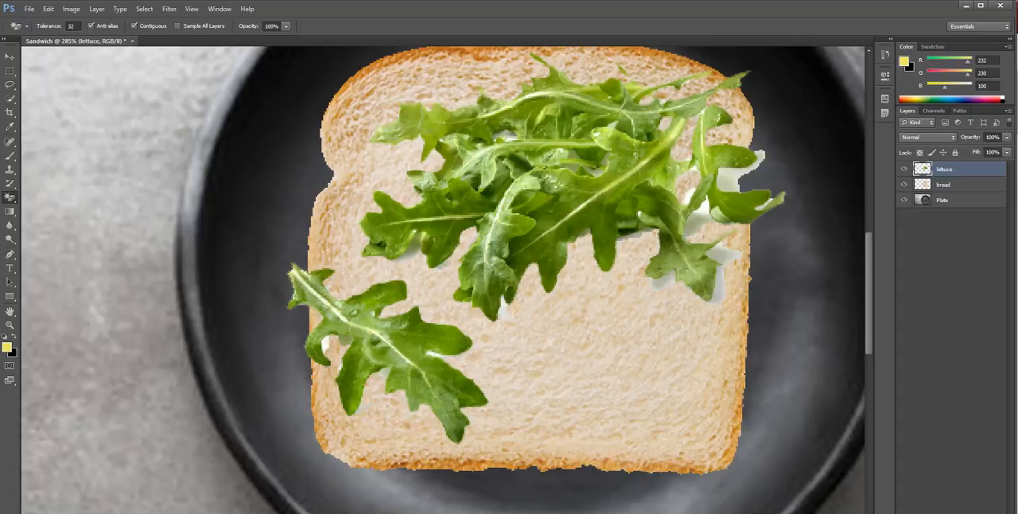
pyautogui.click(505, 309)
# Erase the white and grey patches around and between the right-hand lettuce leaves with the Magic Eraser
pyautogui.click(718, 274)
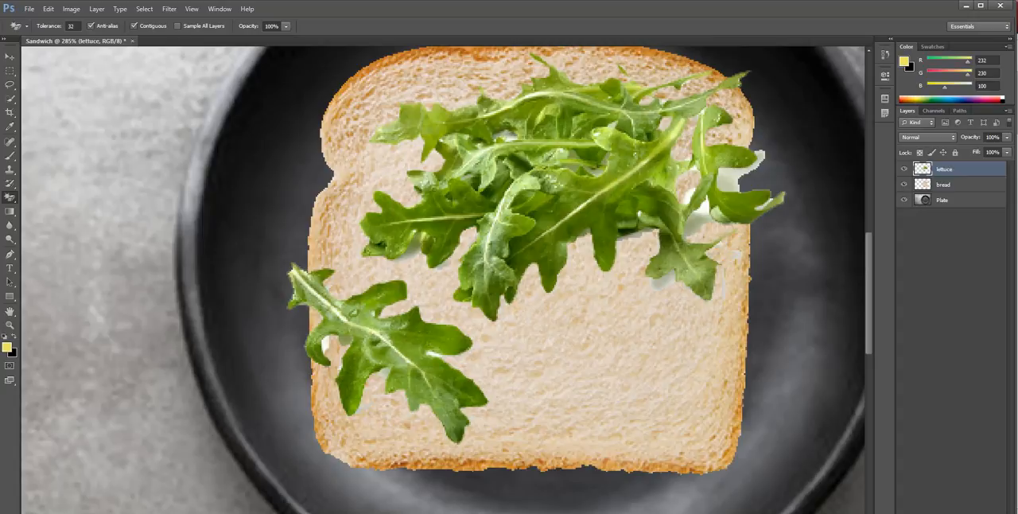
pyautogui.click(662, 280)
pyautogui.click(737, 255)
pyautogui.click(694, 227)
pyautogui.click(702, 207)
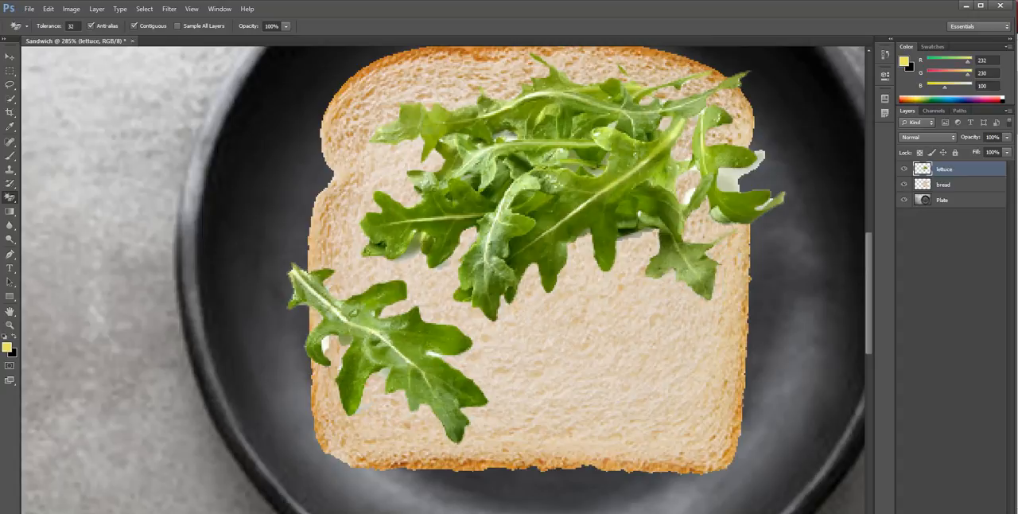
pyautogui.click(688, 195)
pyautogui.click(731, 178)
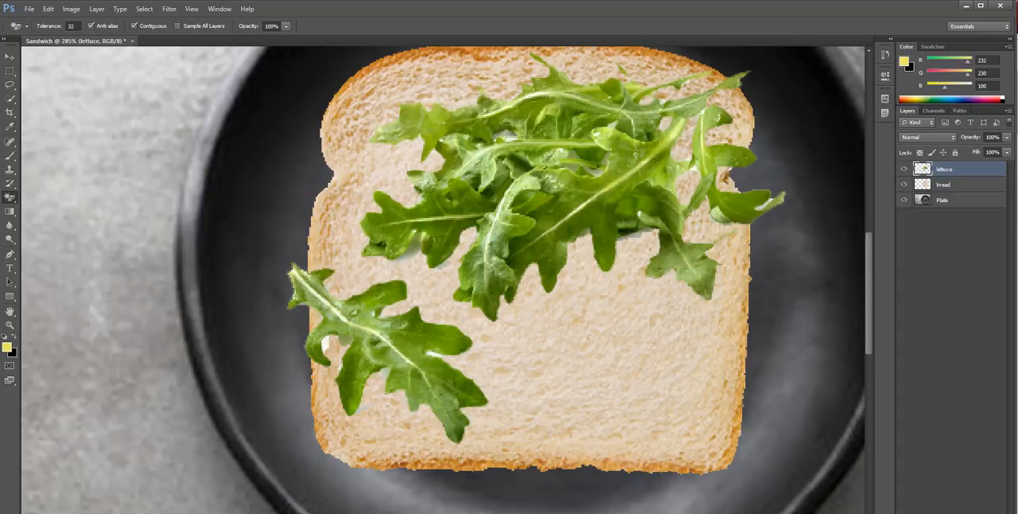
pyautogui.click(759, 207)
pyautogui.click(772, 198)
# Erase the remaining light spots beside the stem and between the lobes of the lower-left leaf with the Magic Eraser
pyautogui.click(325, 344)
pyautogui.click(385, 373)
pyautogui.click(355, 412)
pyautogui.click(433, 353)
# Nudge the lettuce slightly left on the bread and rotate it about -13.1 degrees
pyautogui.scroll(-8, 590, 186)
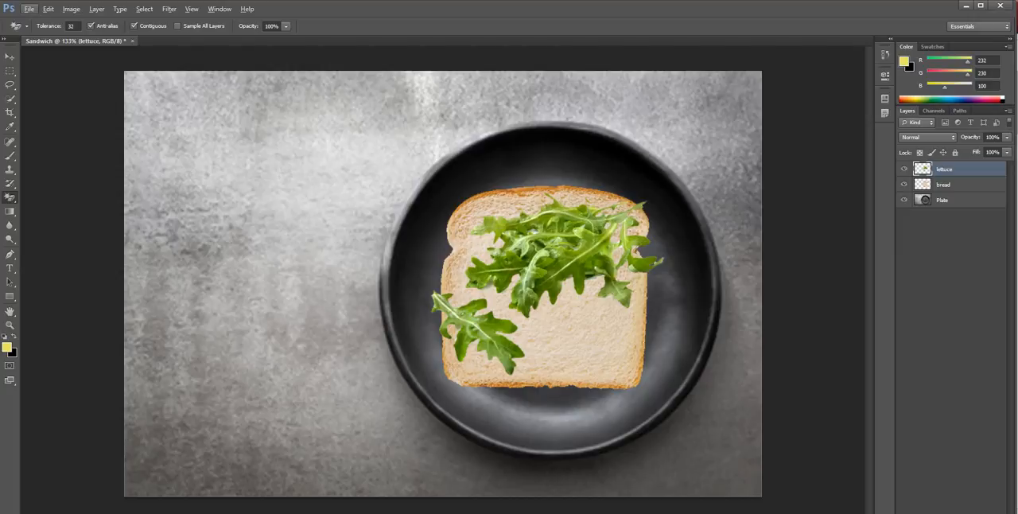
pyautogui.press('v')
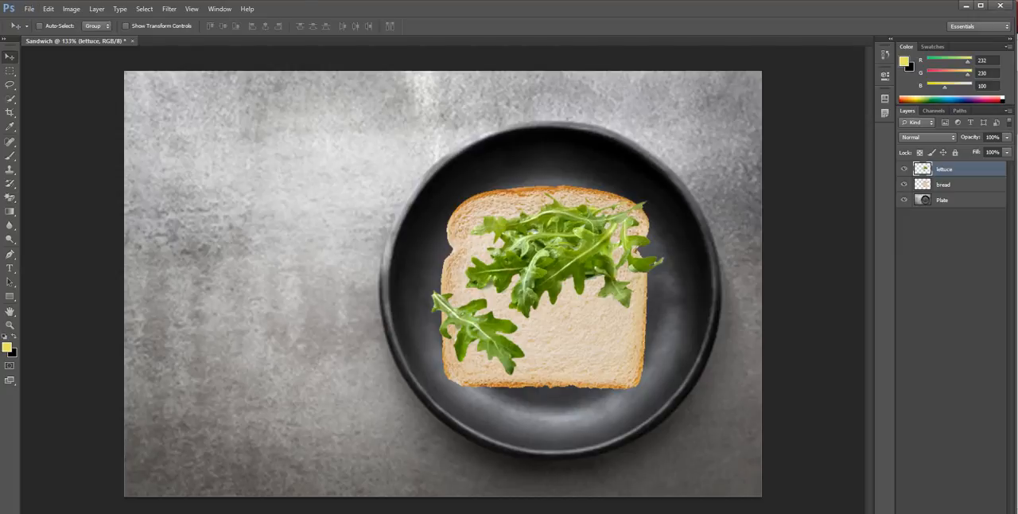
pyautogui.moveTo(538, 248)
pyautogui.mouseDown()
pyautogui.moveTo(544, 255)
pyautogui.moveTo(510, 260)
pyautogui.moveTo(534, 248)
pyautogui.mouseUp()
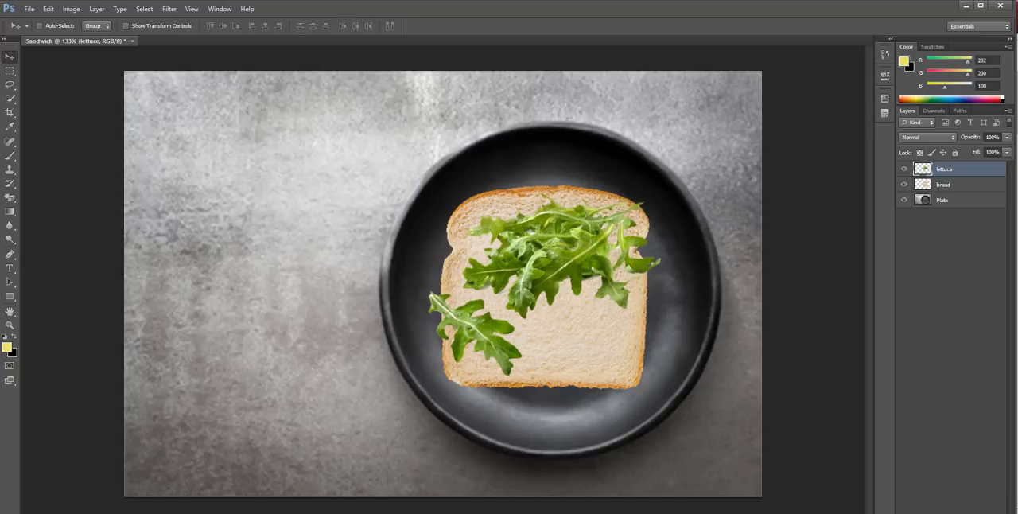
pyautogui.hotkey('ctrl', 't')
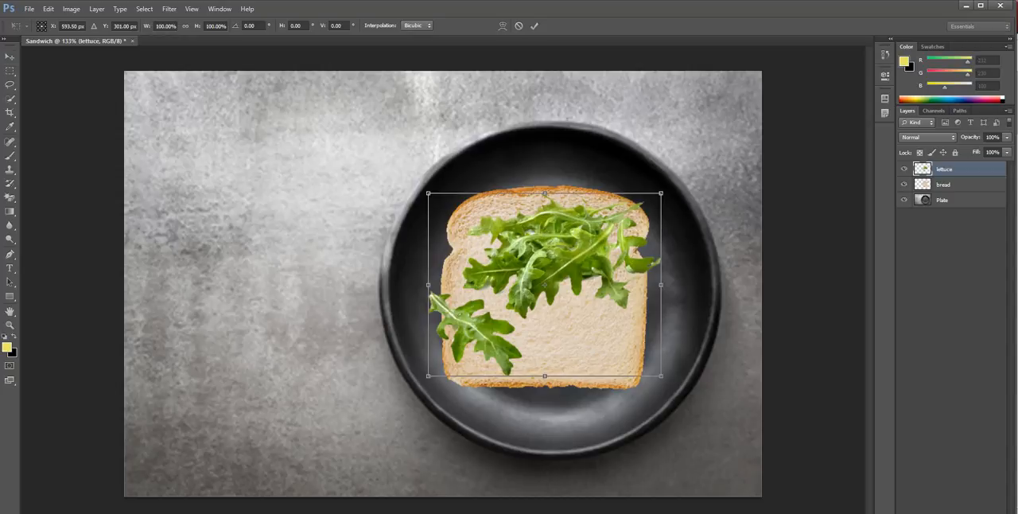
pyautogui.moveTo(676, 183); pyautogui.dragTo(648, 141)
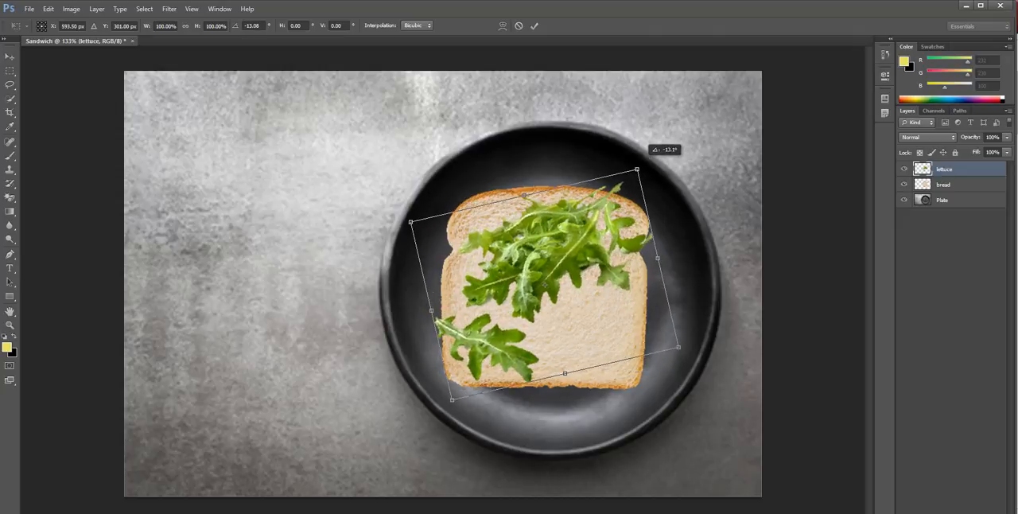
pyautogui.click(534, 26)
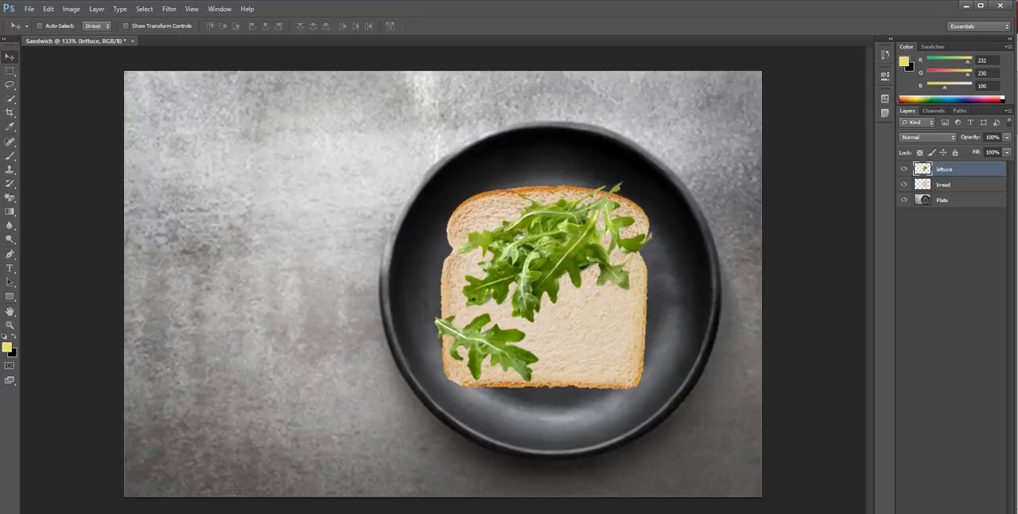
# Duplicate the lettuce layer within the Sandwich document as "lettuce copy"
pyautogui.doubleClick(944, 169)
pyautogui.click(949, 262)
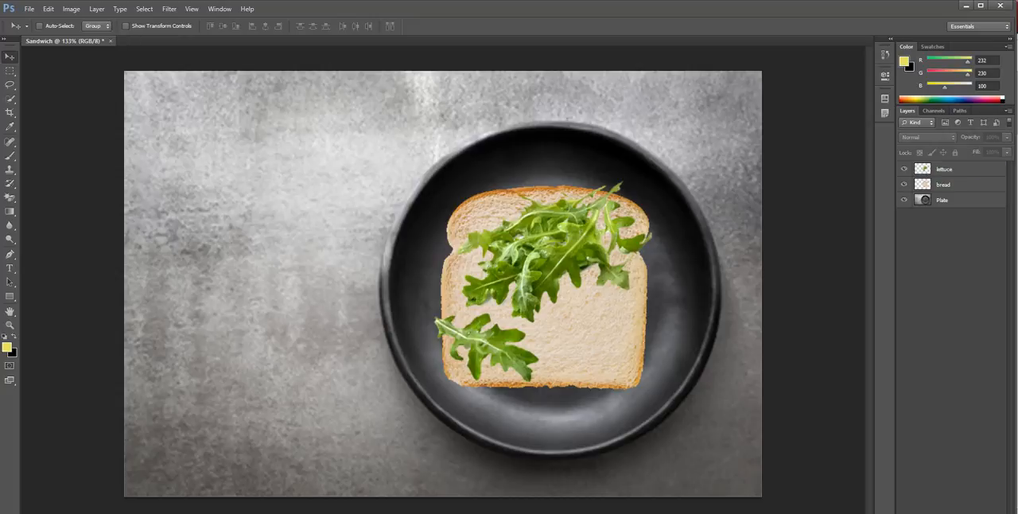
pyautogui.click(946, 169)
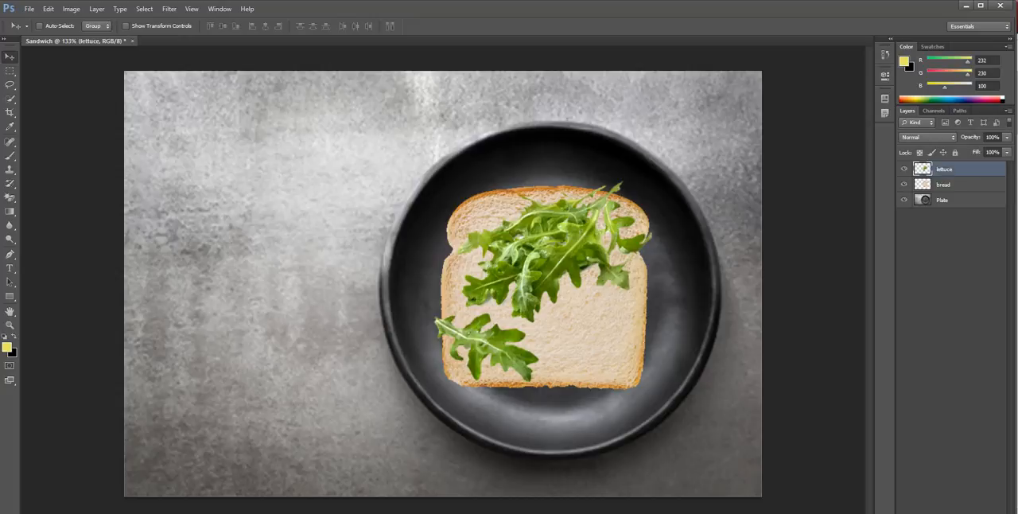
pyautogui.rightClick(947, 171)
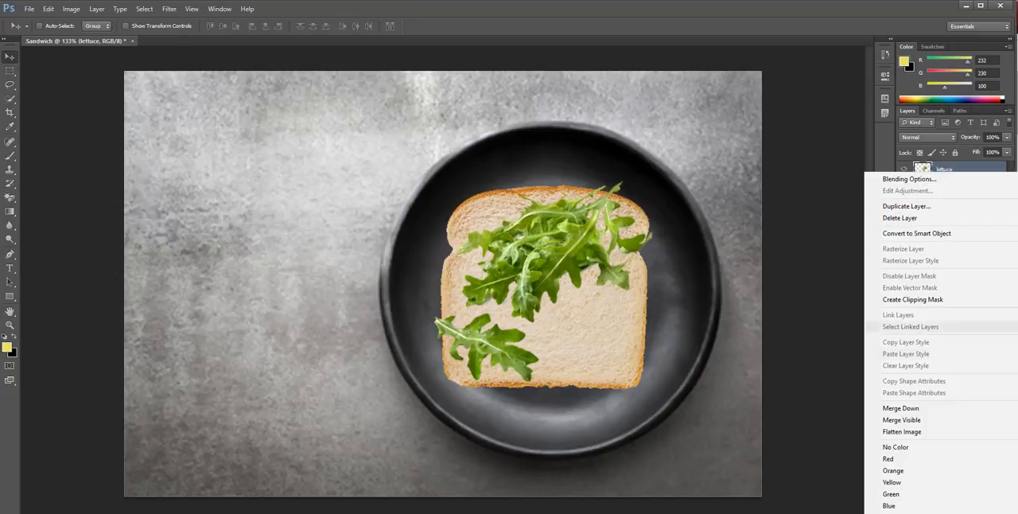
pyautogui.click(906, 206)
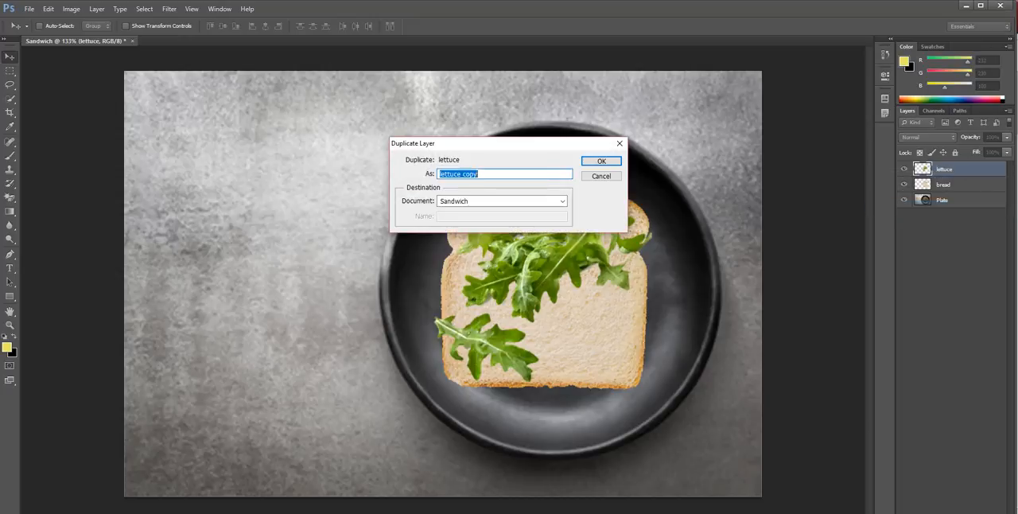
pyautogui.moveTo(465, 173); pyautogui.dragTo(480, 173)
pyautogui.doubleClick(469, 174)
pyautogui.moveTo(464, 173); pyautogui.dragTo(438, 173)
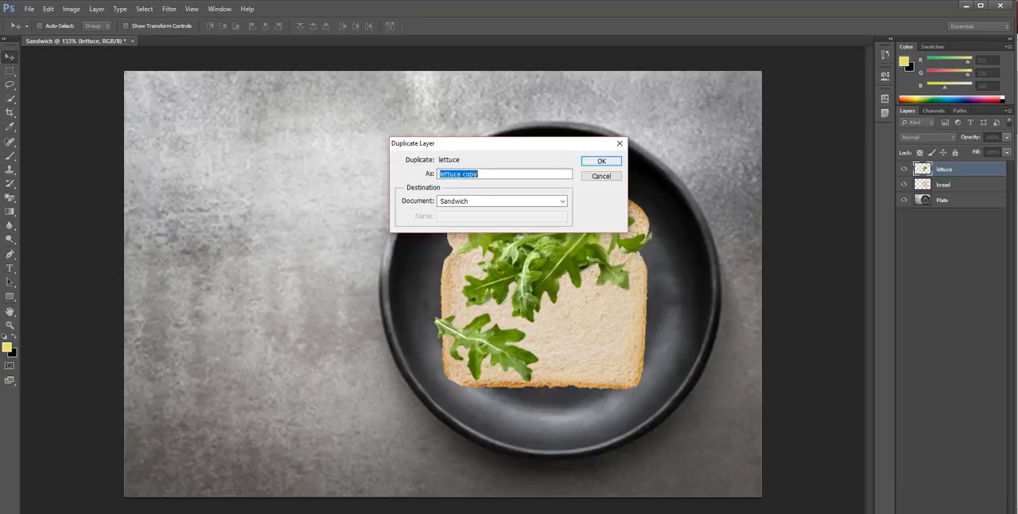
pyautogui.click(601, 162)
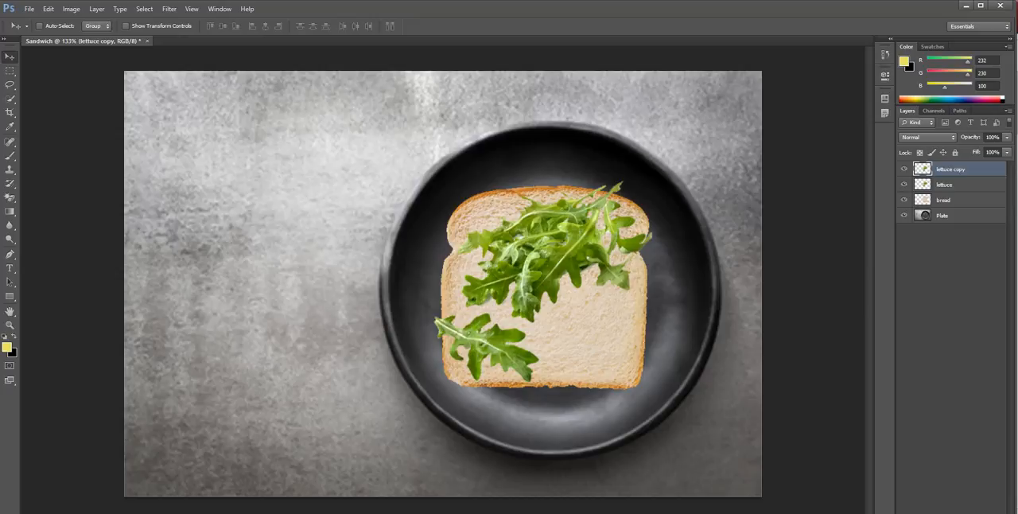
# Move the lettuce copy to the plate's upper-right edge and nudge the original lettuce slightly upward
pyautogui.moveTo(568, 226); pyautogui.dragTo(636, 135)
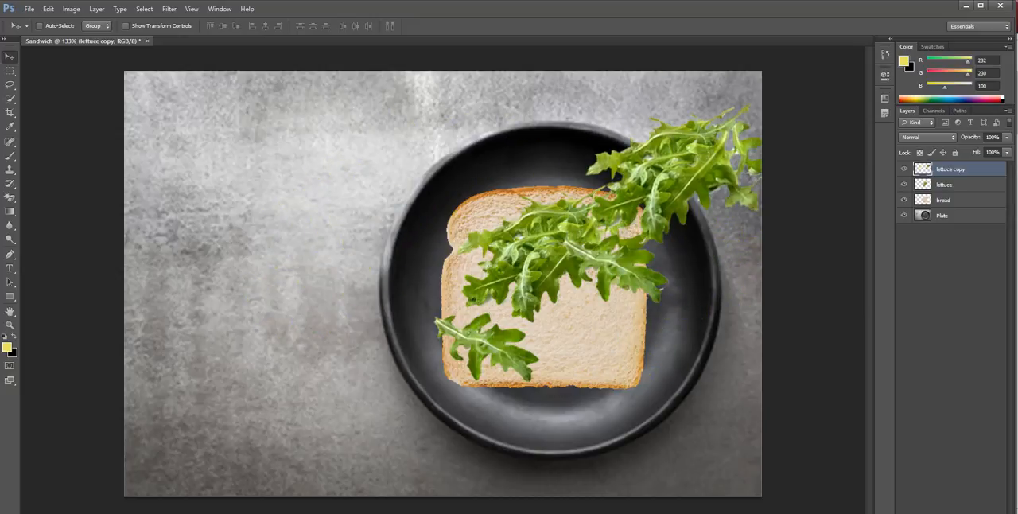
pyautogui.click(945, 185)
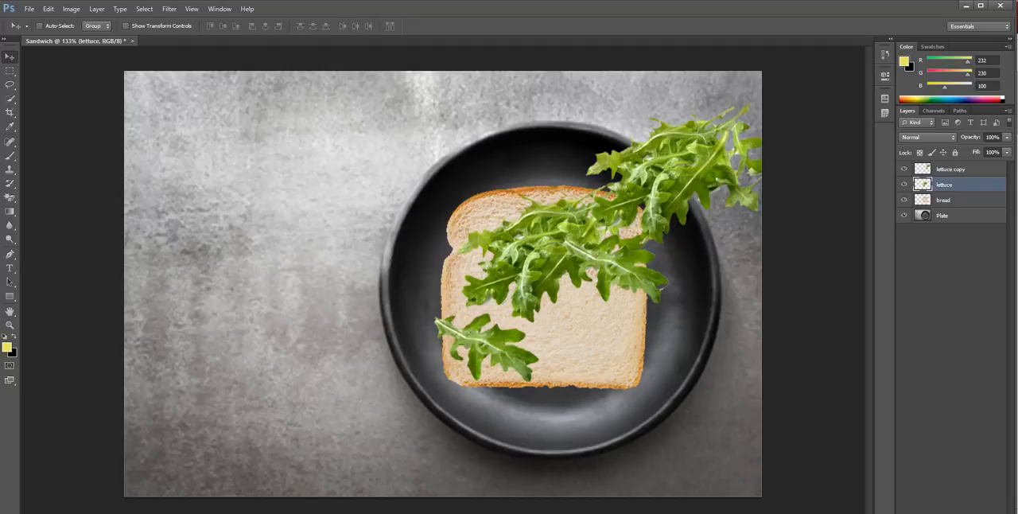
pyautogui.moveTo(522, 237)
pyautogui.mouseDown()
pyautogui.moveTo(447, 194)
pyautogui.moveTo(171, 214)
pyautogui.moveTo(300, 191)
pyautogui.moveTo(487, 244)
pyautogui.moveTo(525, 229)
pyautogui.mouseUp()
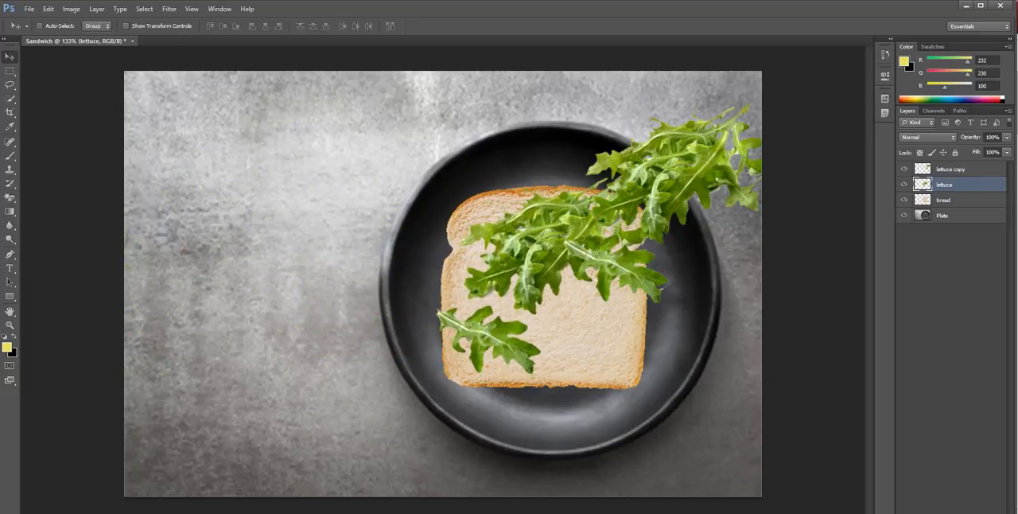
# Move the lettuce copy back over the bread, rotate it to about 88.8 degrees and position it to fill the bread's right side
pyautogui.click(950, 168)
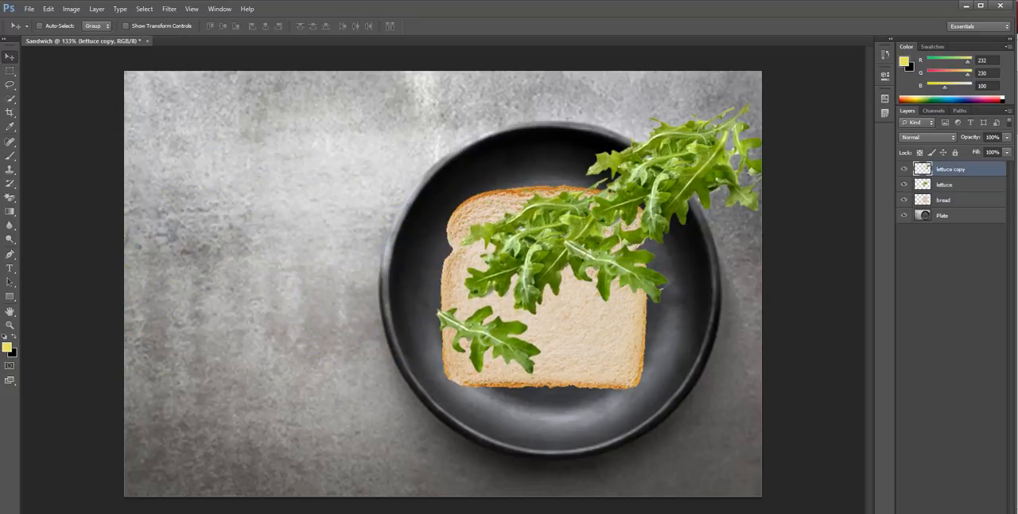
pyautogui.moveTo(693, 159); pyautogui.dragTo(568, 206)
pyautogui.hotkey('ctrl', 't')
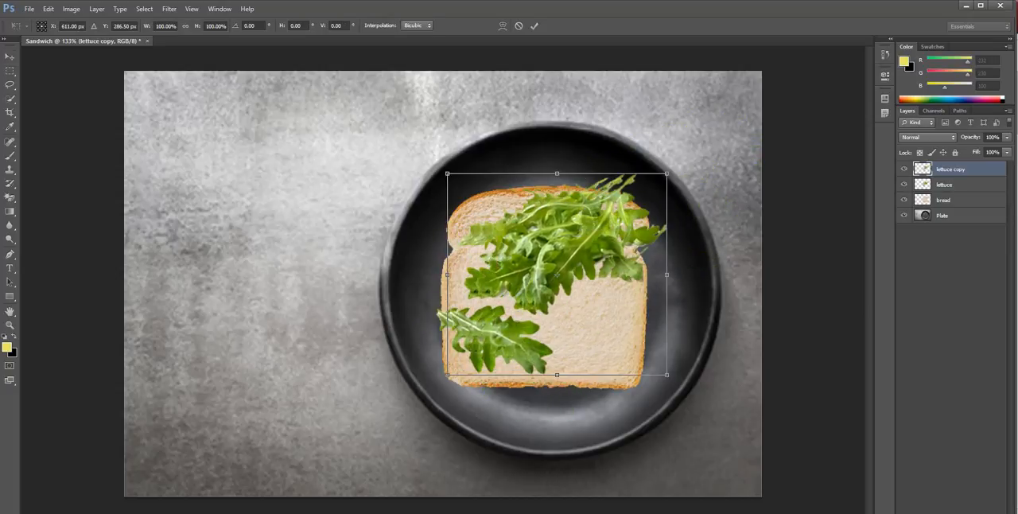
pyautogui.moveTo(682, 145); pyautogui.dragTo(506, 330)
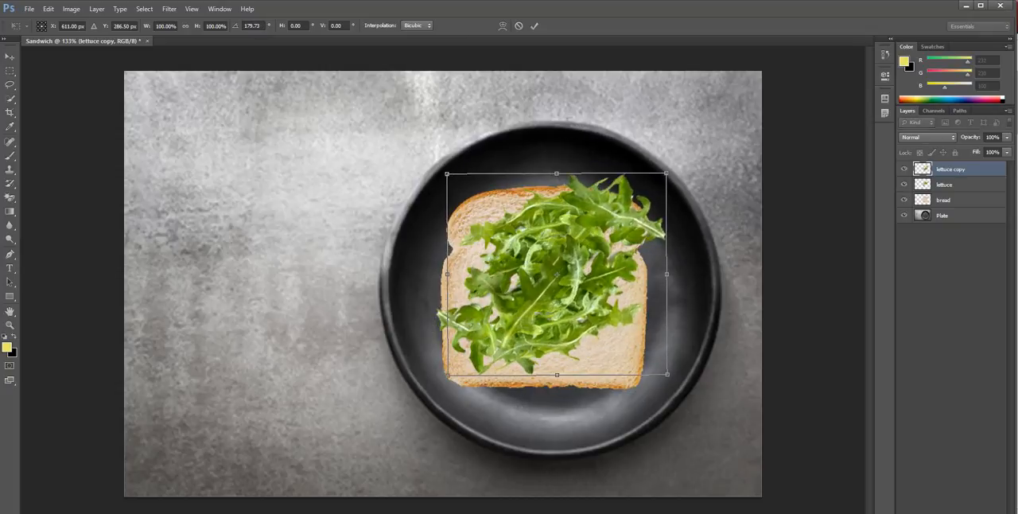
pyautogui.moveTo(579, 244)
pyautogui.mouseDown()
pyautogui.moveTo(559, 281)
pyautogui.moveTo(569, 236)
pyautogui.mouseUp()
pyautogui.moveTo(654, 222); pyautogui.dragTo(473, 187)
pyautogui.moveTo(557, 238); pyautogui.dragTo(556, 242)
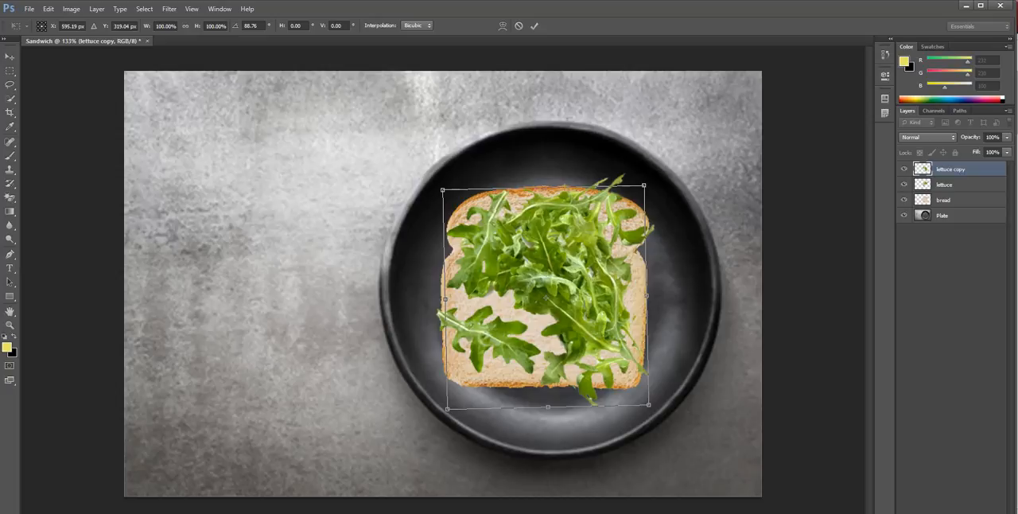
pyautogui.click(535, 26)
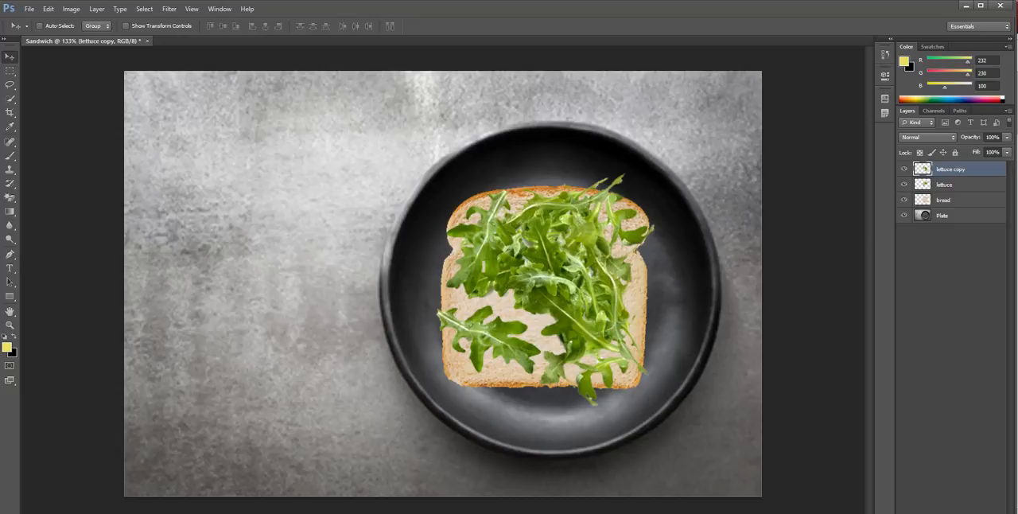
# Select the lettuce copy and lettuce layers together and merge them into one layer
pyautogui.click(953, 185)
pyautogui.click(952, 169)
pyautogui.keyDown('shift'); pyautogui.click(951, 185); pyautogui.keyUp('shift')
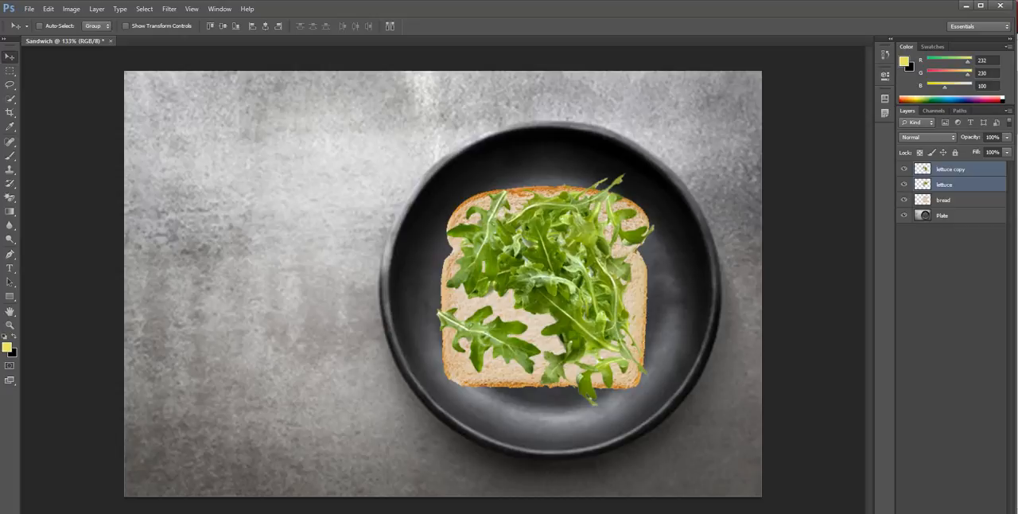
pyautogui.click(951, 184)
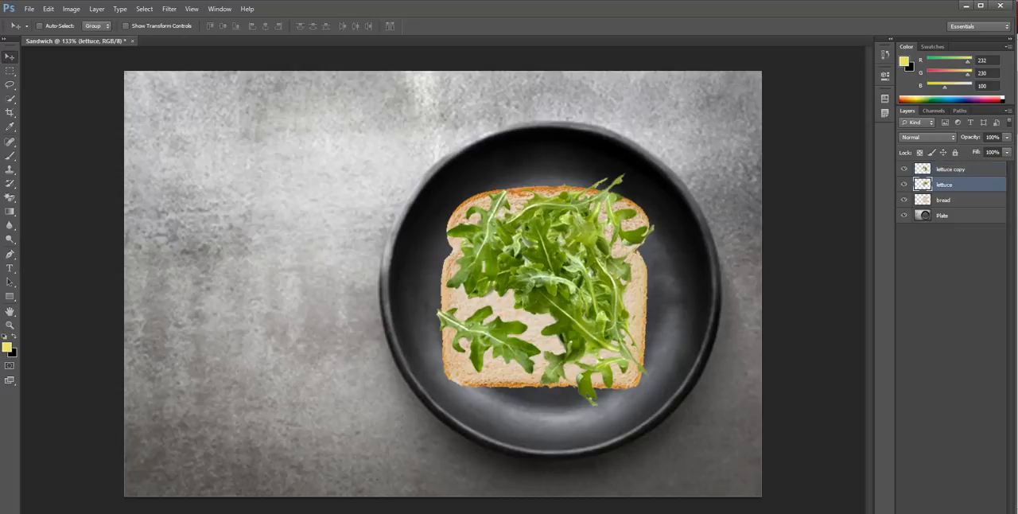
pyautogui.keyDown('ctrl'); pyautogui.click(951, 184); pyautogui.keyUp('ctrl')
pyautogui.click(951, 184)
pyautogui.keyDown('ctrl'); pyautogui.click(951, 170); pyautogui.keyUp('ctrl')
pyautogui.rightClick(951, 172)
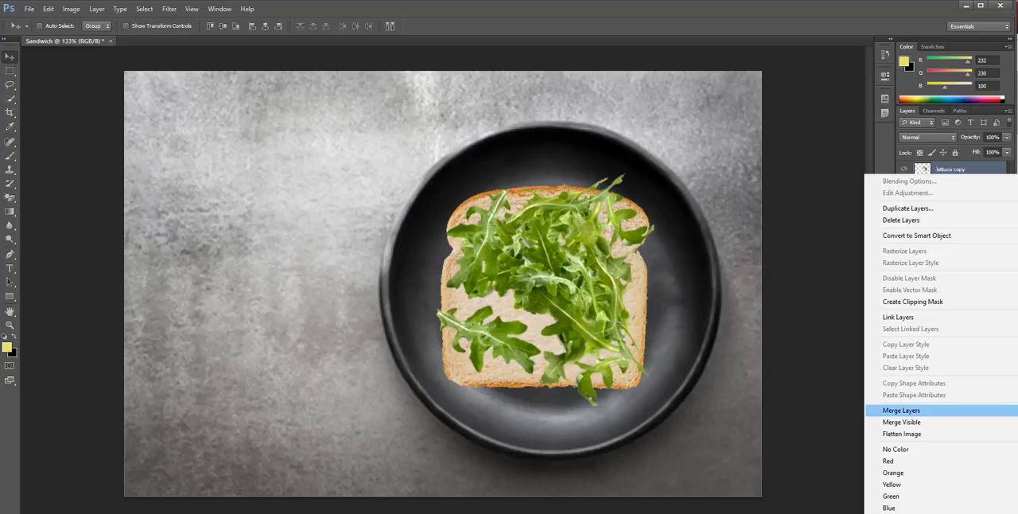
pyautogui.click(901, 410)
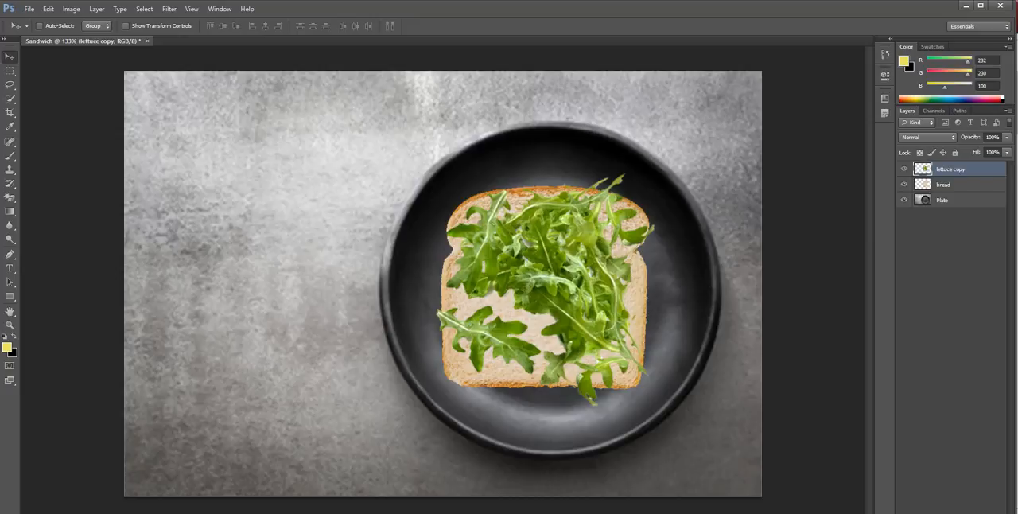
# Move the merged lettuce slightly up and to the right over the bread, and try rotating it about -0.5 degrees
pyautogui.moveTo(545, 290); pyautogui.dragTo(565, 247)
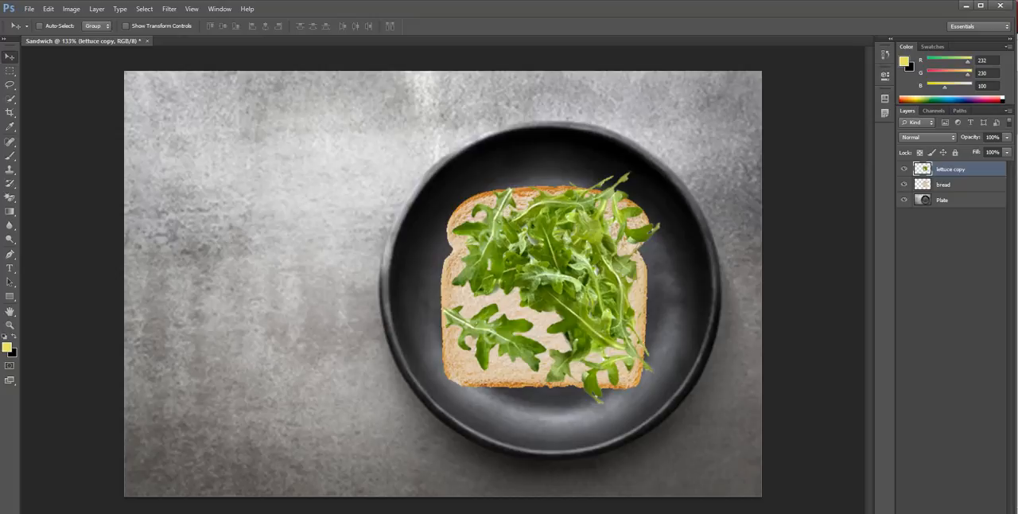
pyautogui.hotkey('ctrl', 't')
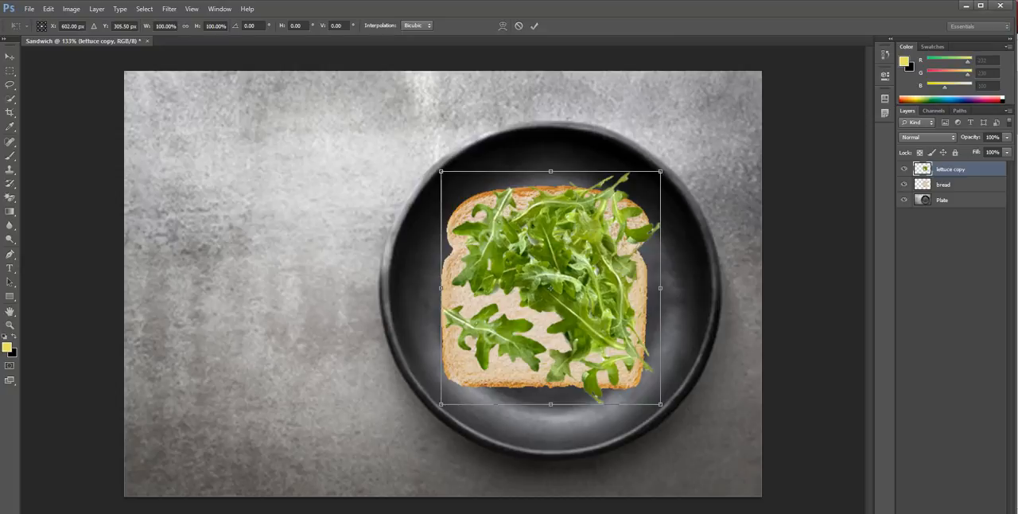
pyautogui.moveTo(700, 191); pyautogui.dragTo(662, 155)
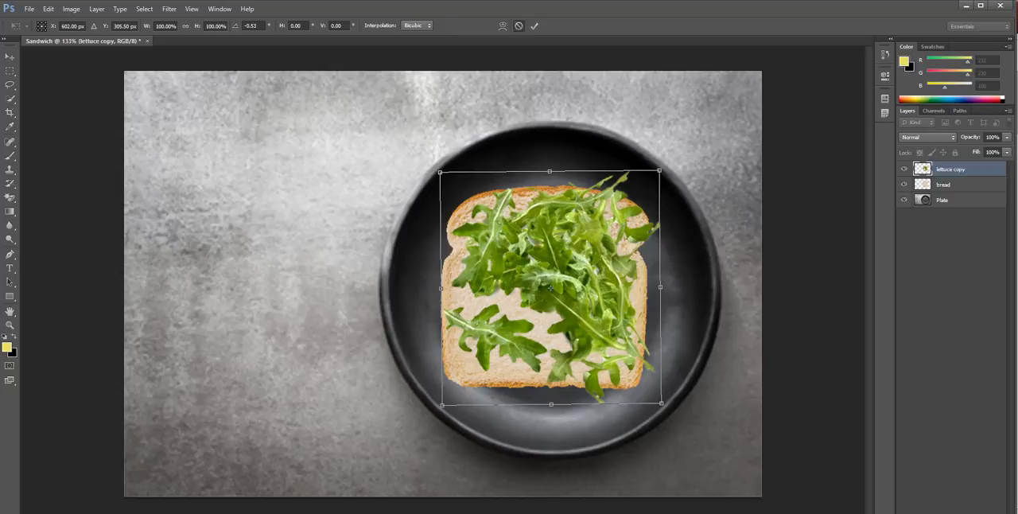
pyautogui.click(533, 26)
# Rename the merged layer to "lettuce" and deselect it
pyautogui.doubleClick(951, 169)
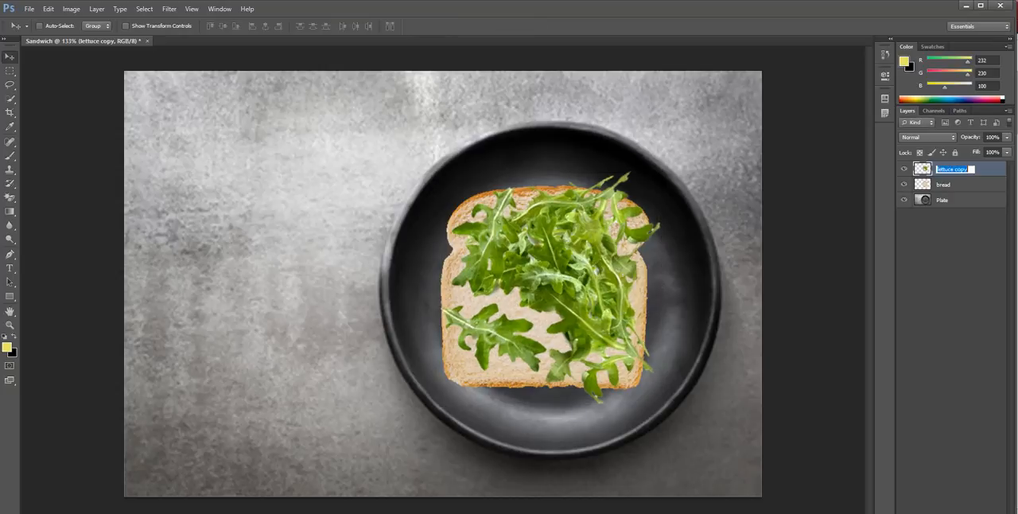
pyautogui.doubleClick(961, 169)
pyautogui.press('BackSpace')
pyautogui.press('Return')
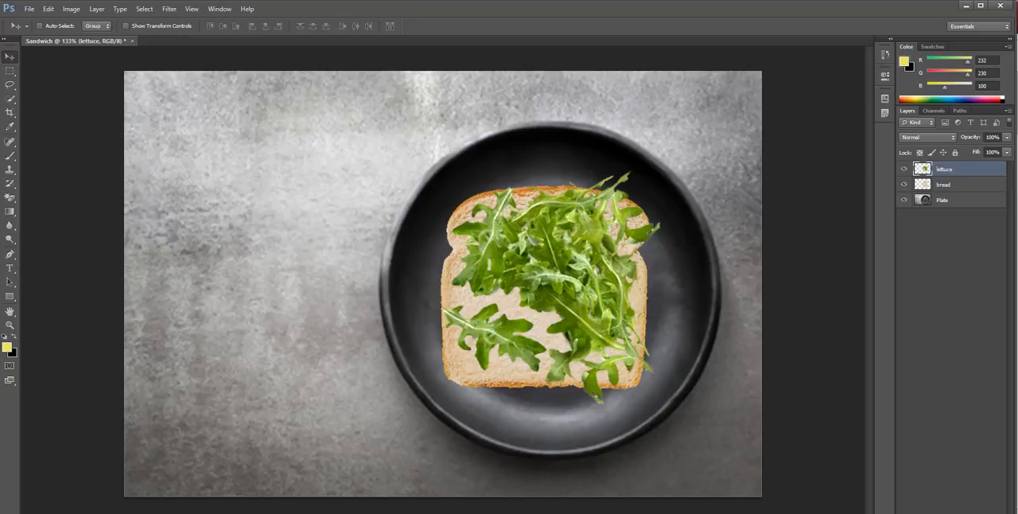
pyautogui.click(951, 266)
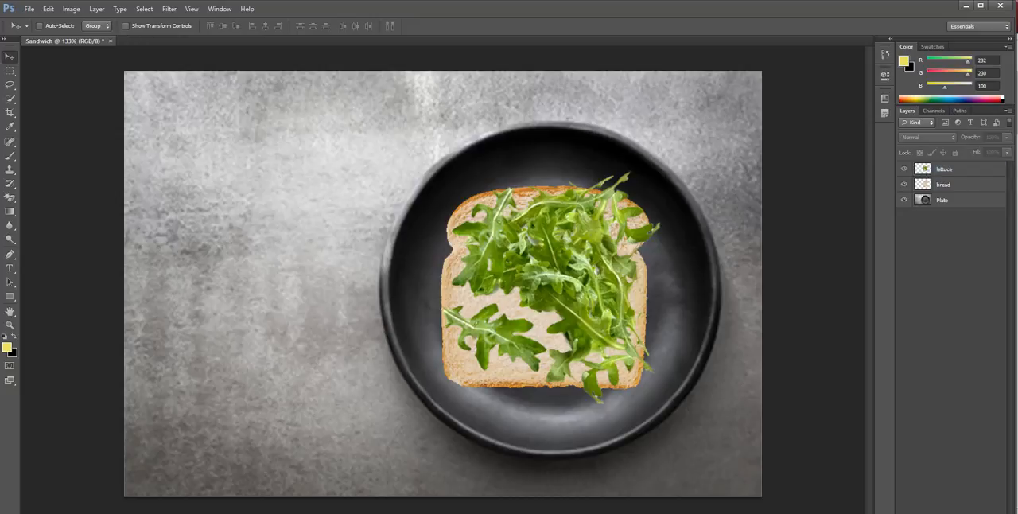
# Place the "chicken slice" image from the Sandwich folder into the composite
pyautogui.click(29, 9)
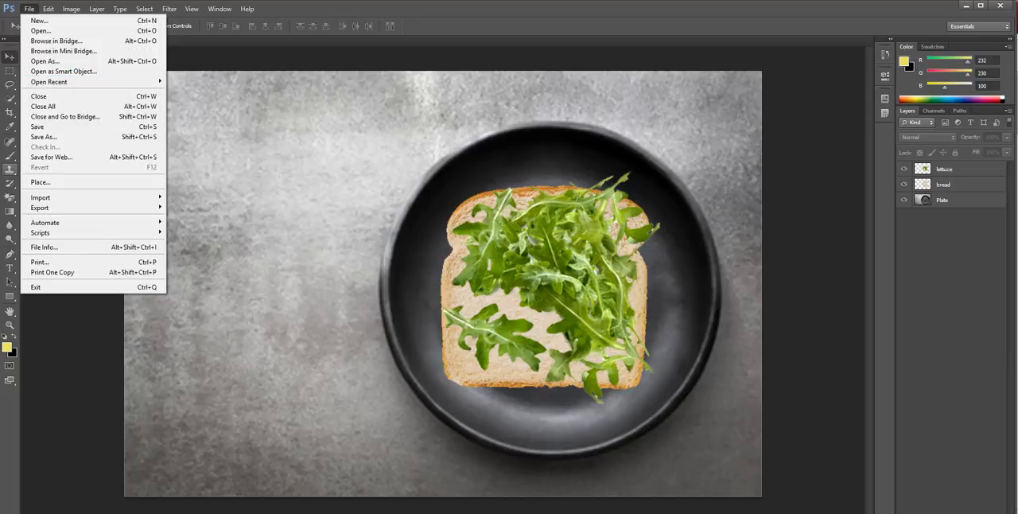
pyautogui.click(48, 182)
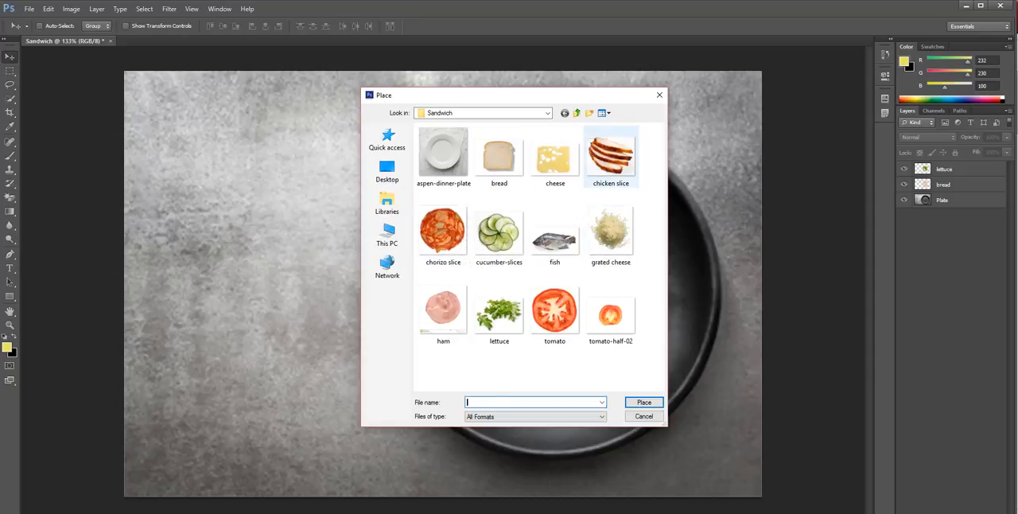
pyautogui.click(611, 155)
pyautogui.click(644, 402)
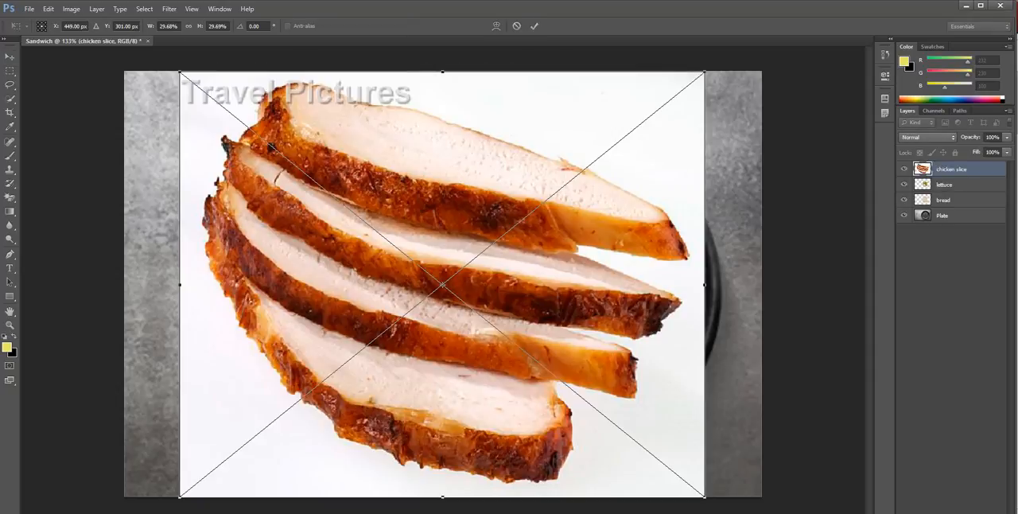
# Scale the chicken image proportionally to about 14.65%, position it over the bread and lettuce, and commit the placement
pyautogui.moveTo(703, 71); pyautogui.dragTo(438, 286)
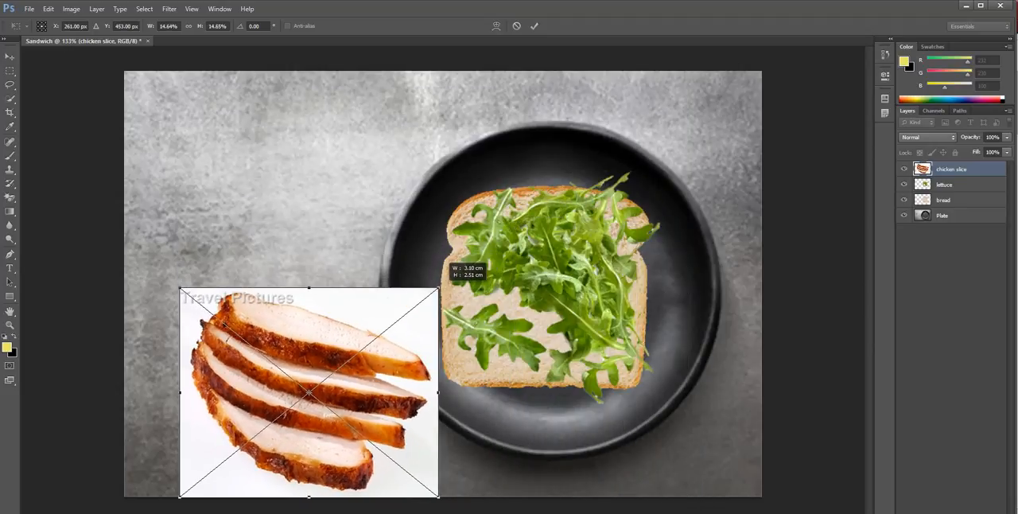
pyautogui.moveTo(338, 344); pyautogui.dragTo(604, 234)
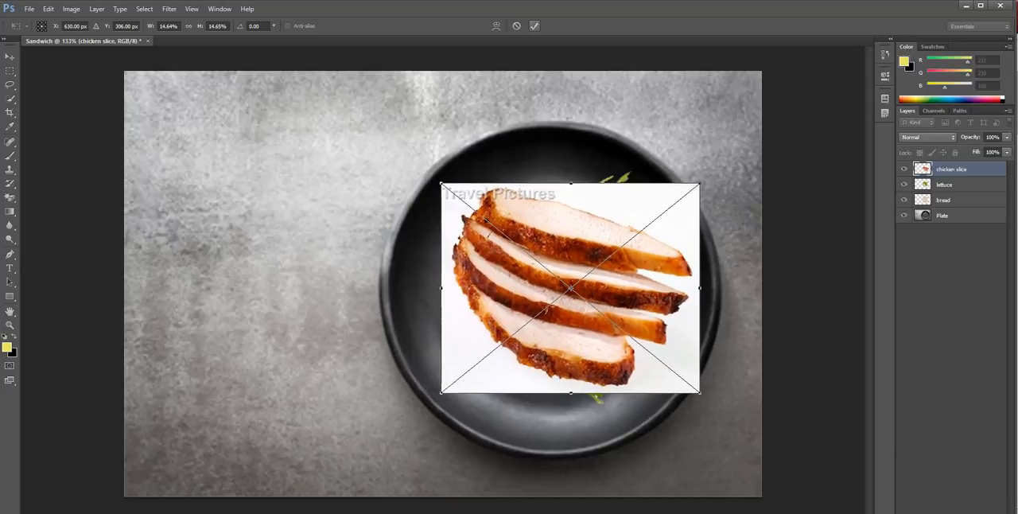
pyautogui.click(535, 26)
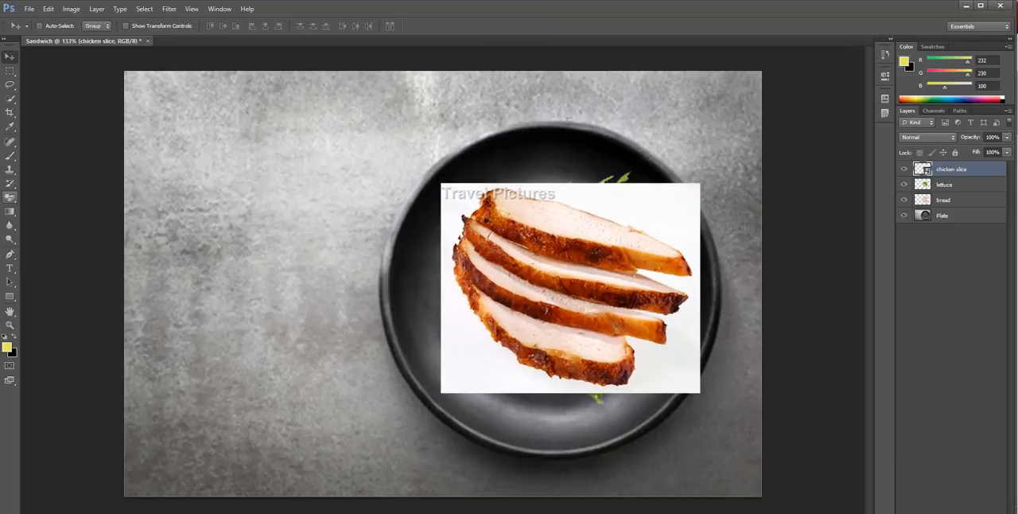
# Select all the chicken slices with the Quick Selection tool and invert the selection to cover their white background
pyautogui.click(10, 98)
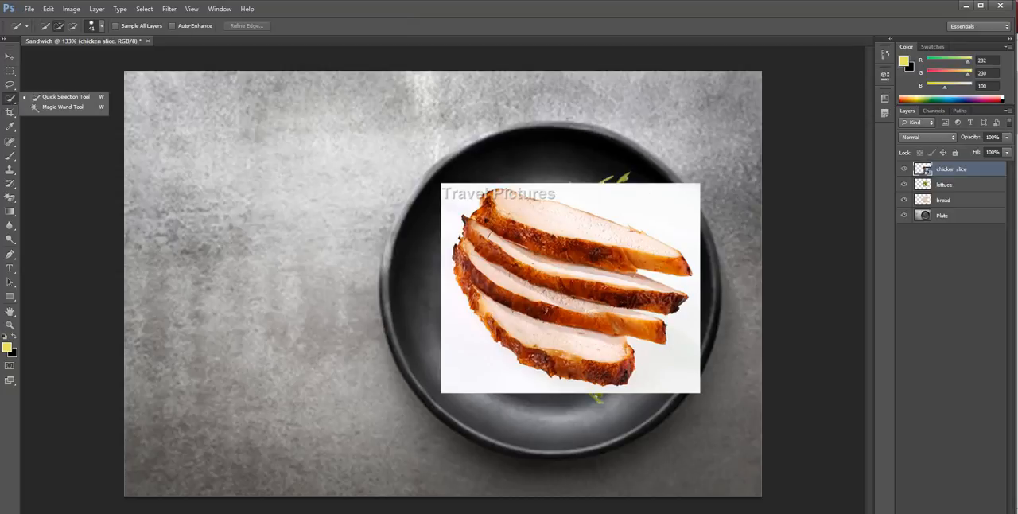
pyautogui.click(66, 97)
pyautogui.moveTo(512, 227); pyautogui.dragTo(550, 297)
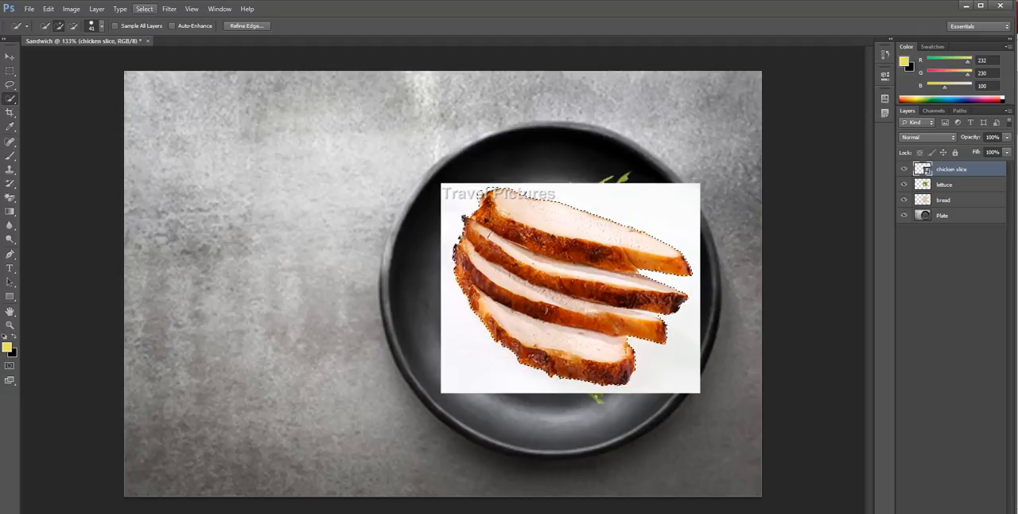
pyautogui.click(119, 9)
pyautogui.click(97, 8)
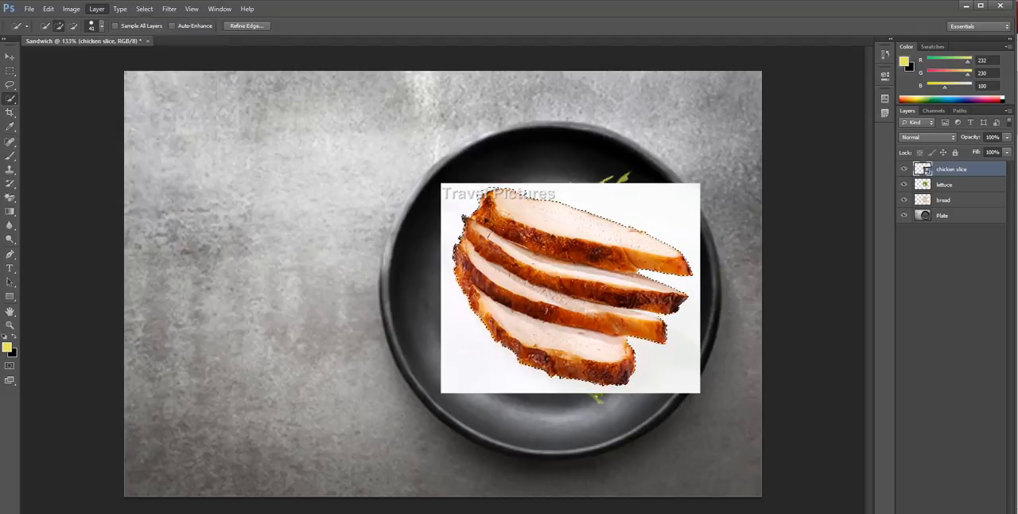
pyautogui.click(144, 8)
pyautogui.click(152, 51)
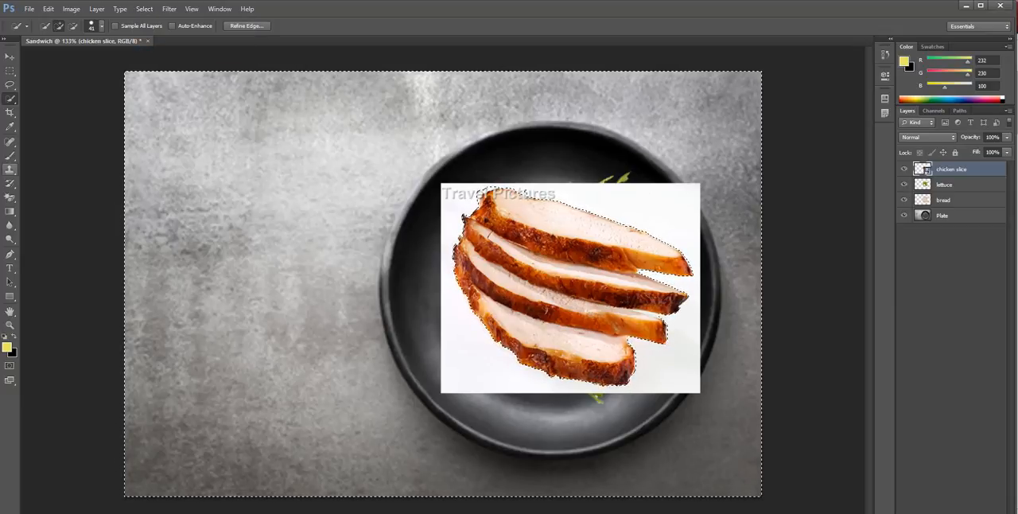
# Rasterize the chicken slice layer and remove its white background with the Magic Eraser at tolerance 32
pyautogui.click(10, 197)
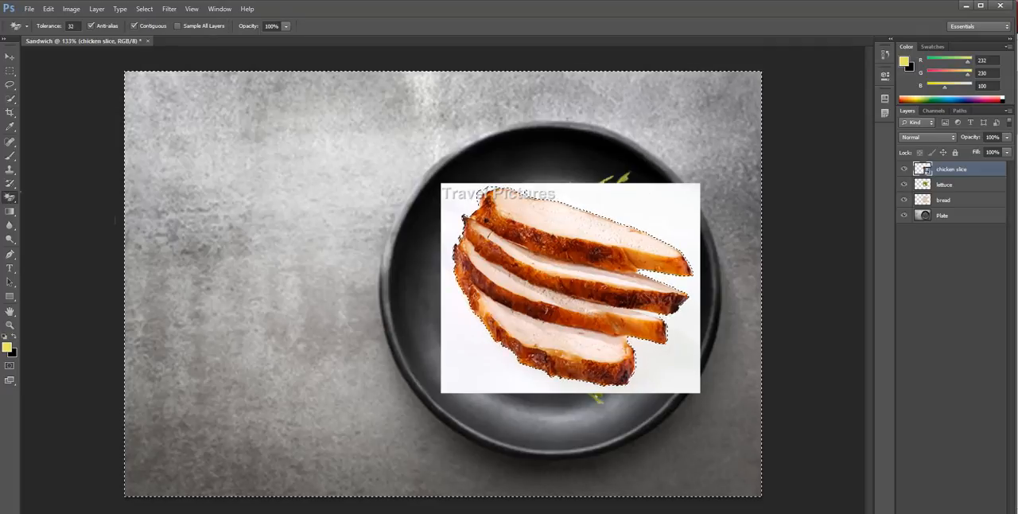
pyautogui.click(64, 215)
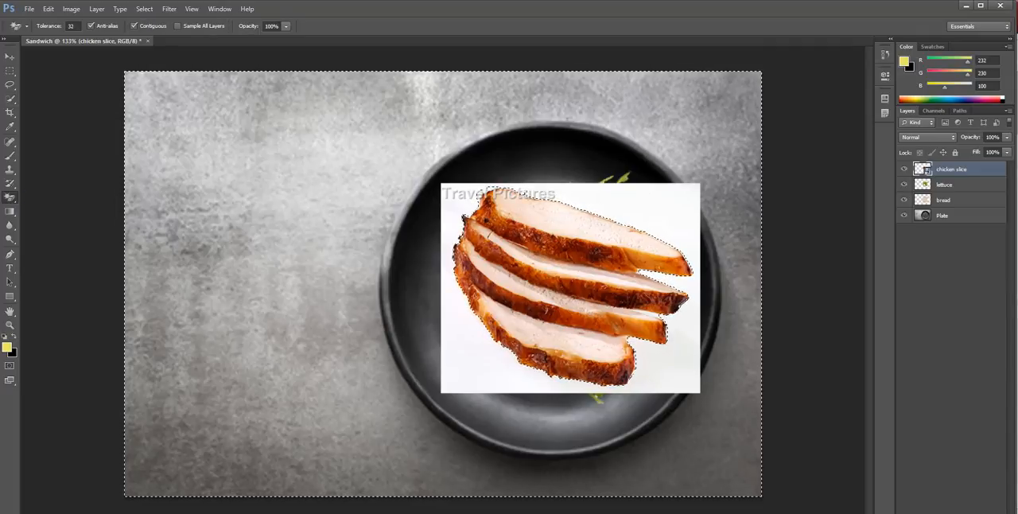
pyautogui.click(492, 193)
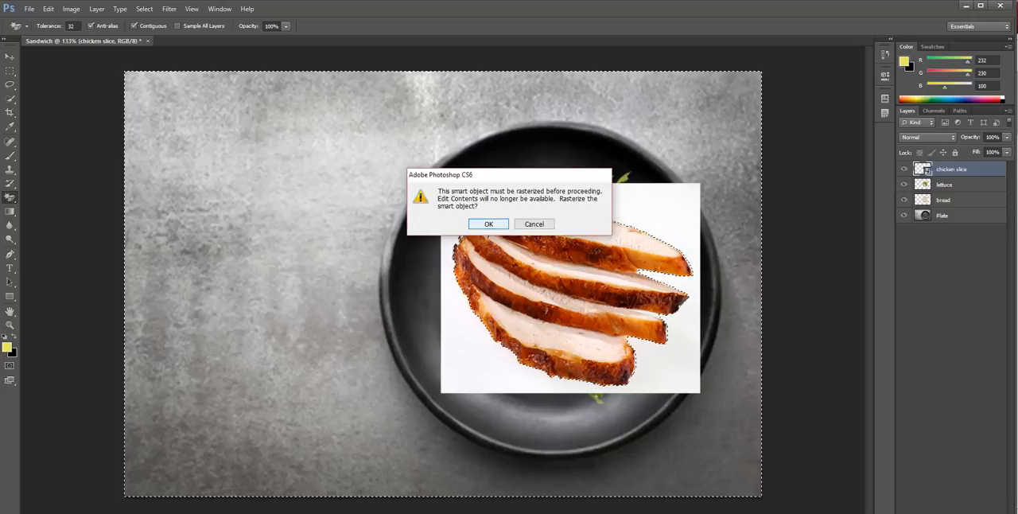
pyautogui.press('Return')
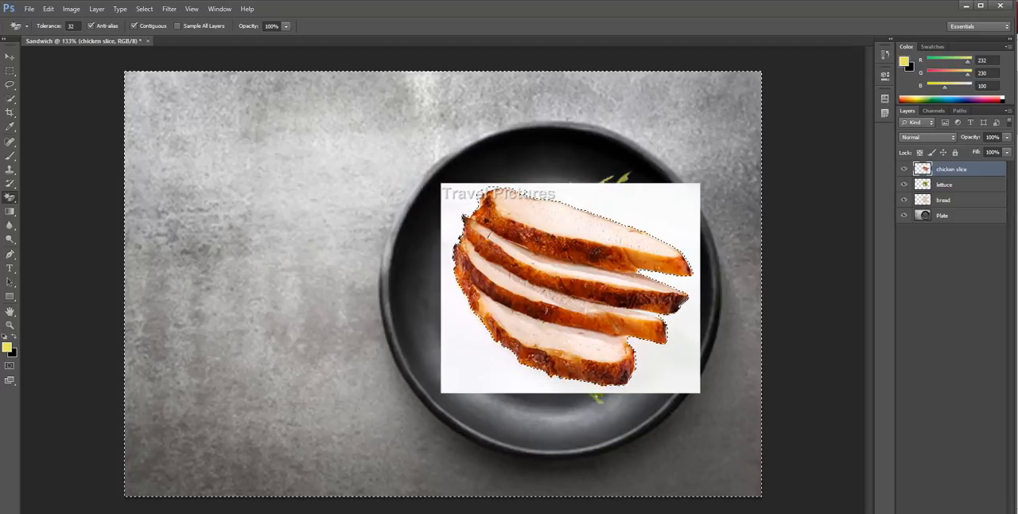
pyautogui.click(453, 194)
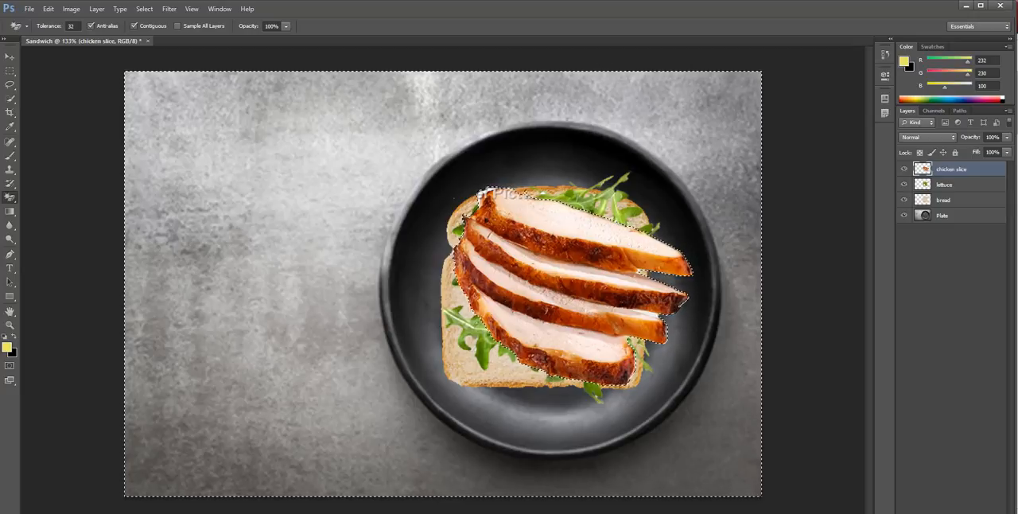
# Deselect everything and erase the leftover watermark lettering above the top chicken slice with the 13 px Eraser
pyautogui.click(10, 197)
pyautogui.click(56, 195)
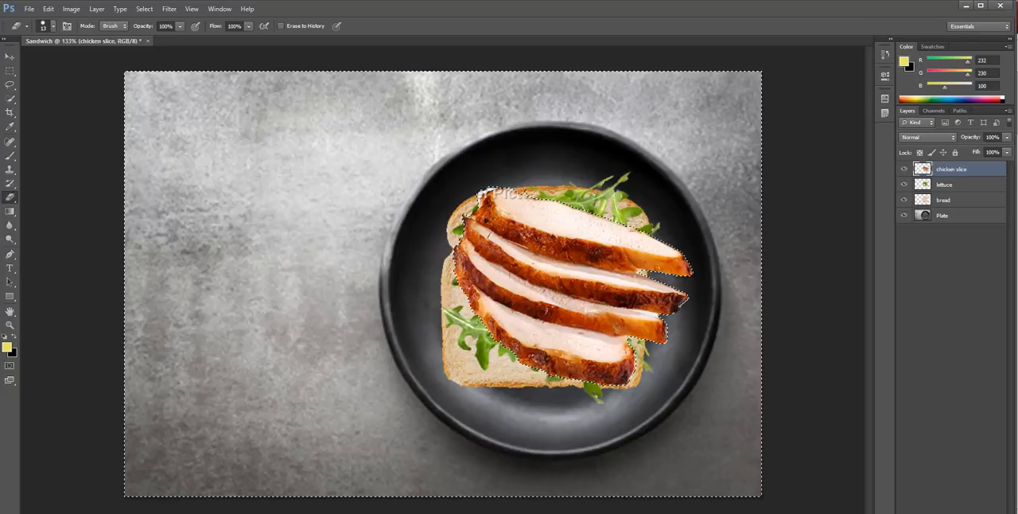
pyautogui.press('v')
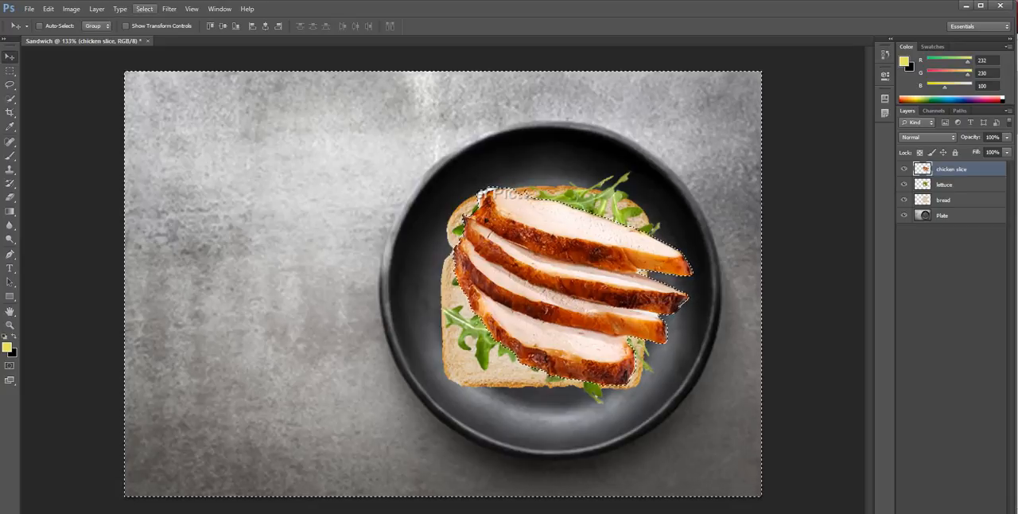
pyautogui.click(144, 9)
pyautogui.click(147, 32)
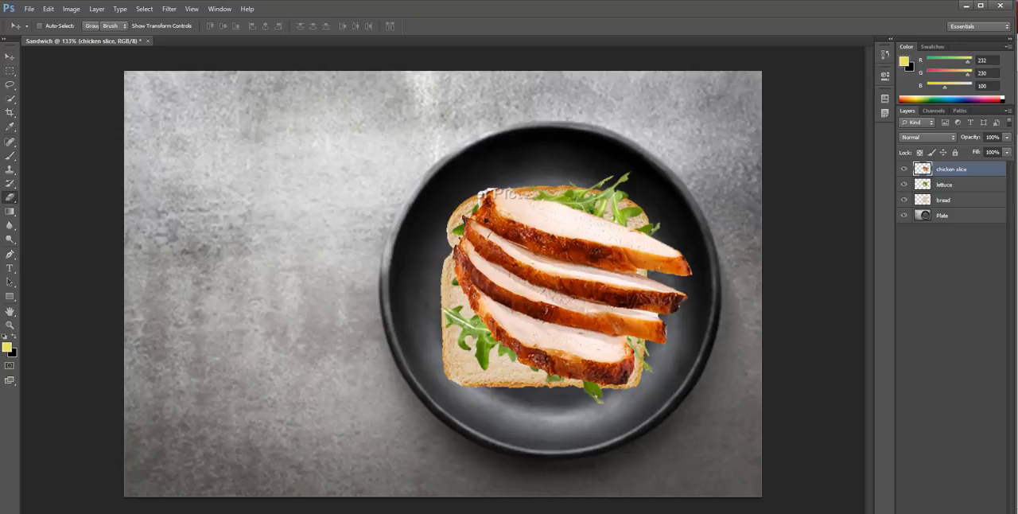
pyautogui.click(10, 196)
pyautogui.click(56, 196)
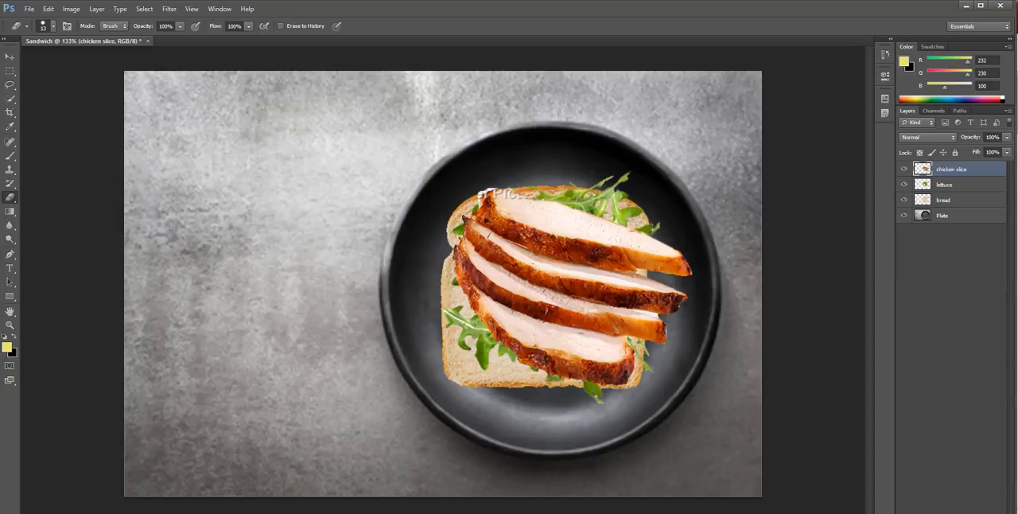
pyautogui.moveTo(487, 190); pyautogui.dragTo(481, 195)
pyautogui.moveTo(519, 193)
pyautogui.mouseDown()
pyautogui.moveTo(528, 198)
pyautogui.moveTo(495, 195)
pyautogui.moveTo(514, 193)
pyautogui.mouseUp()
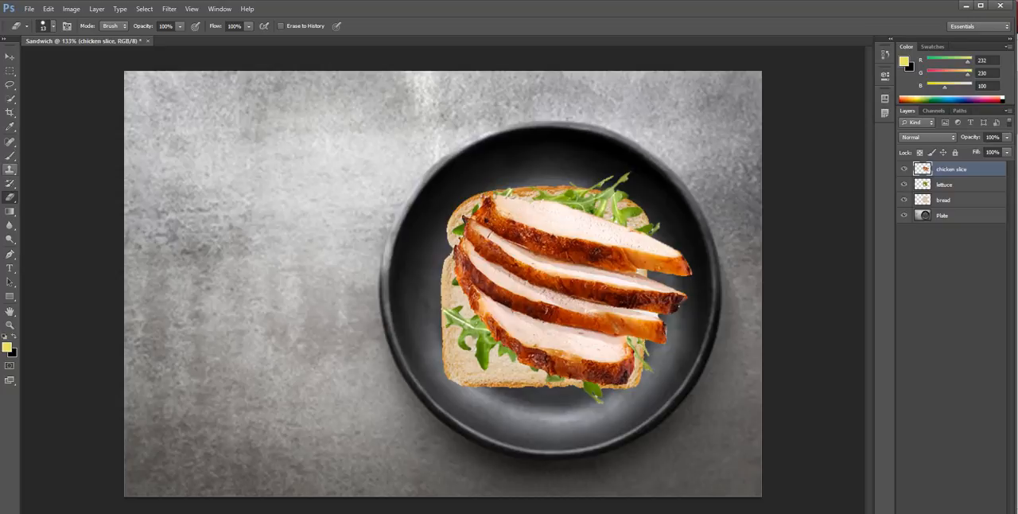
# Retouch the upper-left tip of the top chicken slice with an 11 px Spot Healing Brush and the regular Eraser
pyautogui.press('b')
pyautogui.rightClick(9, 156)
pyautogui.rightClick(10, 142)
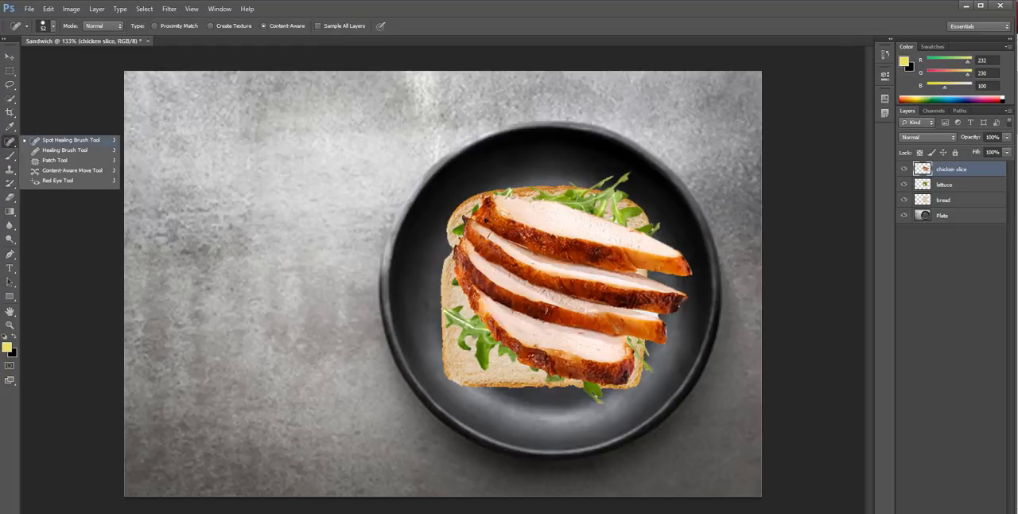
pyautogui.click(71, 140)
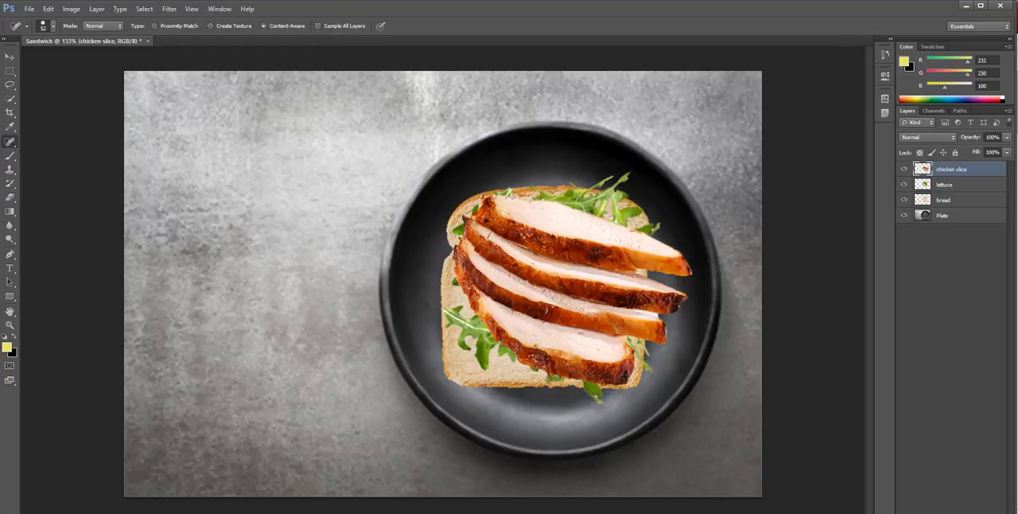
pyautogui.click(53, 25)
pyautogui.moveTo(42, 57); pyautogui.dragTo(21, 57)
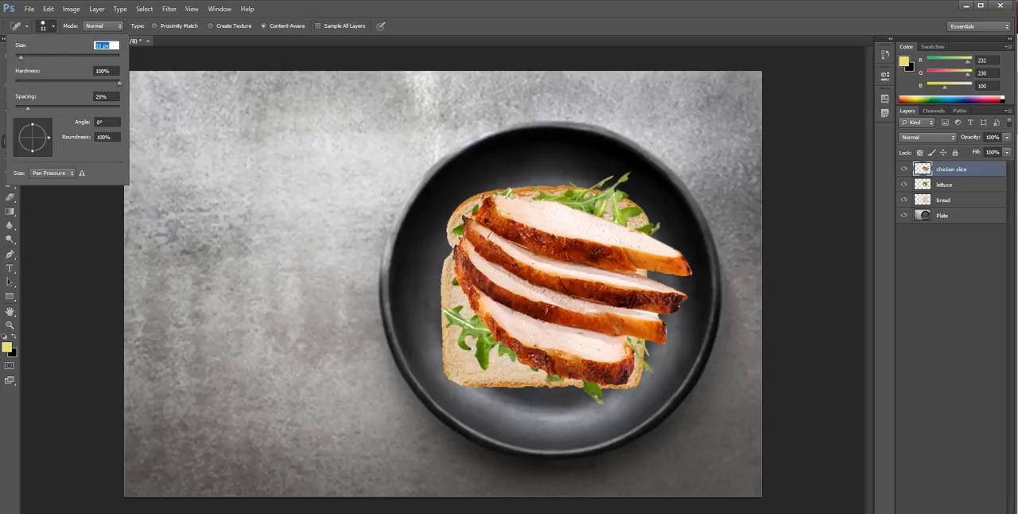
pyautogui.press('Return')
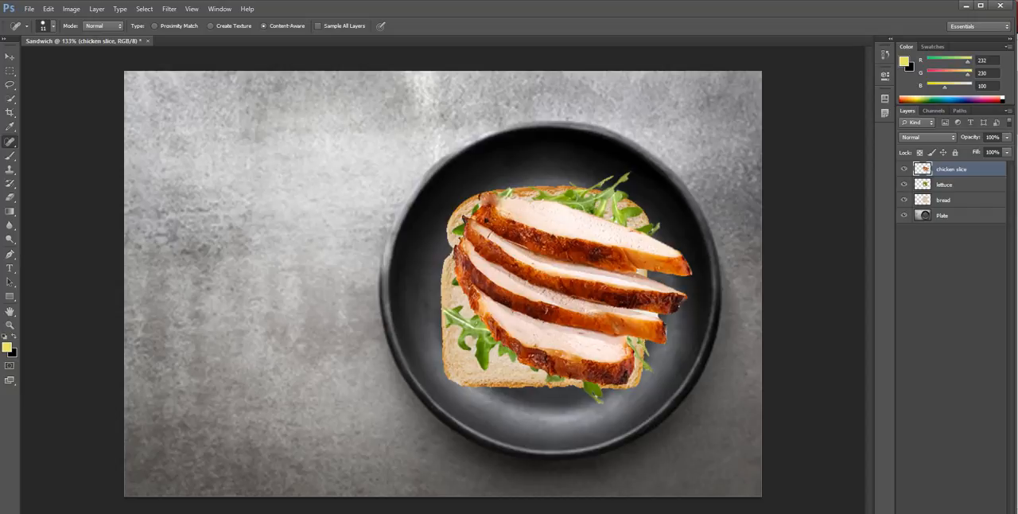
pyautogui.click(481, 197)
pyautogui.press('e')
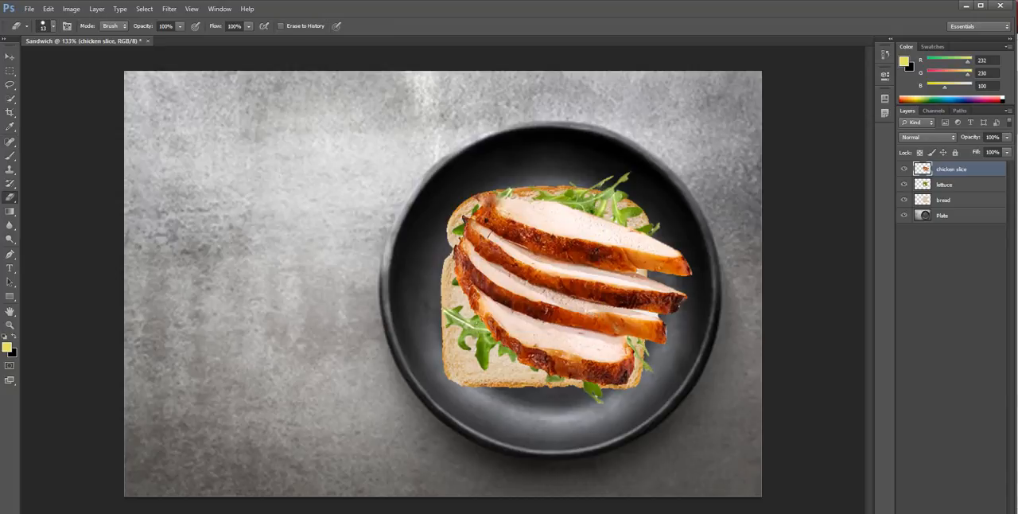
pyautogui.click(477, 197)
# Remove the leftover white patch between the right ends of the second and third chicken slices with the Magic Eraser
pyautogui.scroll(12, 487, 320)
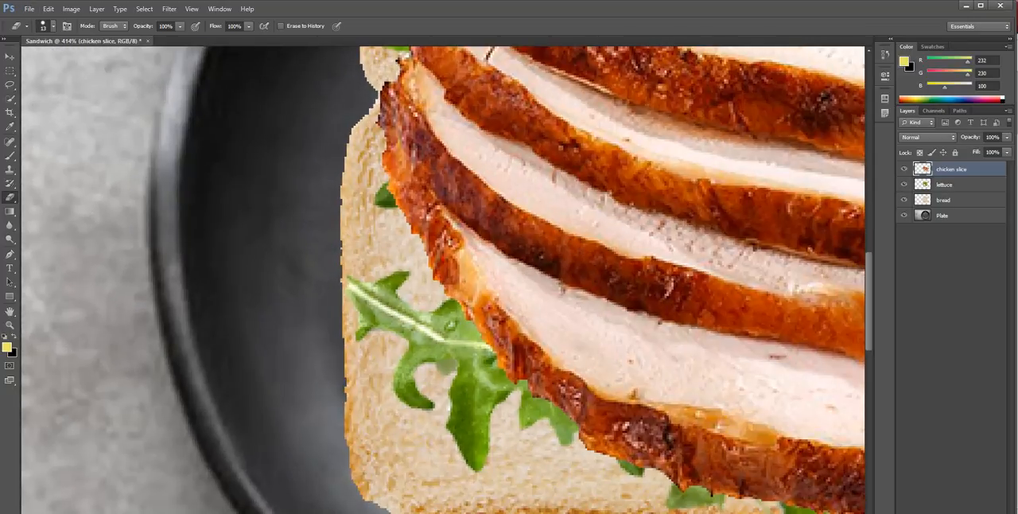
pyautogui.hscroll(15, 488, 320)
pyautogui.hscroll(-4, 487, 320)
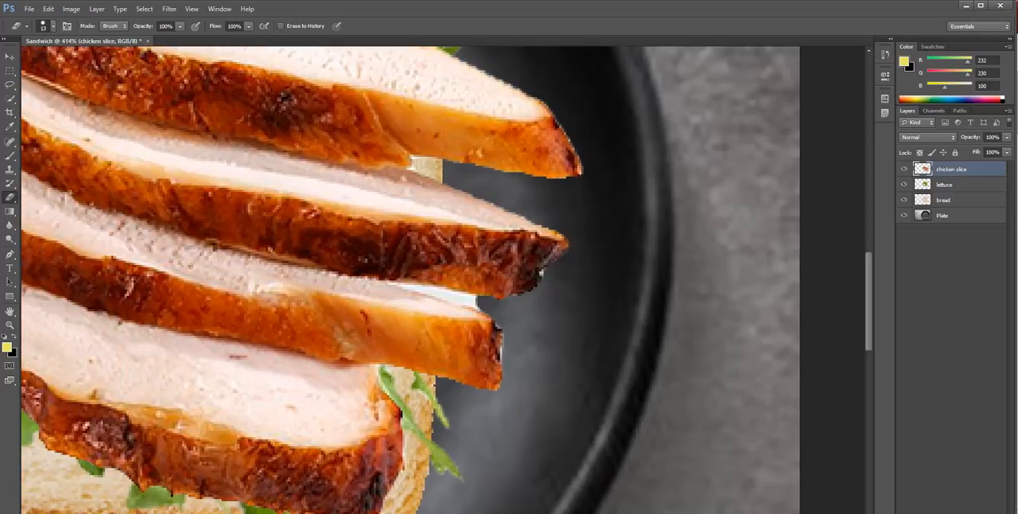
pyautogui.scroll(8, 378, 291)
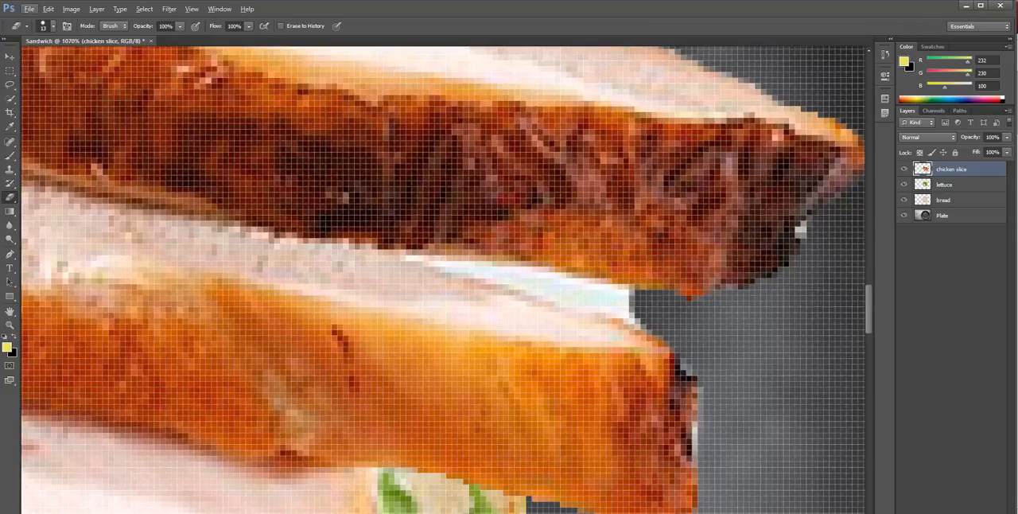
pyautogui.scroll(-8, 410, 231)
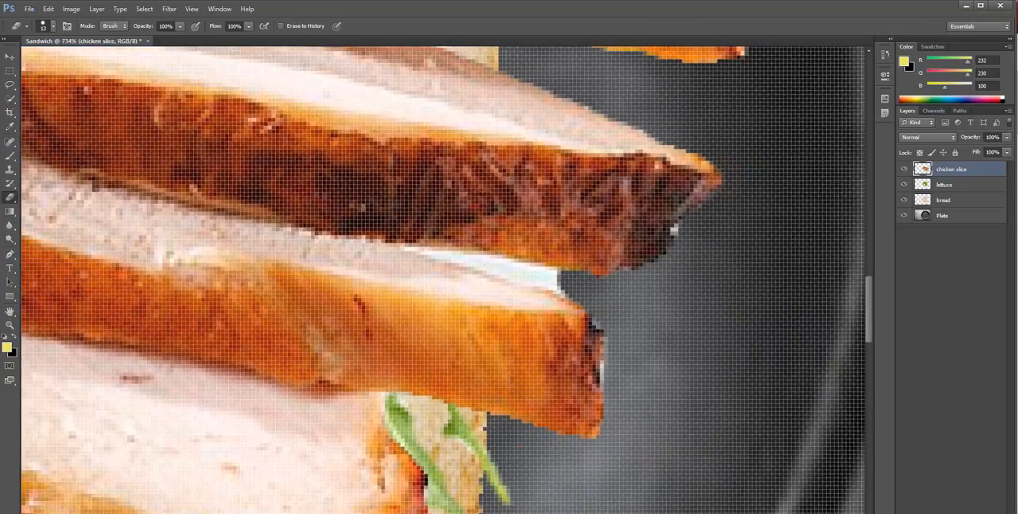
pyautogui.scroll(-2, 398, 231)
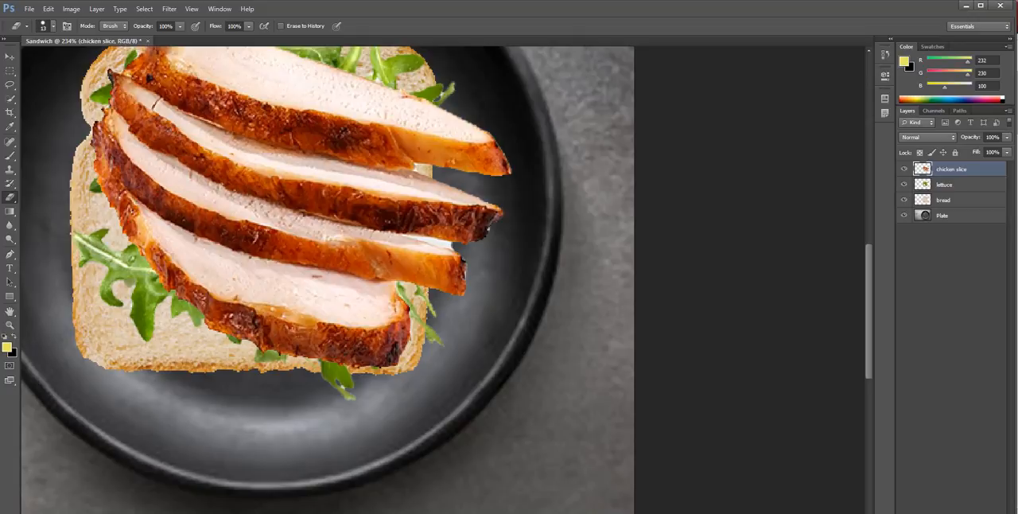
pyautogui.click(10, 196)
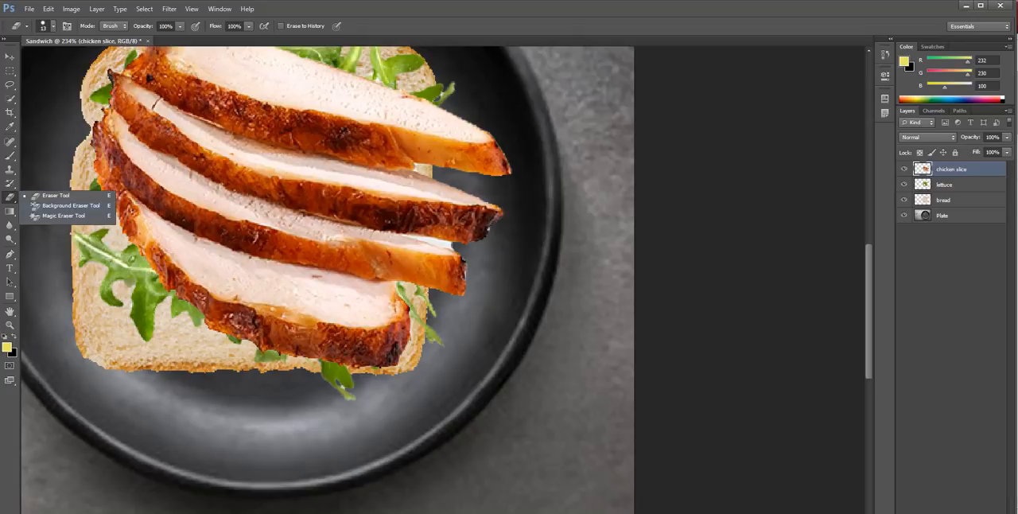
pyautogui.click(63, 215)
pyautogui.click(436, 243)
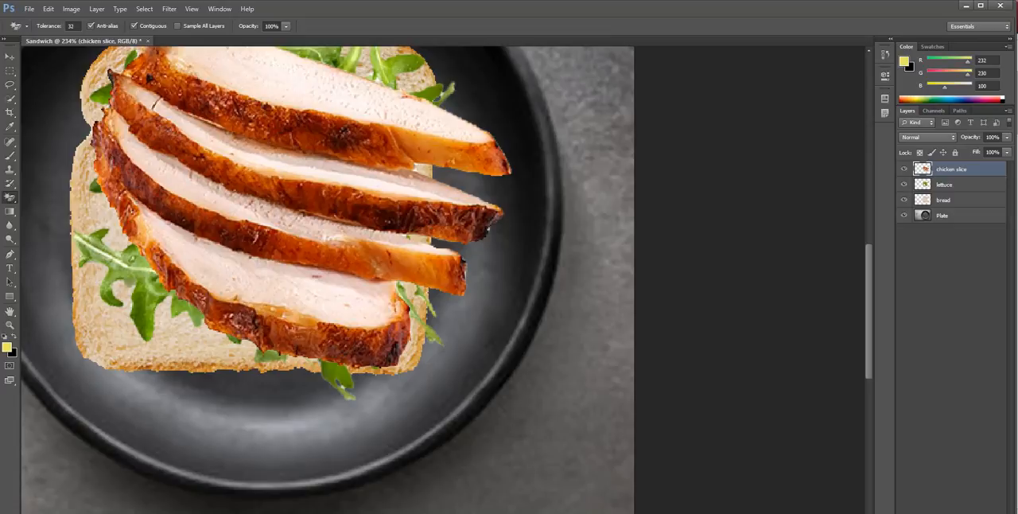
pyautogui.scroll(-3, 364, 284)
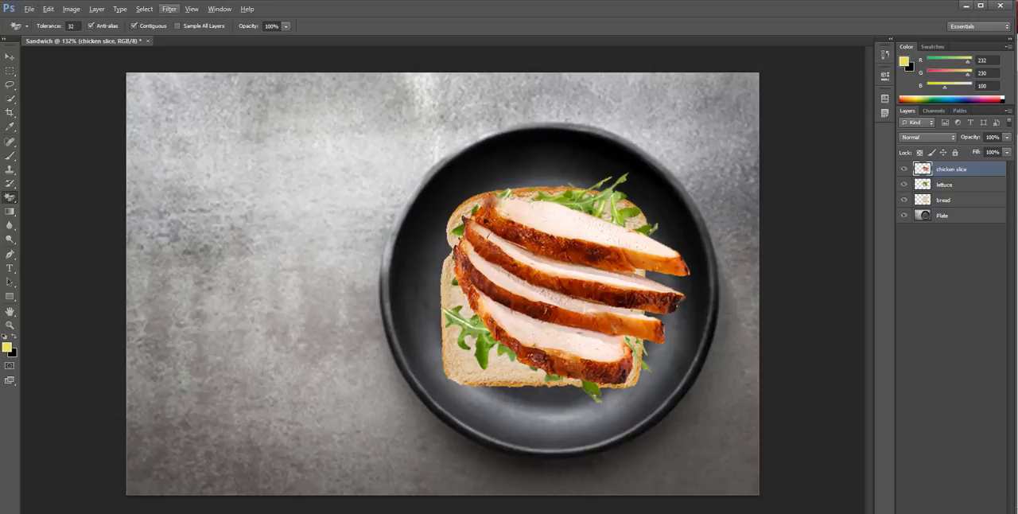
# Move the chicken slices left and slightly down so they sit centred over the bread and lettuce
pyautogui.click(10, 57)
pyautogui.moveTo(560, 235)
pyautogui.mouseDown()
pyautogui.moveTo(537, 238)
pyautogui.moveTo(540, 217)
pyautogui.moveTo(542, 234)
pyautogui.mouseUp()
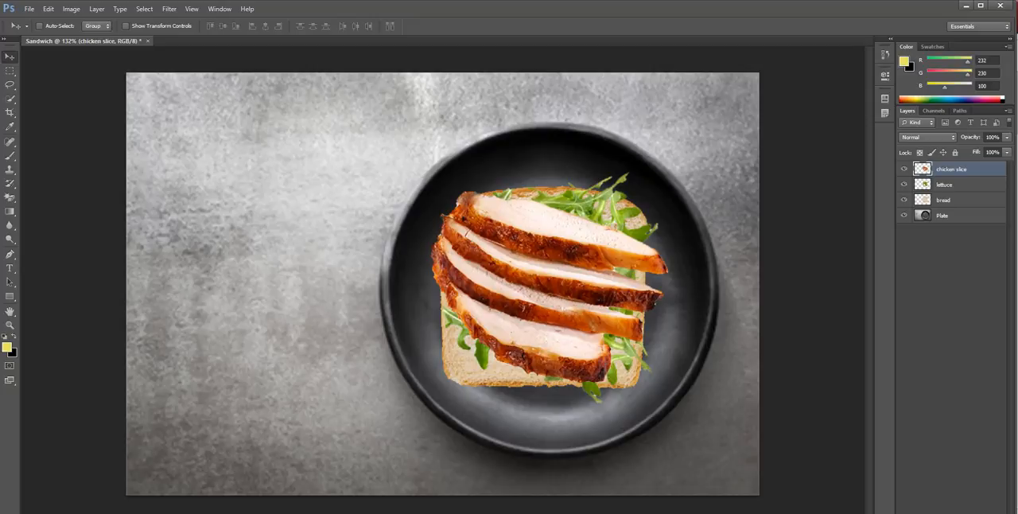
pyautogui.moveTo(544, 213); pyautogui.dragTo(545, 219)
# Place the tomato image, scale it to about 22% and position it over the upper-left part of the chicken slices
pyautogui.click(29, 9)
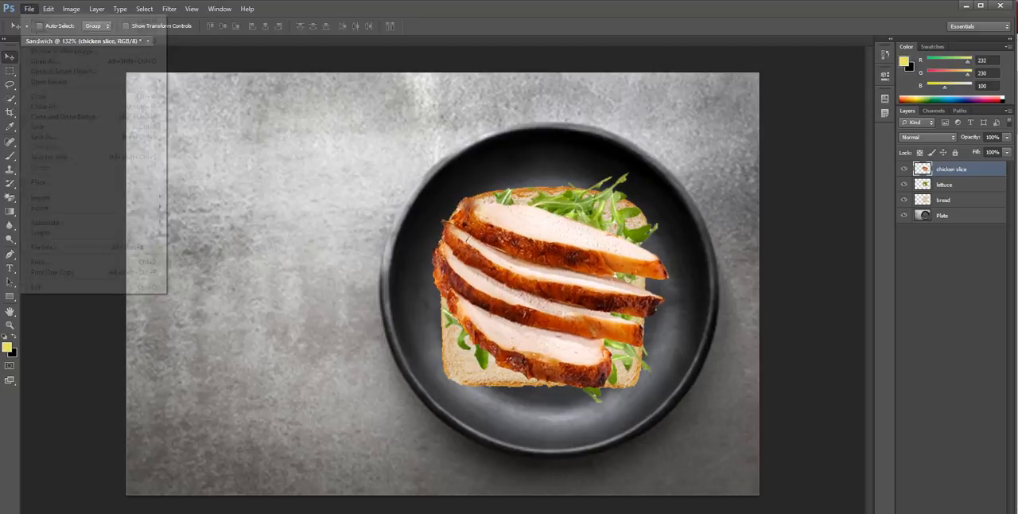
pyautogui.click(47, 182)
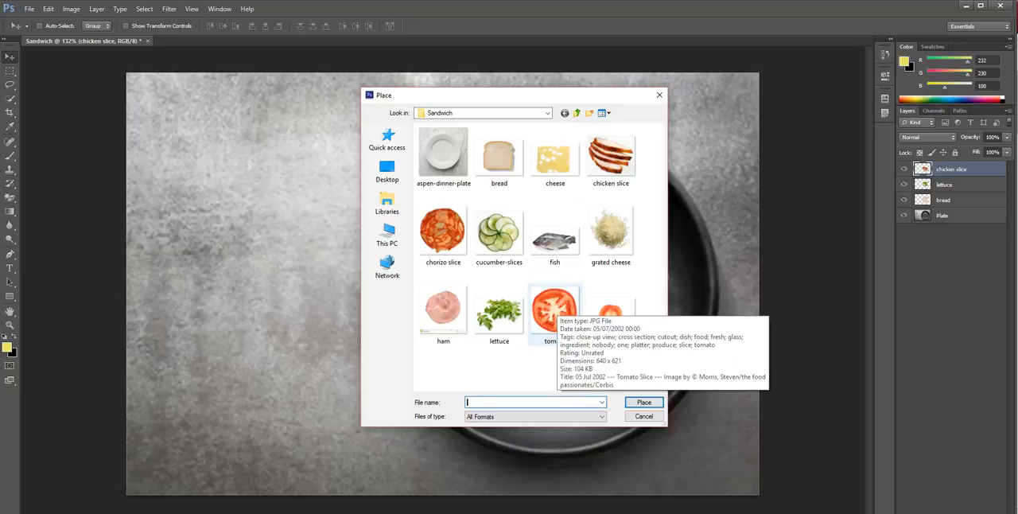
pyautogui.click(554, 309)
pyautogui.click(643, 401)
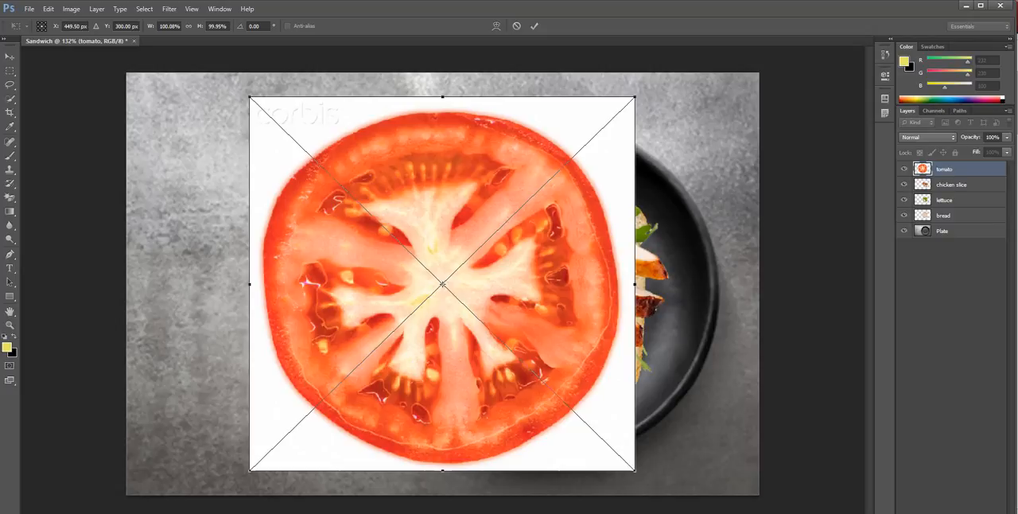
pyautogui.moveTo(635, 97); pyautogui.dragTo(527, 213)
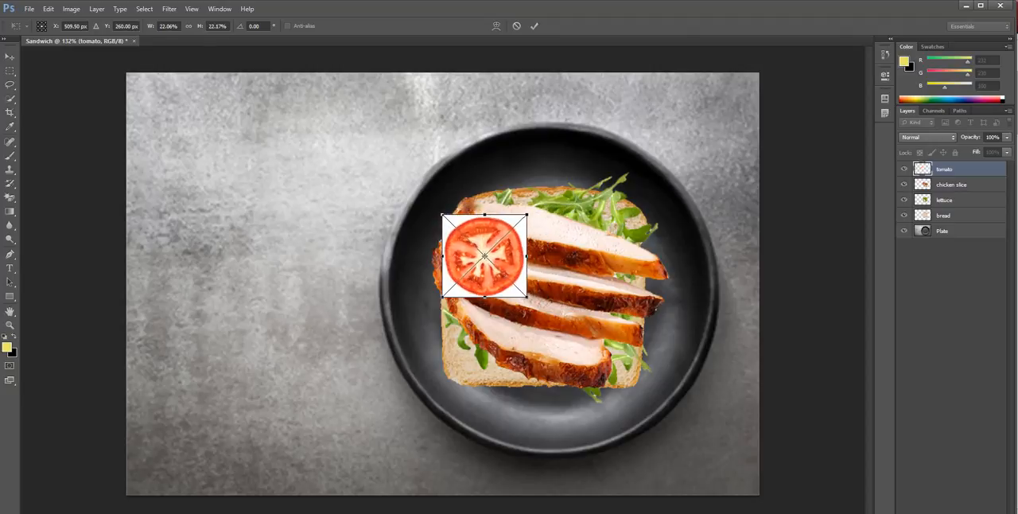
pyautogui.moveTo(486, 239); pyautogui.dragTo(503, 223)
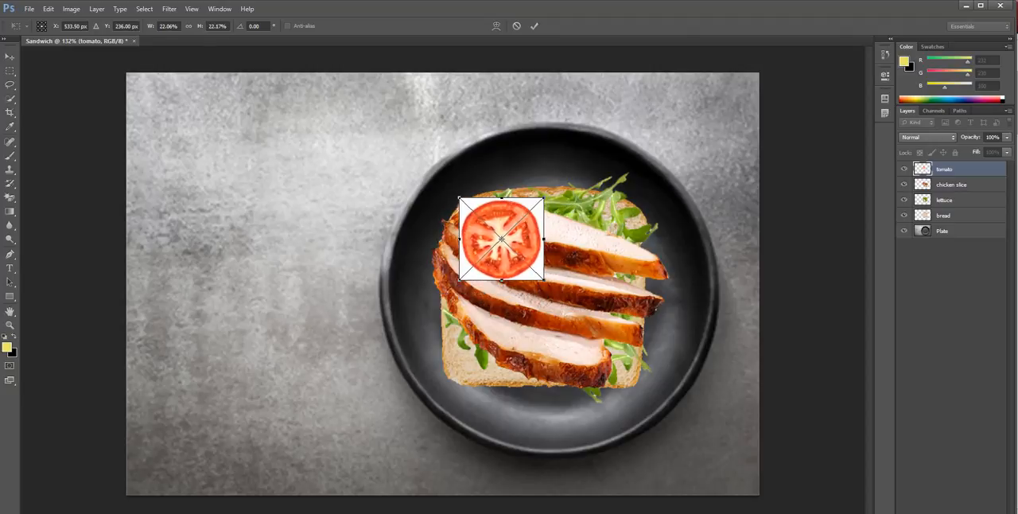
pyautogui.click(534, 26)
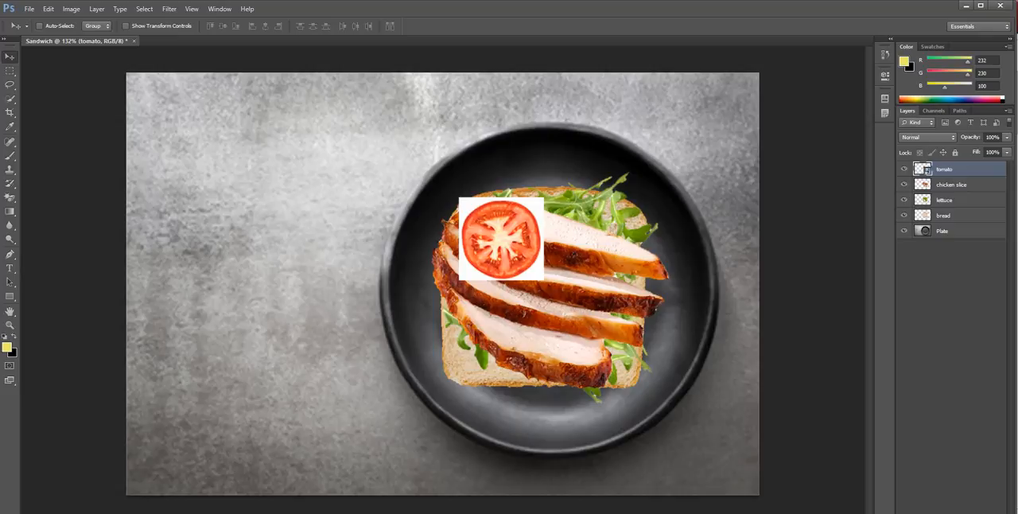
# Remove the white background around the tomato slice with the Magic Eraser and shift the slice slightly up and right
pyautogui.click(11, 197)
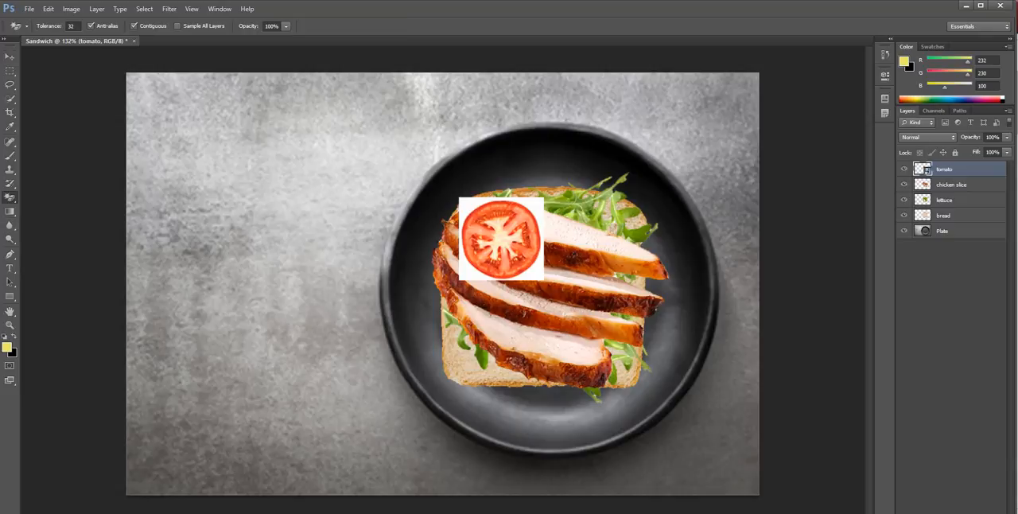
pyautogui.click(534, 206)
pyautogui.click(488, 223)
pyautogui.click(534, 206)
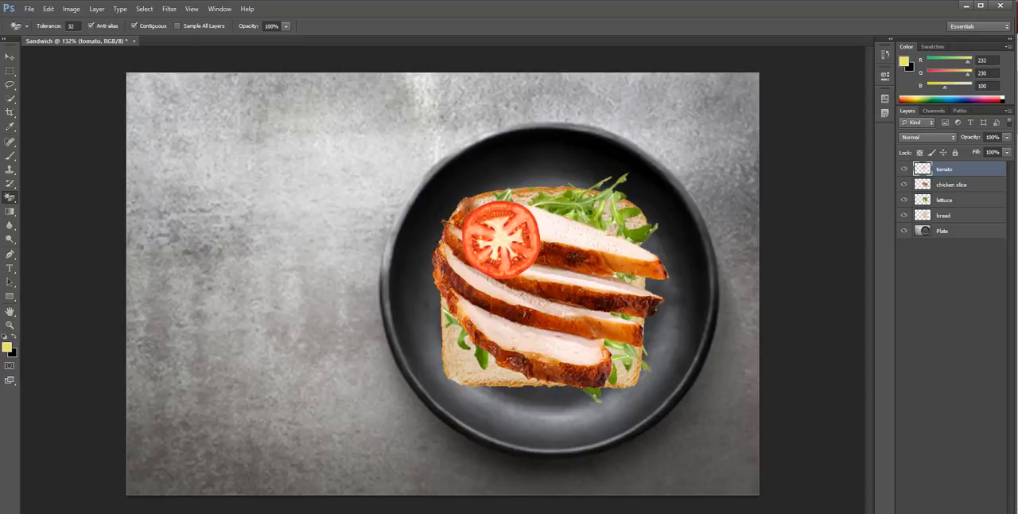
pyautogui.press('v')
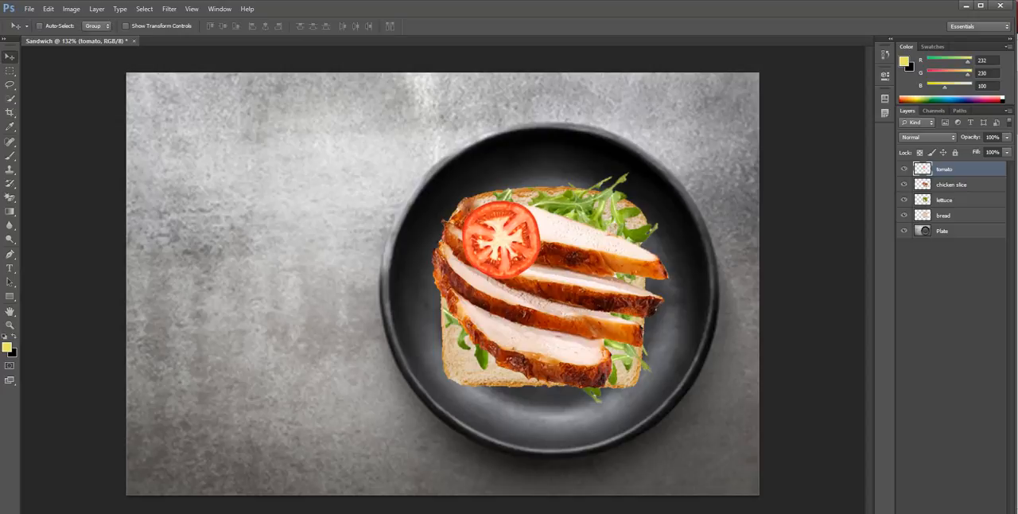
pyautogui.moveTo(501, 240); pyautogui.dragTo(515, 212)
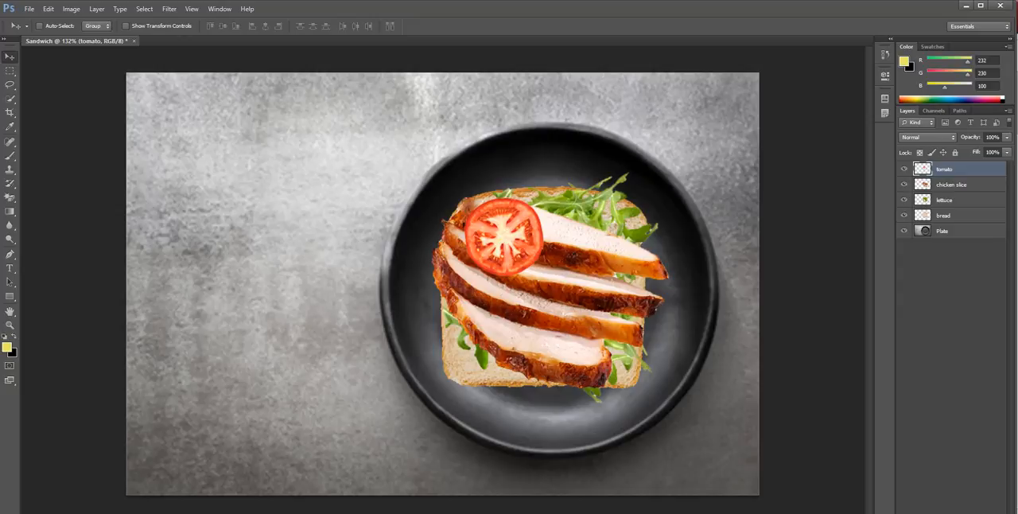
# Duplicate the tomato slice three times to form a two-by-two arrangement over the chicken
pyautogui.moveTo(516, 212); pyautogui.dragTo(611, 213)
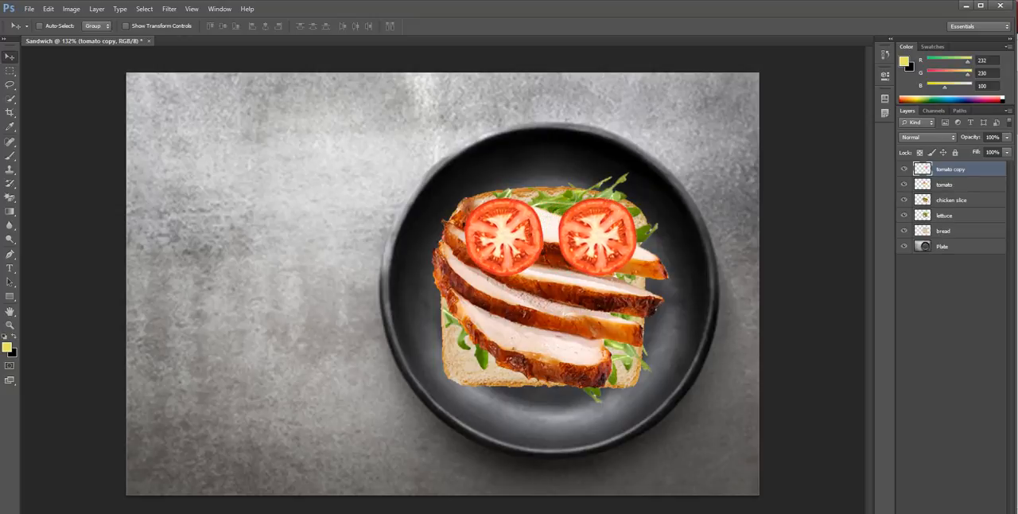
pyautogui.click(948, 184)
pyautogui.rightClick(948, 184)
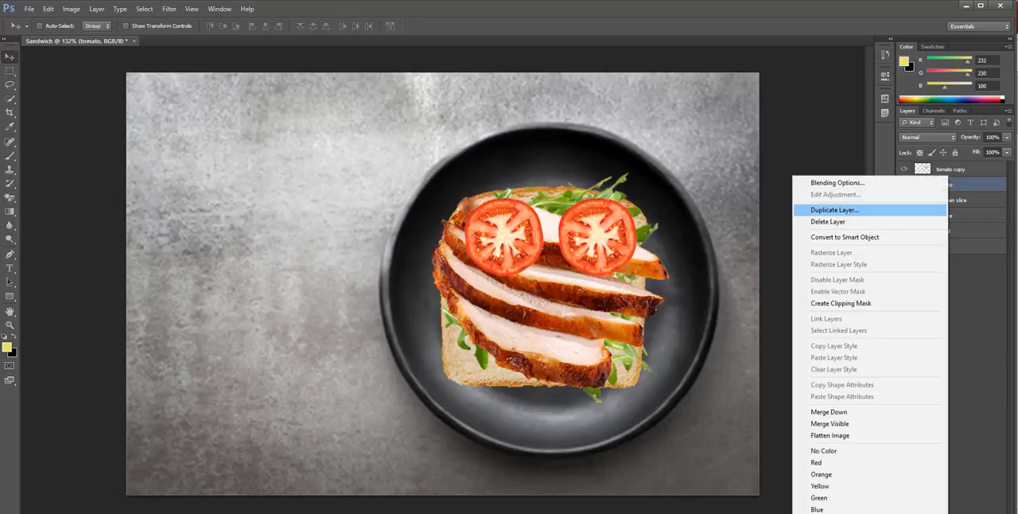
pyautogui.press('Escape')
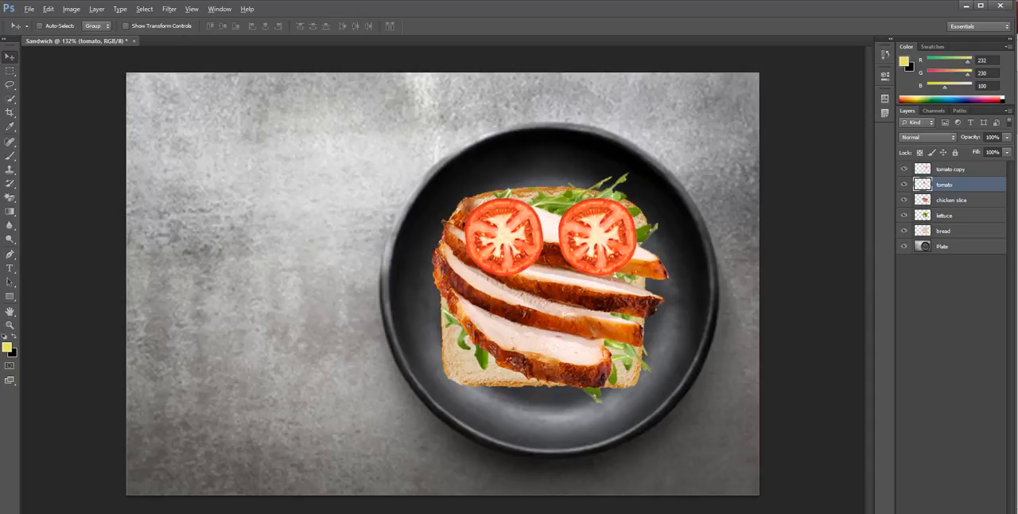
pyautogui.keyDown('alt'); pyautogui.moveTo(587, 236); pyautogui.dragTo(640, 314); pyautogui.keyUp('alt')
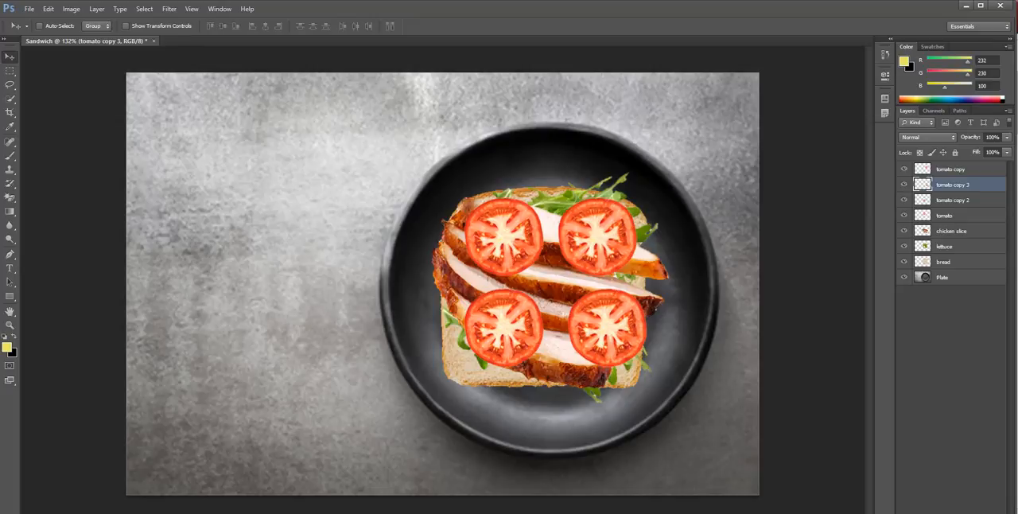
# Reposition the two right-hand tomato slices so they line up vertically beside the left-hand pair
pyautogui.moveTo(509, 286); pyautogui.dragTo(487, 290)
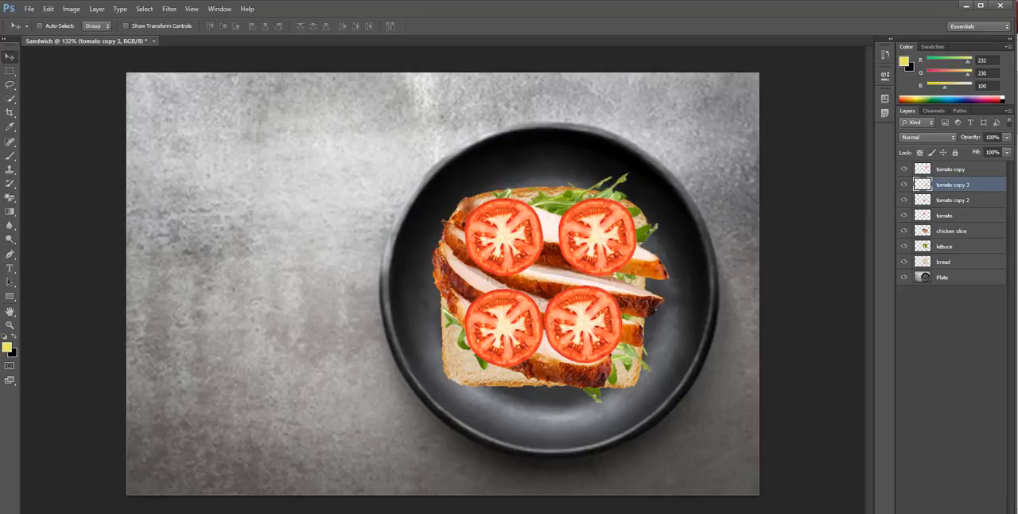
pyautogui.click(950, 169)
pyautogui.moveTo(525, 327)
pyautogui.mouseDown()
pyautogui.moveTo(536, 303)
pyautogui.moveTo(509, 335)
pyautogui.moveTo(521, 328)
pyautogui.mouseUp()
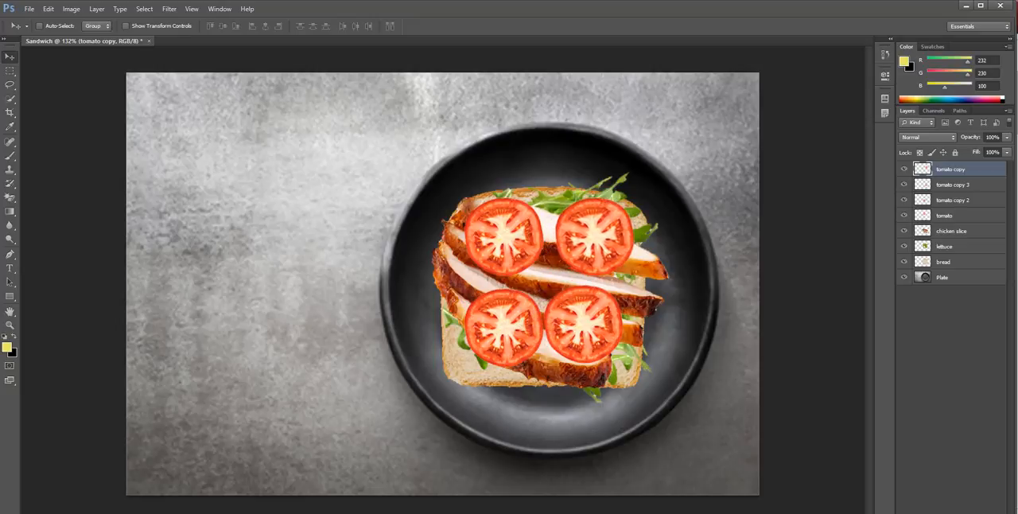
pyautogui.click(952, 185)
pyautogui.moveTo(503, 248)
pyautogui.mouseDown()
pyautogui.moveTo(511, 291)
pyautogui.moveTo(515, 252)
pyautogui.mouseUp()
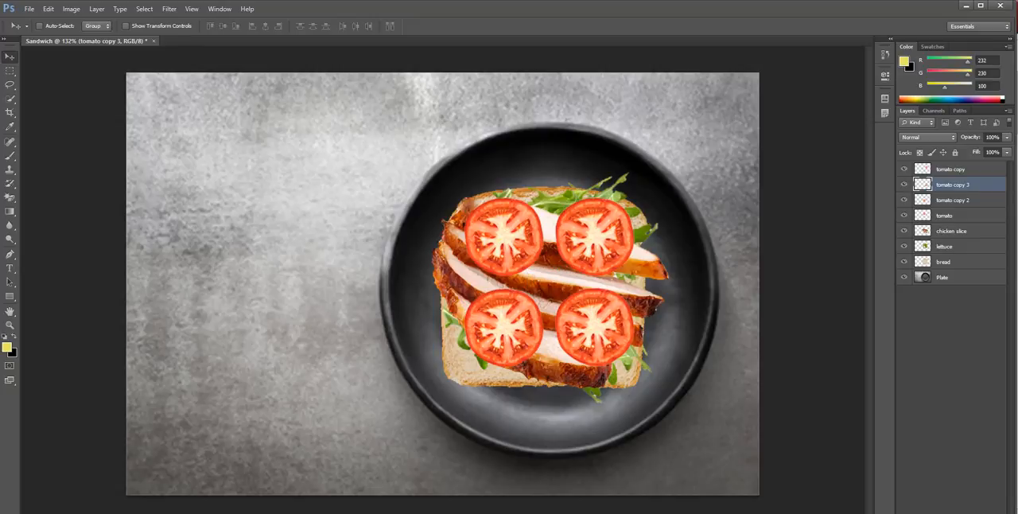
# Scale all four tomato layers together to about 108% and move them to cover the bread
pyautogui.click(952, 216)
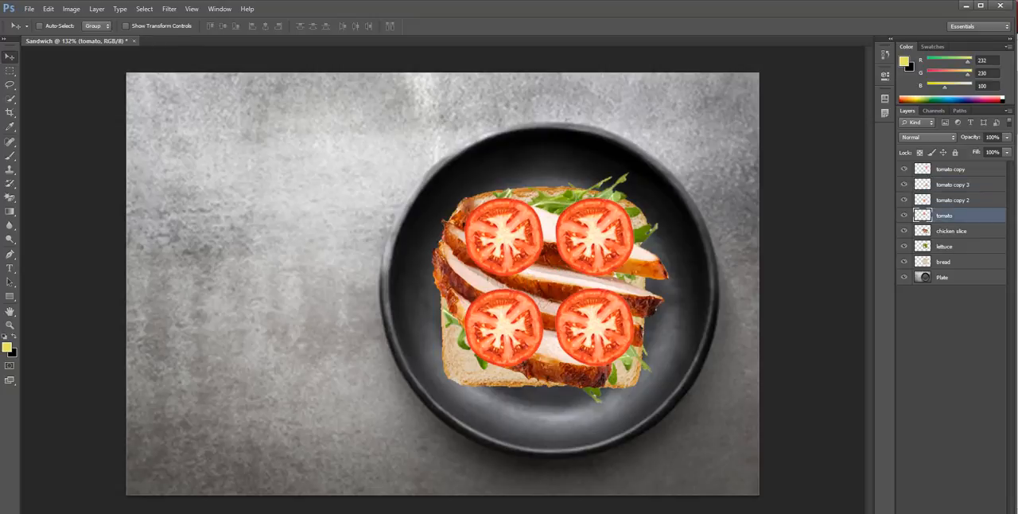
pyautogui.keyDown('ctrl'); pyautogui.click(951, 201); pyautogui.keyUp('ctrl')
pyautogui.keyDown('ctrl'); pyautogui.click(951, 184); pyautogui.keyUp('ctrl')
pyautogui.keyDown('ctrl'); pyautogui.click(952, 169); pyautogui.keyUp('ctrl')
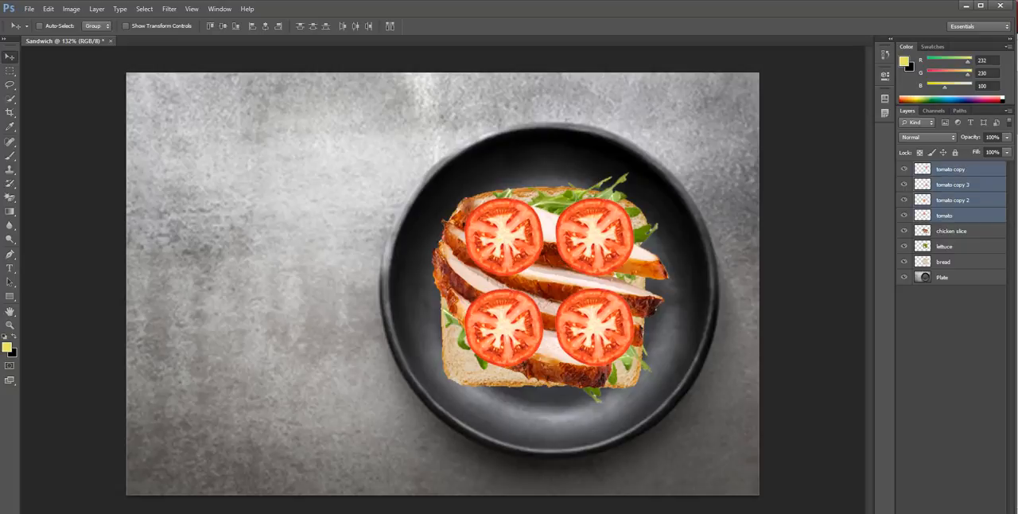
pyautogui.hotkey('ctrl', 't')
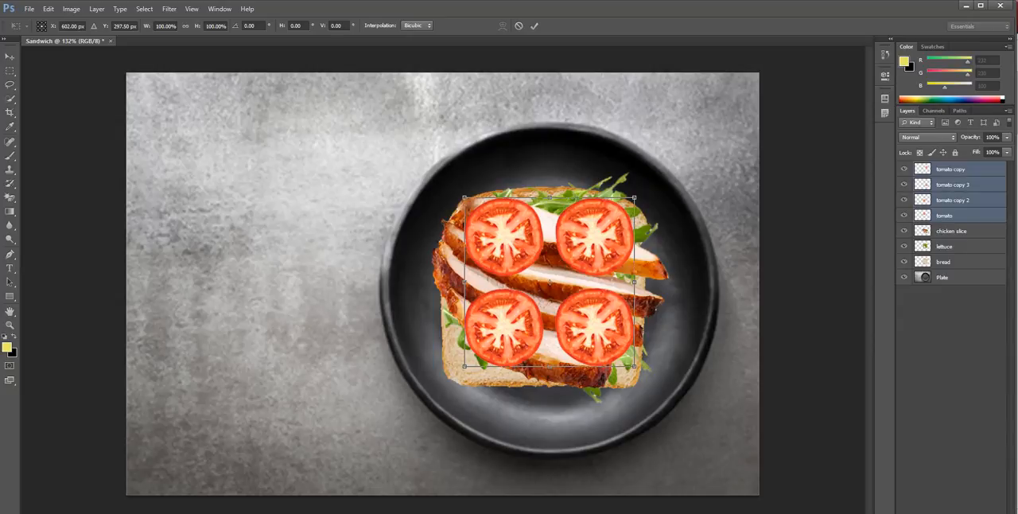
pyautogui.moveTo(633, 197); pyautogui.dragTo(647, 184)
pyautogui.moveTo(596, 215); pyautogui.dragTo(585, 234)
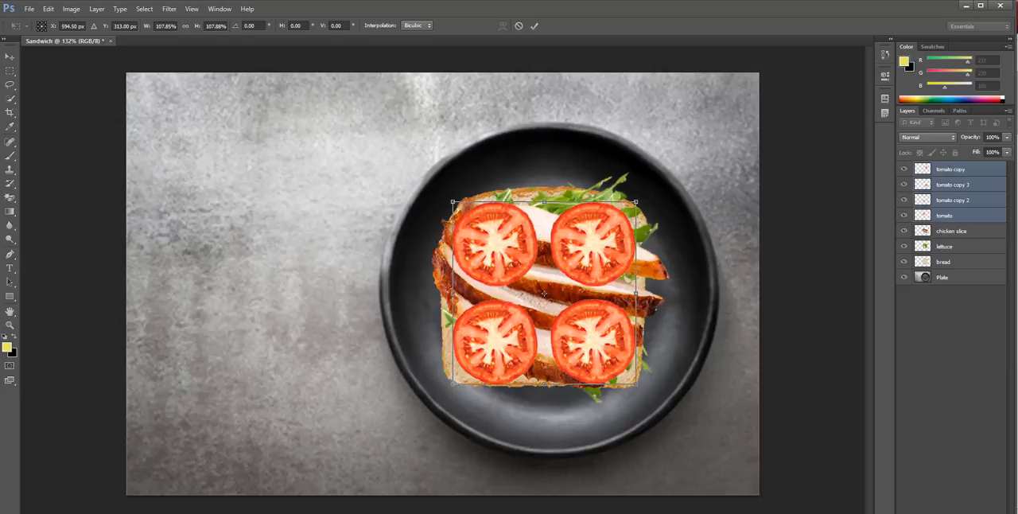
pyautogui.press('Return')
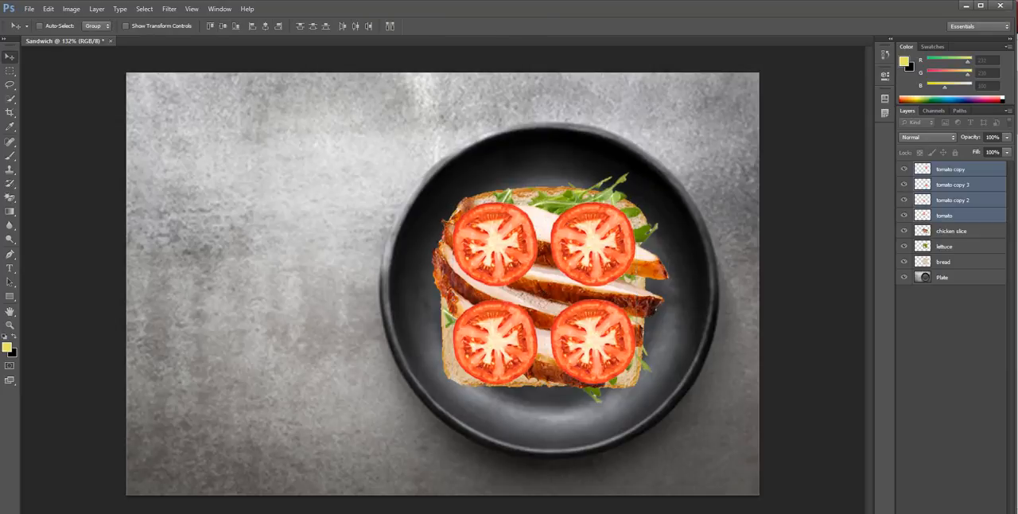
# Tighten the tomato arrangement by moving the upper-left slice right and down, the lower-left right and up, and the lower-right up
pyautogui.moveTo(595, 319); pyautogui.dragTo(601, 327)
pyautogui.click(952, 200)
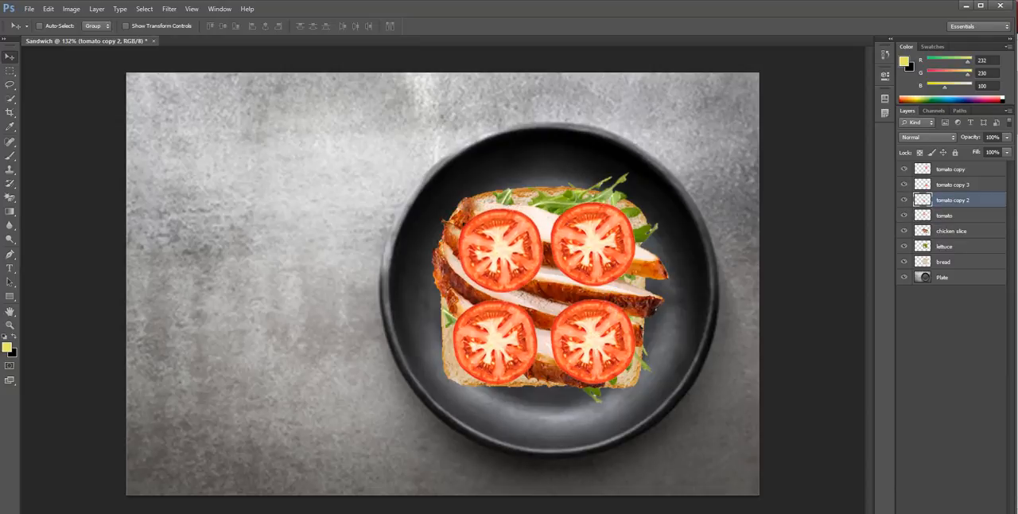
pyautogui.moveTo(516, 330); pyautogui.dragTo(522, 324)
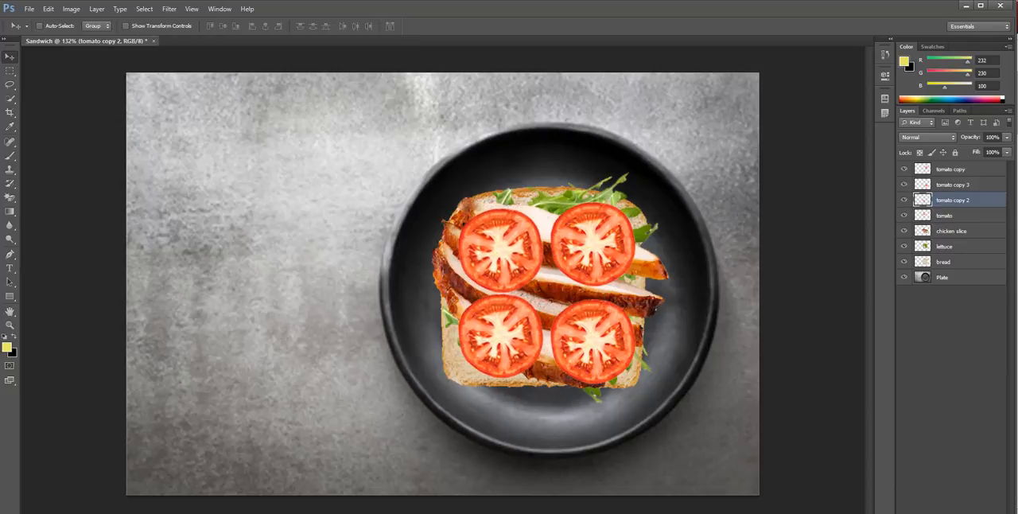
pyautogui.click(952, 185)
pyautogui.moveTo(602, 273); pyautogui.dragTo(602, 262)
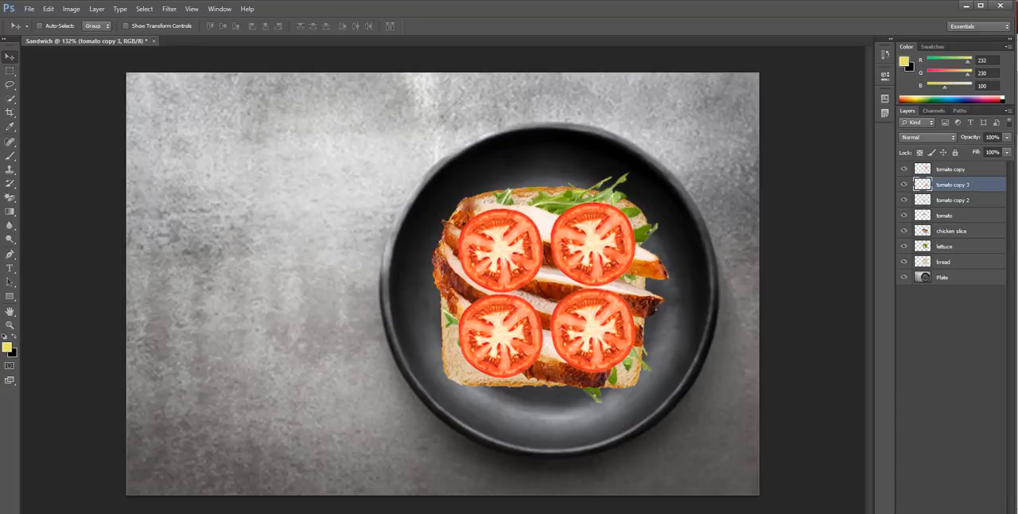
# Merge the four tomato layers into one and move the merged slices slightly up and right over the sandwich
pyautogui.click(944, 215)
pyautogui.keyDown('ctrl'); pyautogui.click(952, 200); pyautogui.keyUp('ctrl')
pyautogui.keyDown('ctrl'); pyautogui.click(953, 184); pyautogui.keyUp('ctrl')
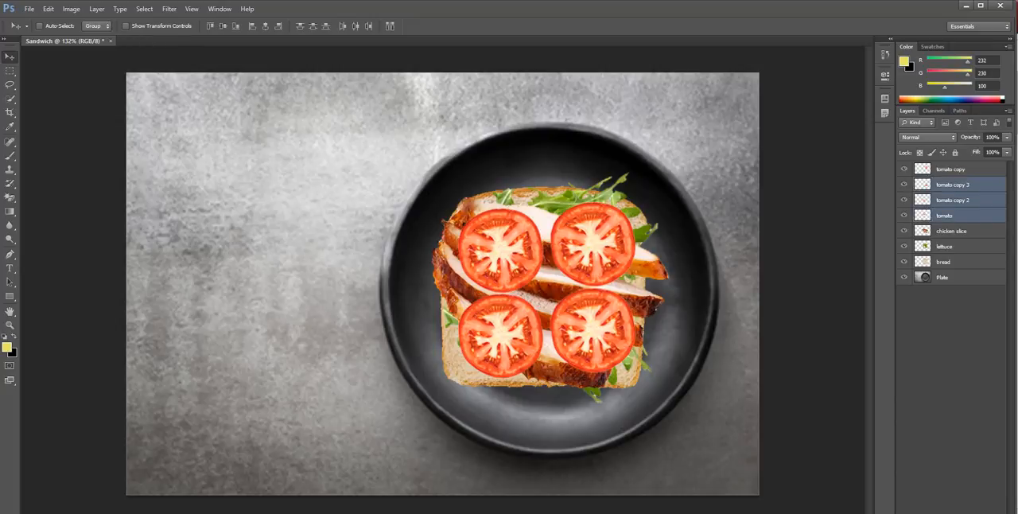
pyautogui.keyDown('ctrl'); pyautogui.click(951, 170); pyautogui.keyUp('ctrl')
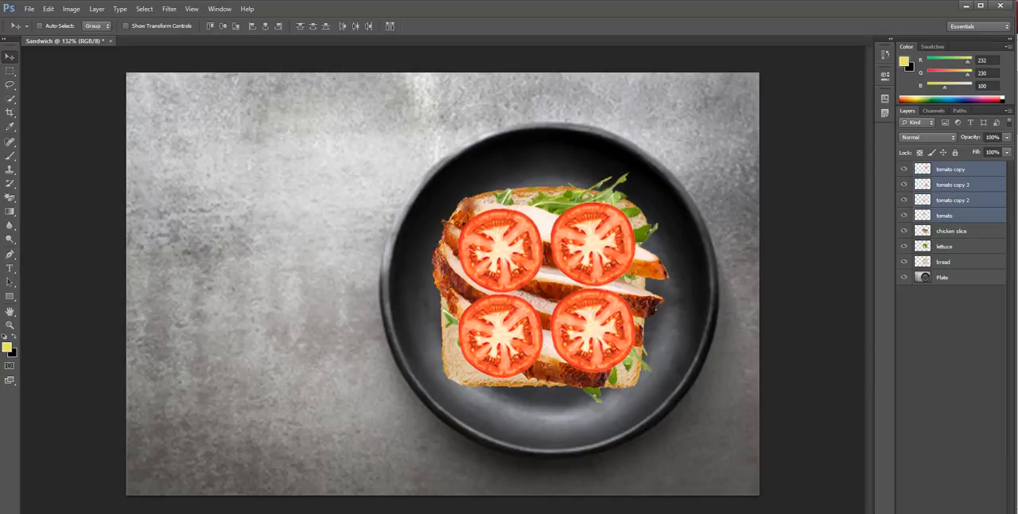
pyautogui.rightClick(946, 174)
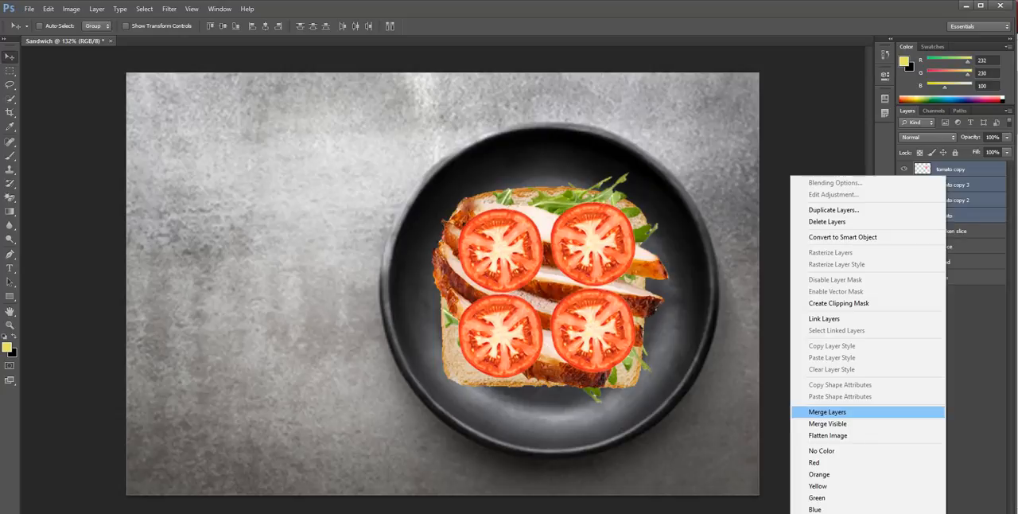
pyautogui.click(827, 412)
pyautogui.moveTo(558, 229); pyautogui.dragTo(613, 231)
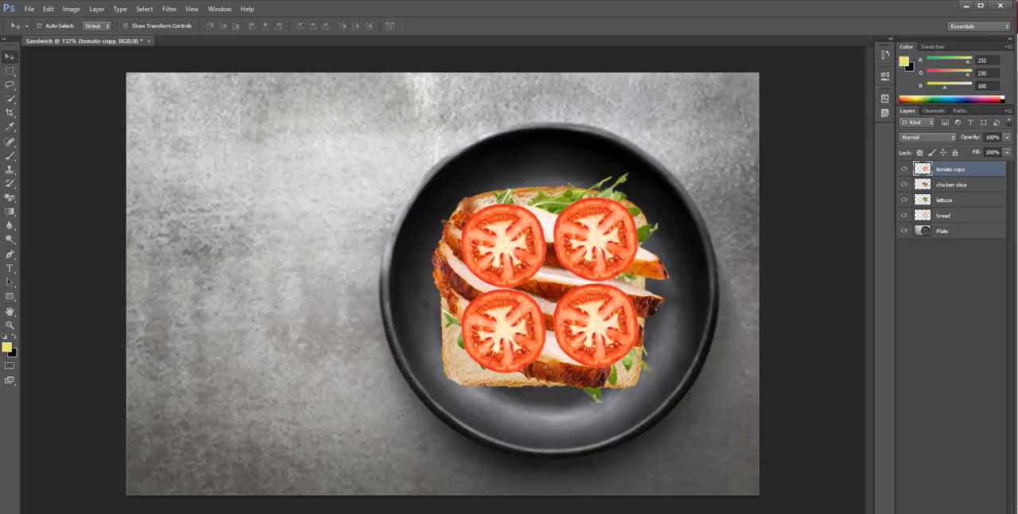
# Set the foreground colour to the pale yellow f4f3bd
pyautogui.click(8, 347)
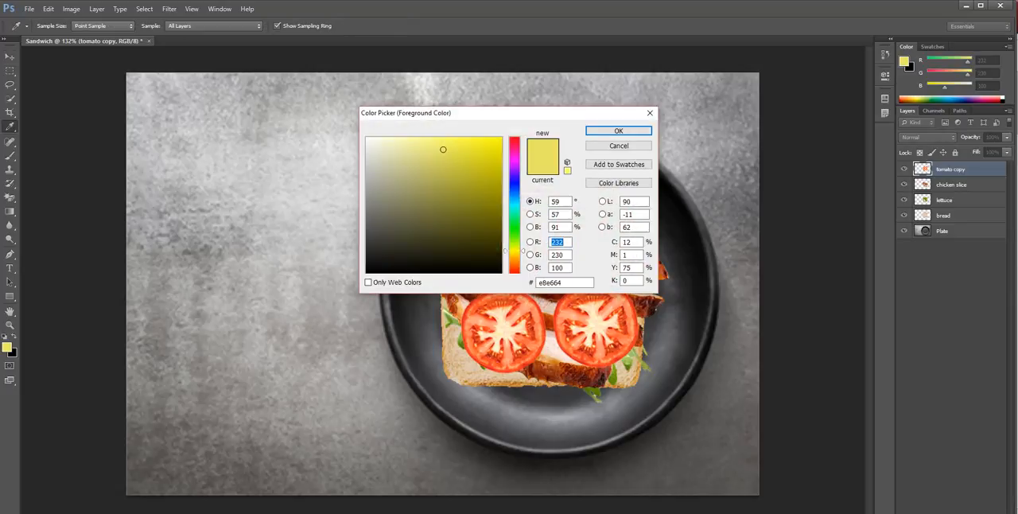
pyautogui.click(410, 148)
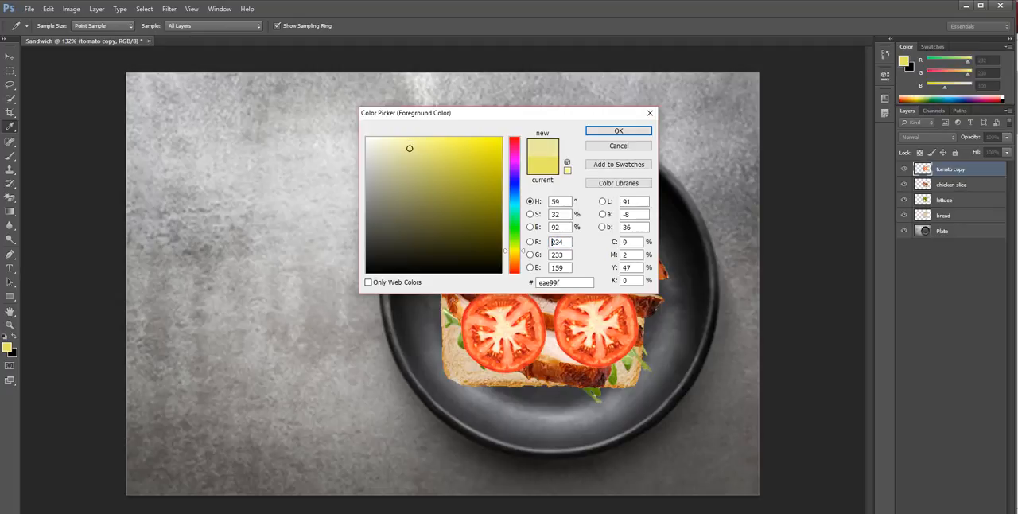
pyautogui.moveTo(410, 148); pyautogui.dragTo(396, 143)
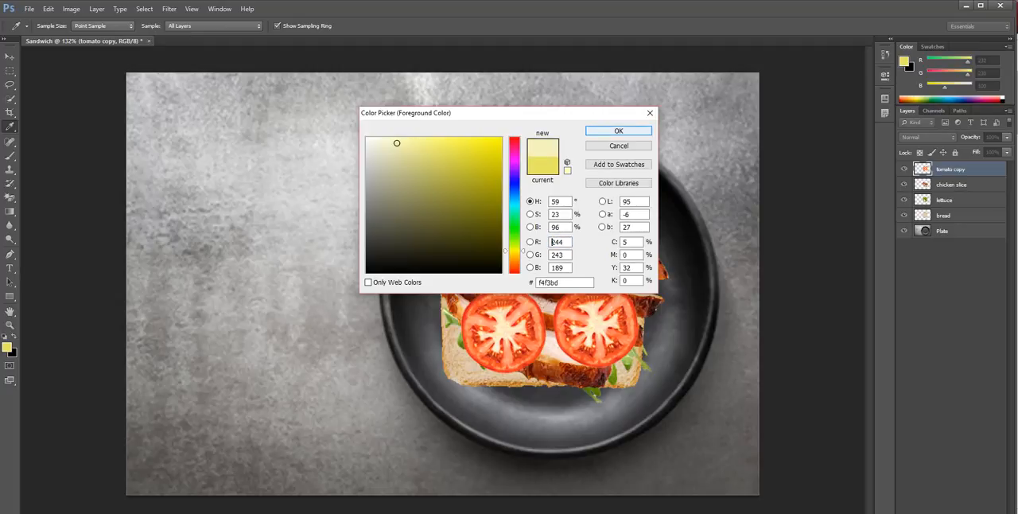
pyautogui.press('Return')
# Switch to the Brush tool and check its 29 px size and 100% hardness
pyautogui.press('v')
pyautogui.press('b')
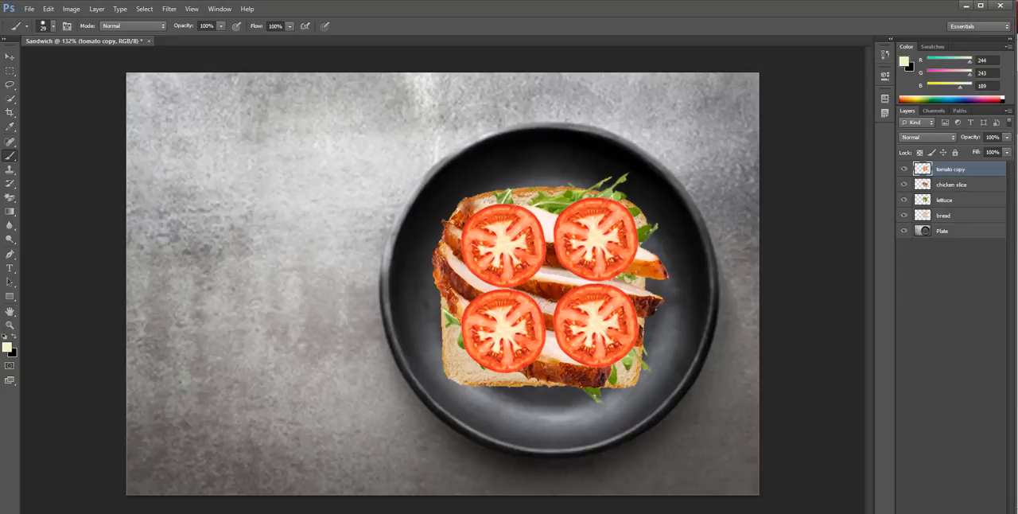
pyautogui.click(53, 26)
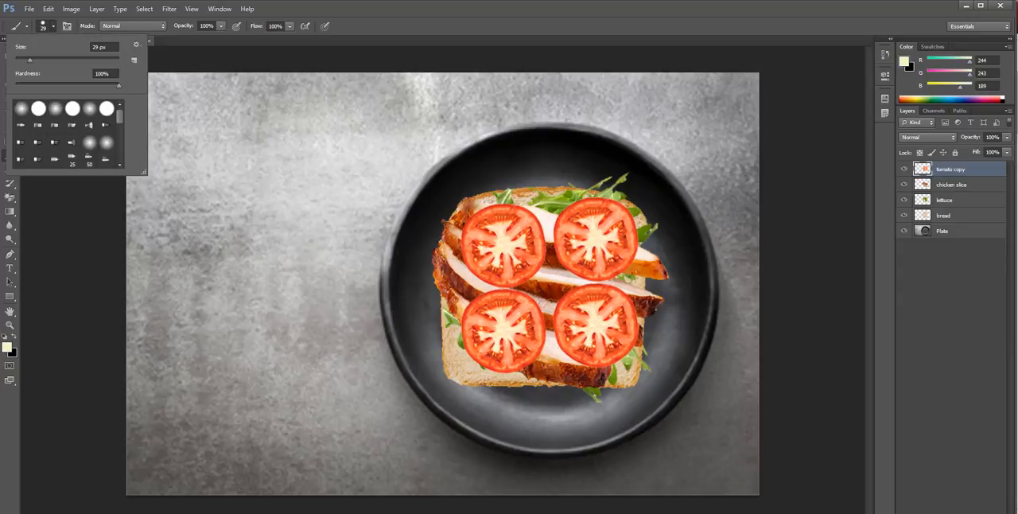
pyautogui.click(53, 26)
# Try a pale yellow dab and a long zigzag stroke directly on the tomato layer, undoing each one
pyautogui.click(607, 227)
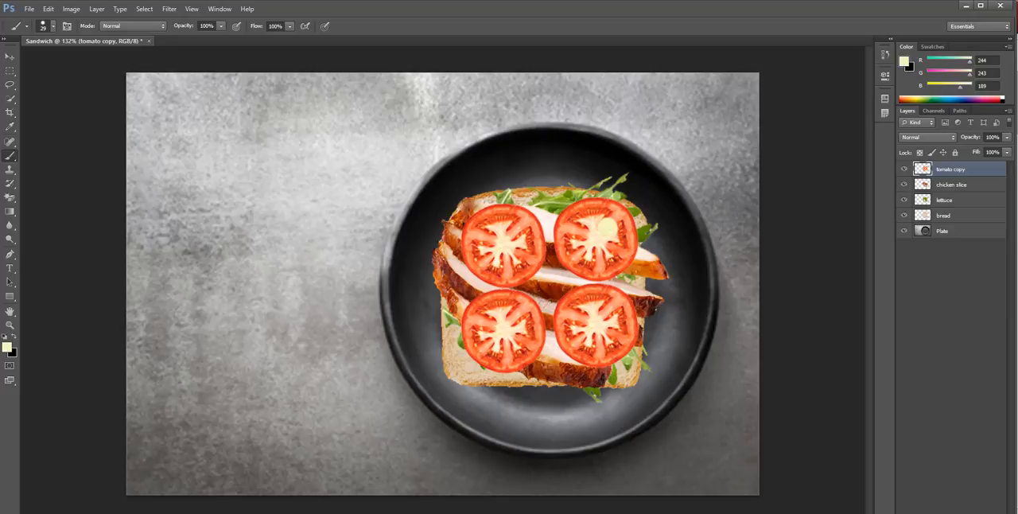
pyautogui.hotkey('ctrl', 'z')
pyautogui.moveTo(532, 210)
pyautogui.mouseDown()
pyautogui.moveTo(572, 228)
pyautogui.moveTo(341, 301)
pyautogui.moveTo(559, 329)
pyautogui.moveTo(404, 393)
pyautogui.mouseUp()
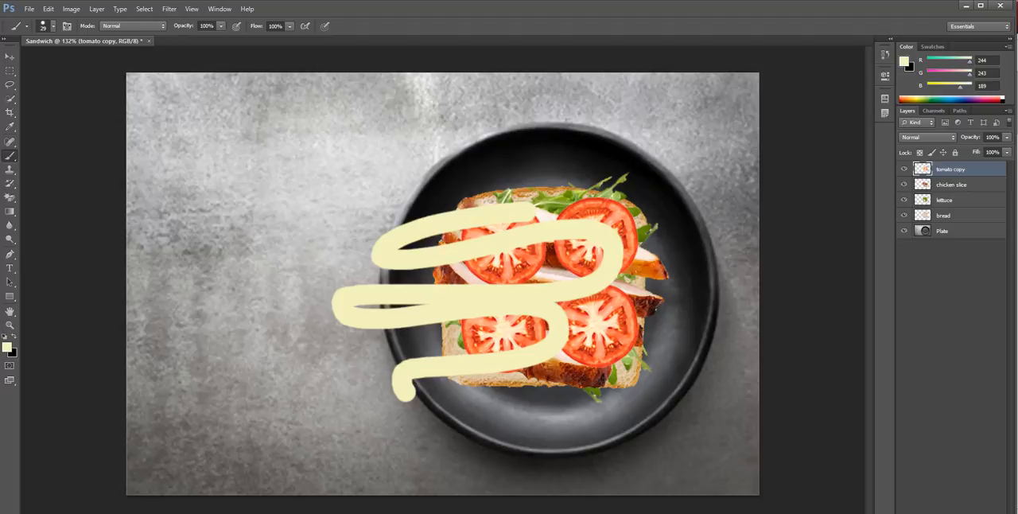
pyautogui.hotkey('ctrl', 'z')
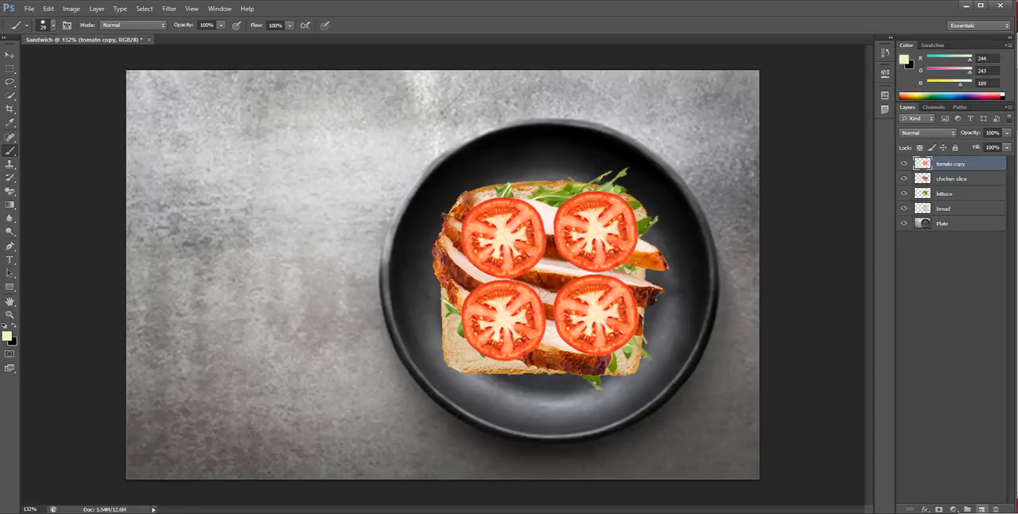
# Add a new layer above the tomato layer and name it Mayo
pyautogui.click(981, 509)
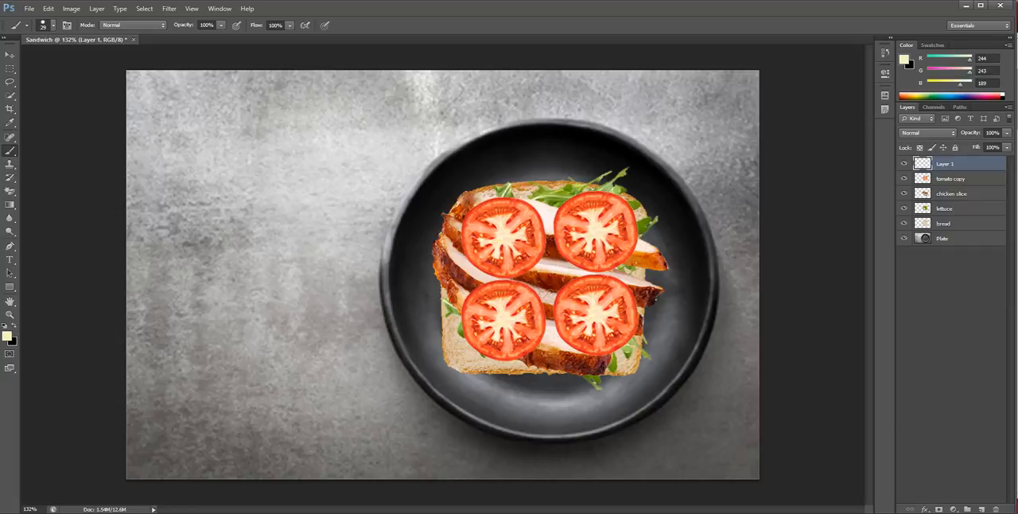
pyautogui.doubleClick(944, 163)
pyautogui.write('Mayo')
pyautogui.press('Return')
# Try a pale yellow squiggle on the Mayo layer, toggle the Mayo and Plate layers' visibility to compare, and undo the stroke
pyautogui.moveTo(612, 215)
pyautogui.mouseDown()
pyautogui.moveTo(495, 228)
pyautogui.moveTo(572, 252)
pyautogui.moveTo(595, 304)
pyautogui.moveTo(485, 288)
pyautogui.moveTo(473, 330)
pyautogui.moveTo(595, 330)
pyautogui.moveTo(605, 354)
pyautogui.mouseUp()
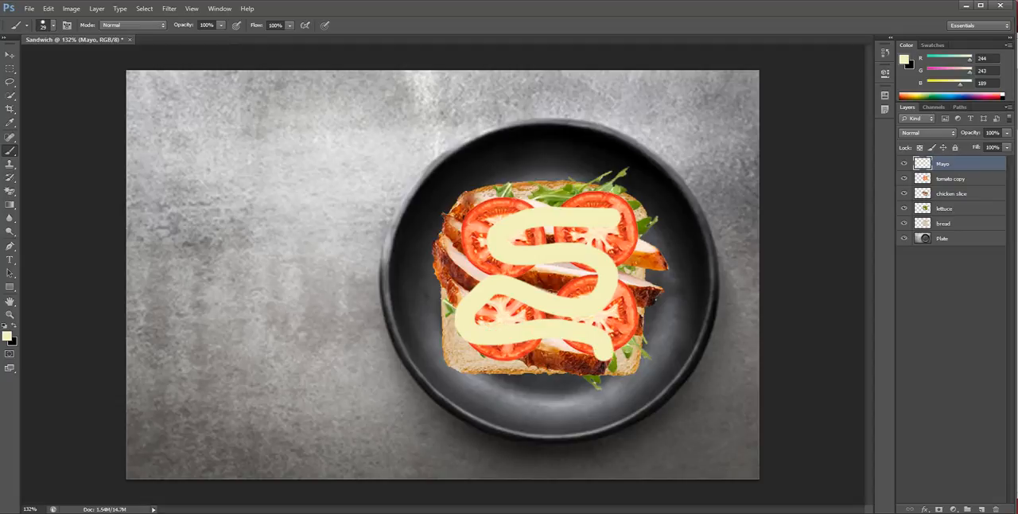
pyautogui.click(903, 163)
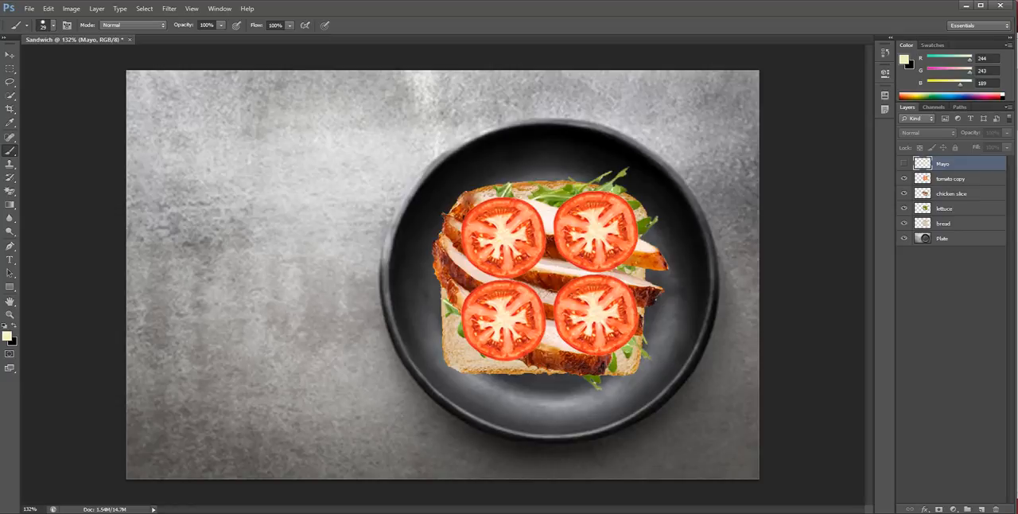
pyautogui.click(904, 163)
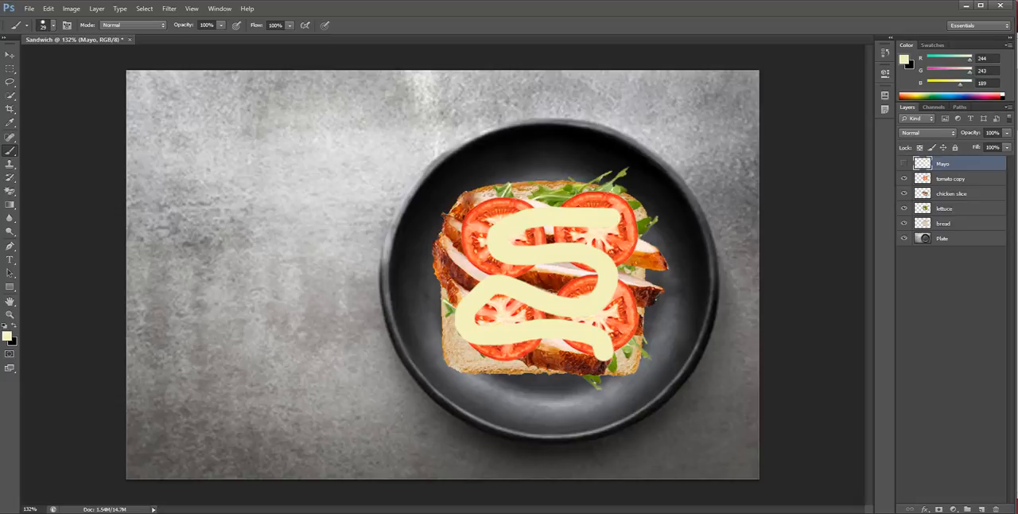
pyautogui.click(903, 163)
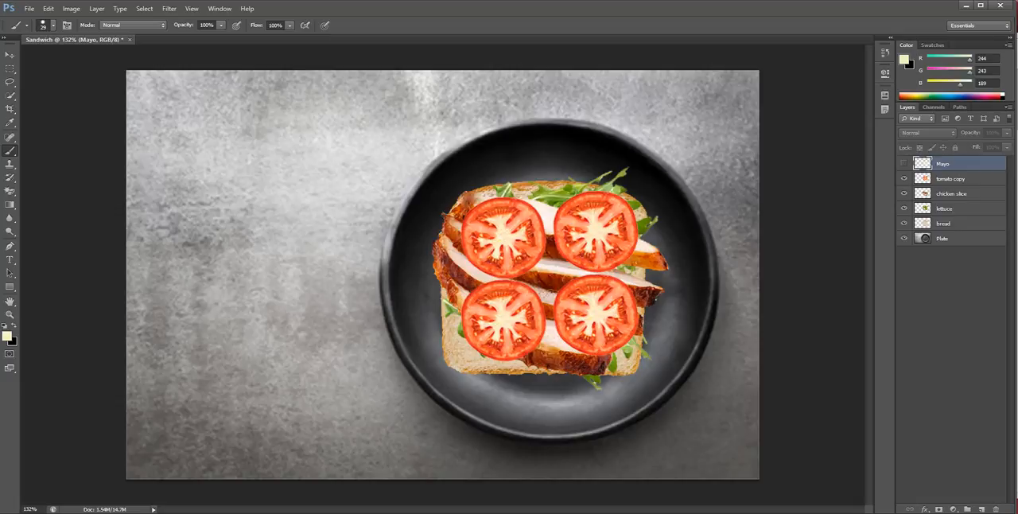
pyautogui.click(904, 237)
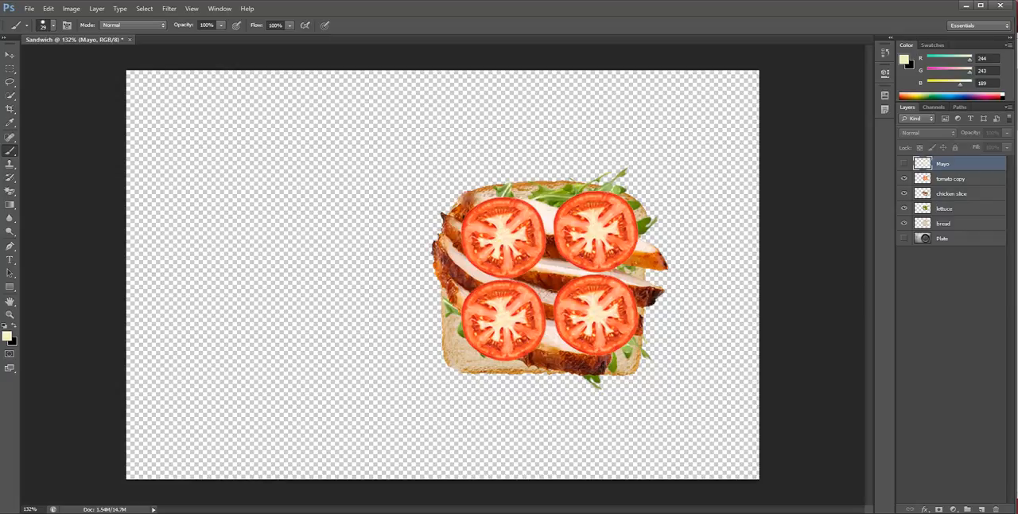
pyautogui.click(904, 238)
pyautogui.click(904, 163)
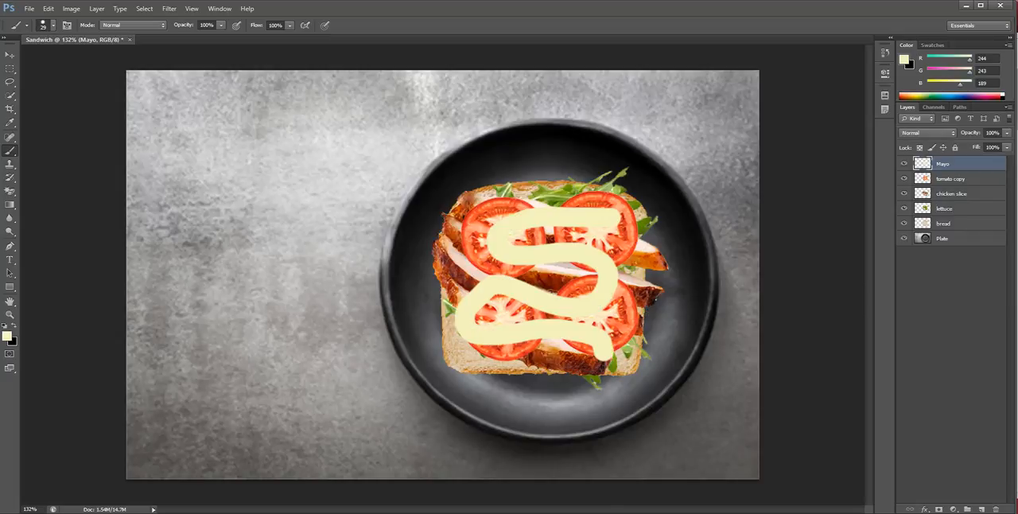
pyautogui.hotkey('ctrl', 'z')
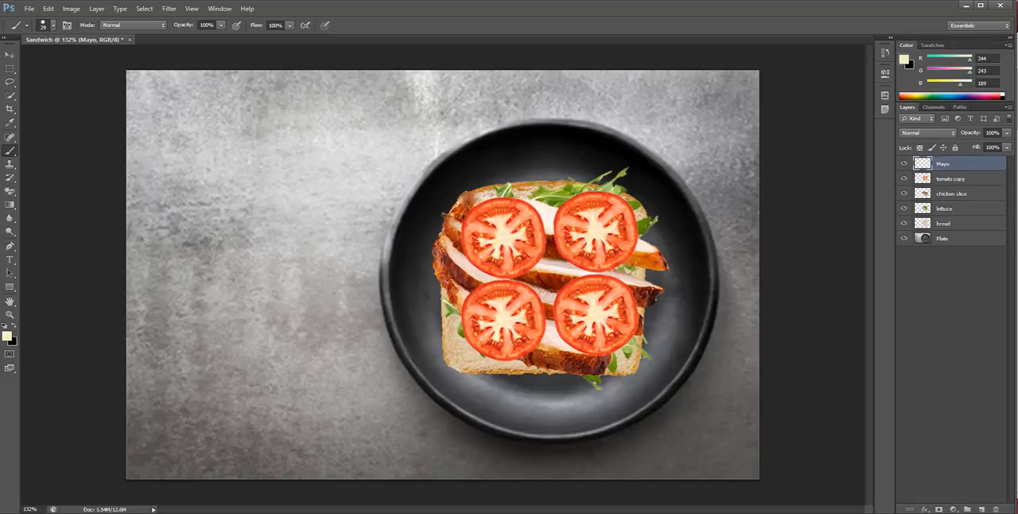
# Paint a pale yellow serpentine line across the whole sandwich on the Mayo layer and give the layer a Bevel & Emboss effect
pyautogui.moveTo(609, 205)
pyautogui.mouseDown()
pyautogui.moveTo(522, 205)
pyautogui.moveTo(466, 229)
pyautogui.moveTo(539, 243)
pyautogui.moveTo(593, 273)
pyautogui.moveTo(467, 277)
pyautogui.moveTo(532, 315)
pyautogui.moveTo(618, 308)
pyautogui.moveTo(617, 346)
pyautogui.moveTo(475, 356)
pyautogui.mouseUp()
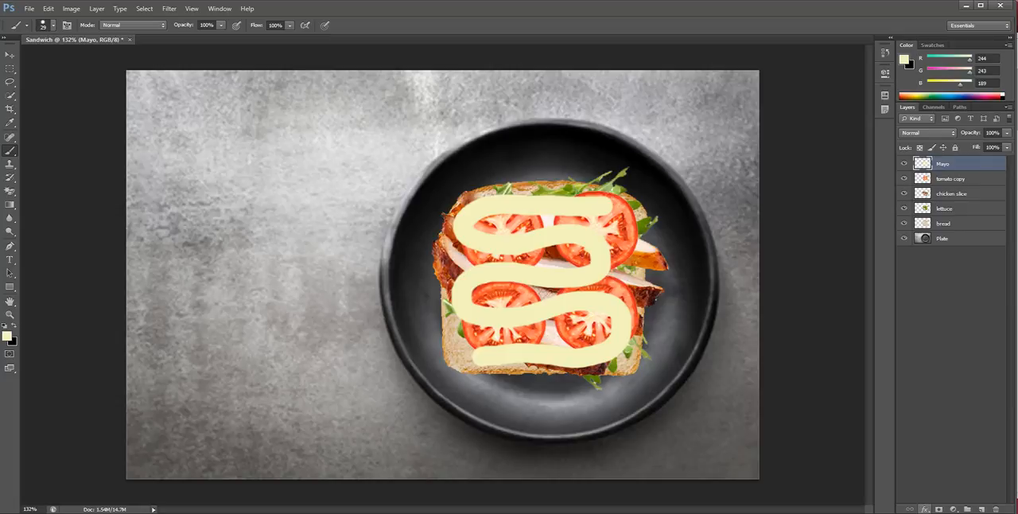
pyautogui.click(925, 508)
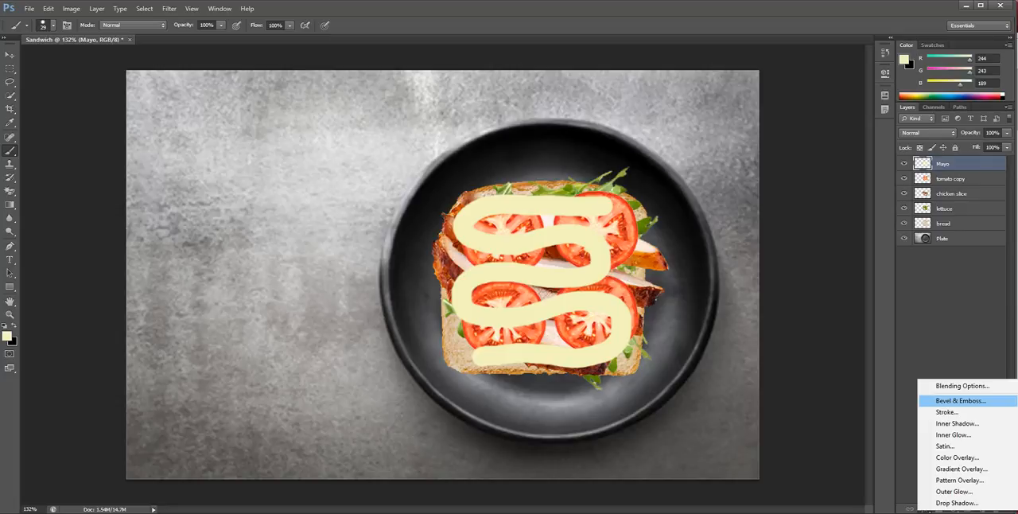
pyautogui.click(958, 400)
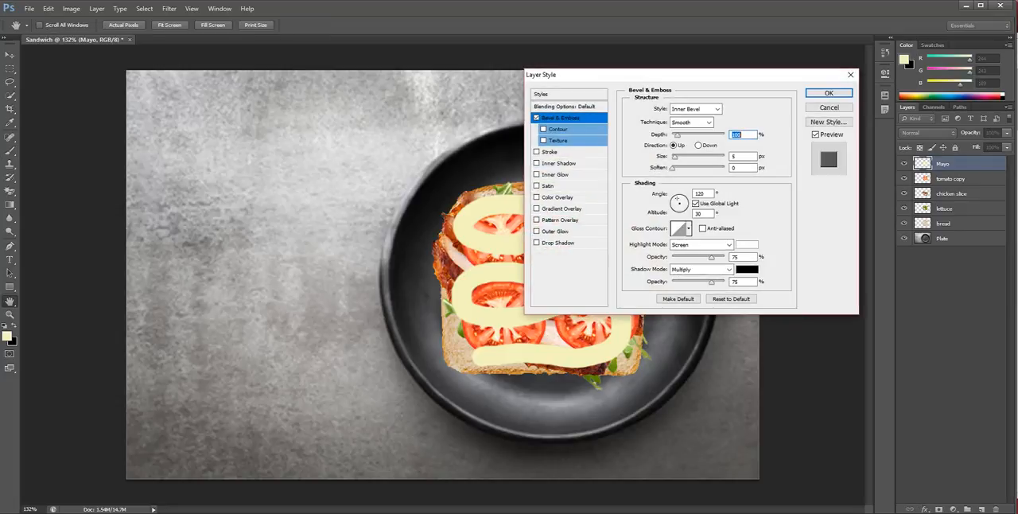
pyautogui.moveTo(604, 74); pyautogui.dragTo(158, 90)
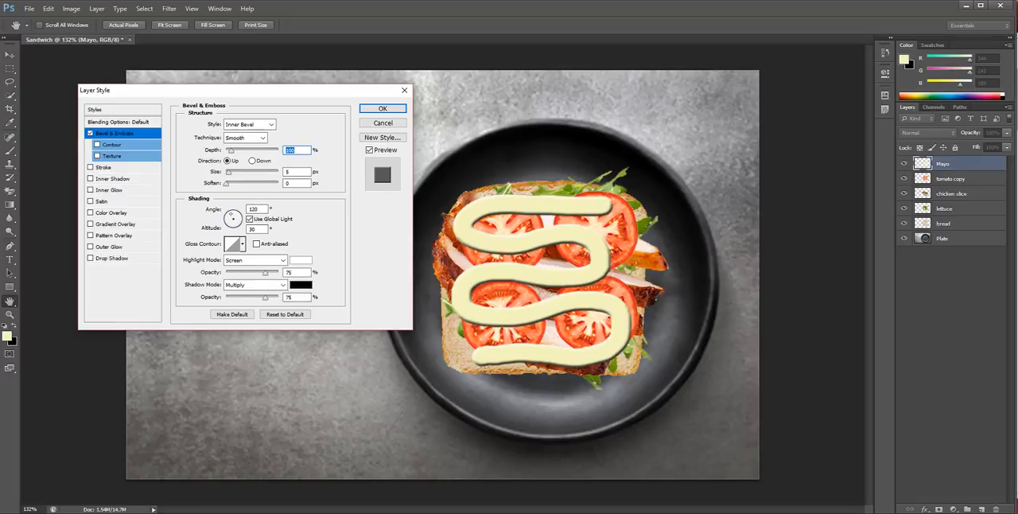
pyautogui.click(90, 133)
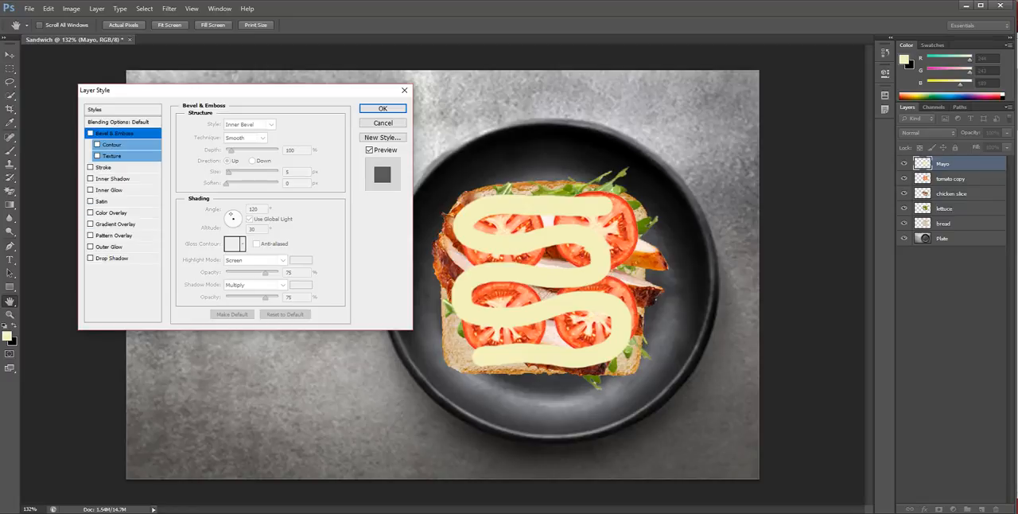
pyautogui.click(90, 132)
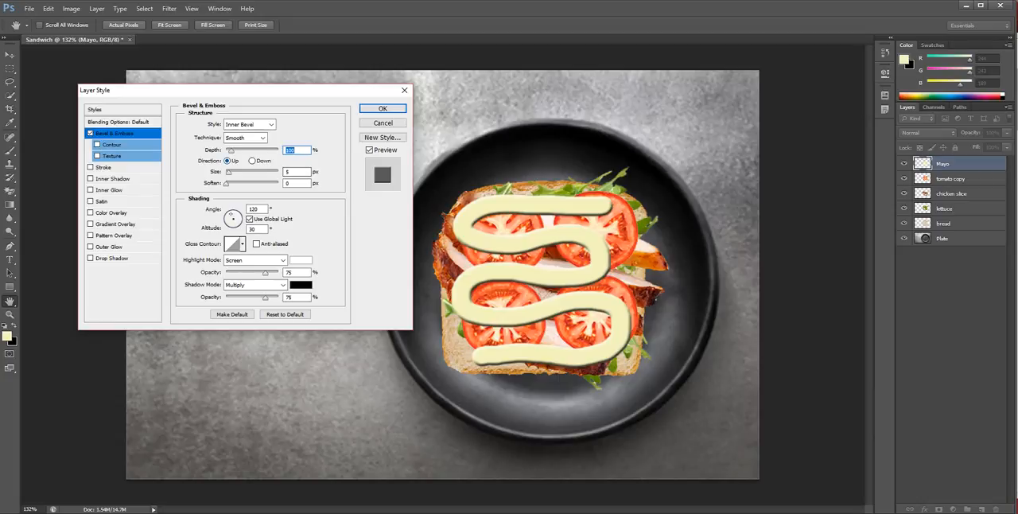
# Set the bevel's depth to 164%, size to 27 px, soften to 7 px and shadow opacity to 64%
pyautogui.moveTo(231, 151); pyautogui.dragTo(234, 150)
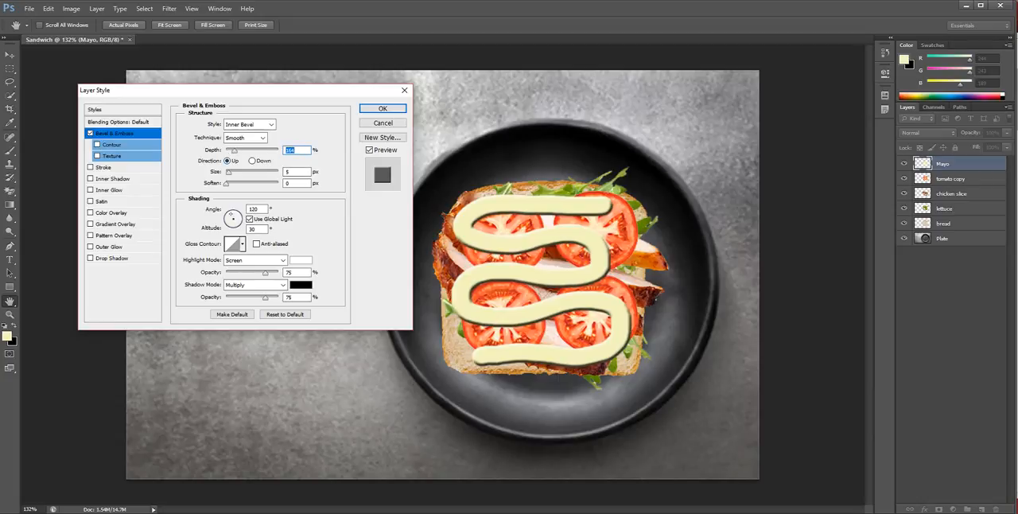
pyautogui.moveTo(228, 173); pyautogui.dragTo(234, 173)
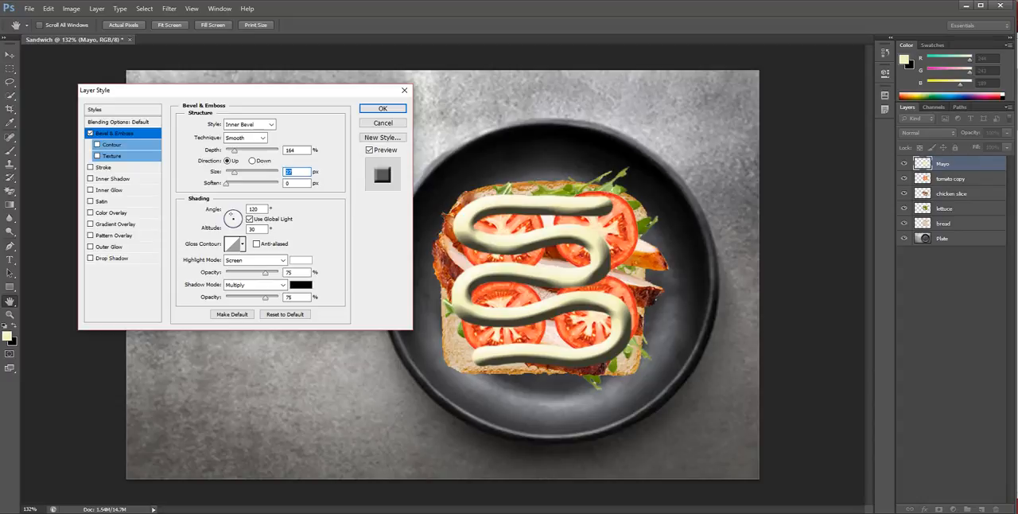
pyautogui.moveTo(225, 183); pyautogui.dragTo(252, 183)
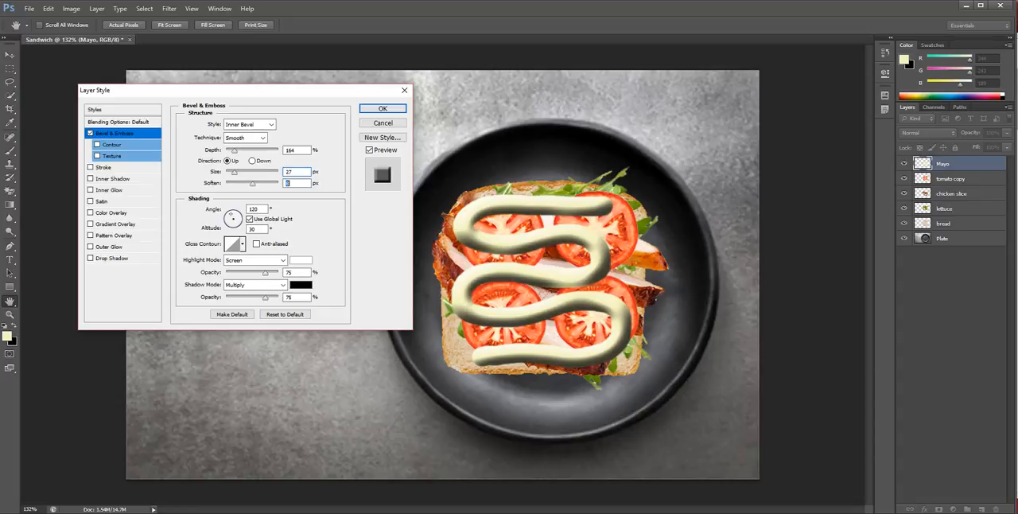
pyautogui.moveTo(265, 296); pyautogui.dragTo(260, 296)
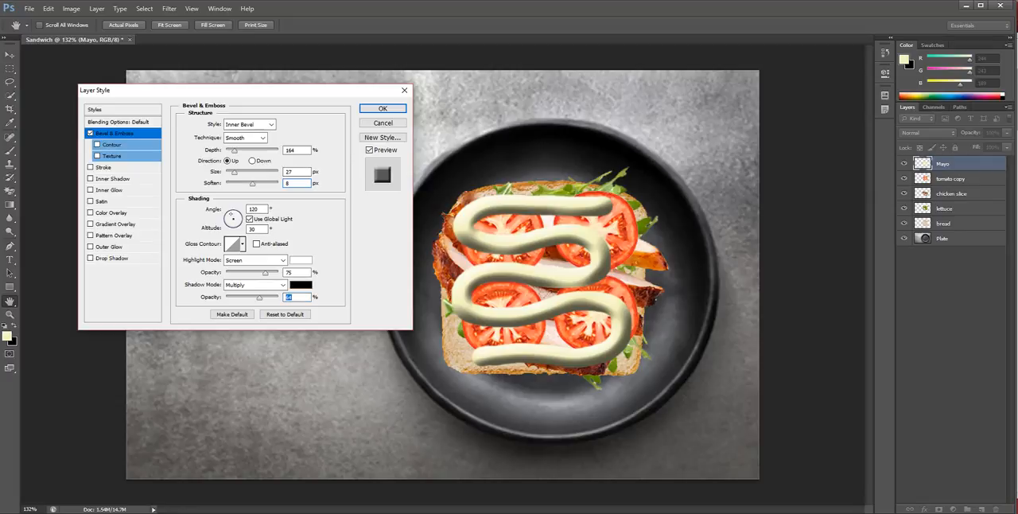
pyautogui.moveTo(253, 184); pyautogui.dragTo(249, 184)
# Try the Chisel Hard and Chisel Soft techniques for the bevel, returning to Smooth
pyautogui.click(263, 137)
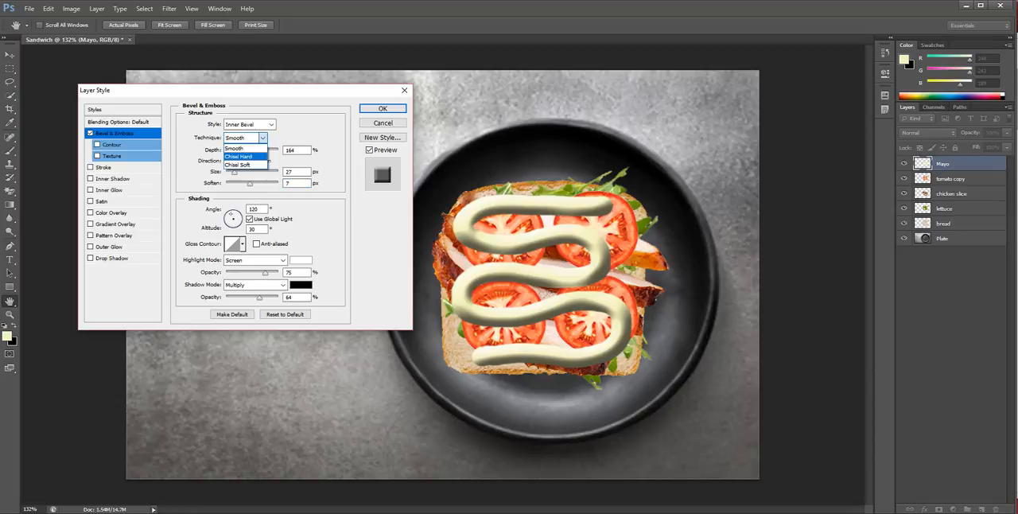
pyautogui.click(238, 156)
pyautogui.click(263, 137)
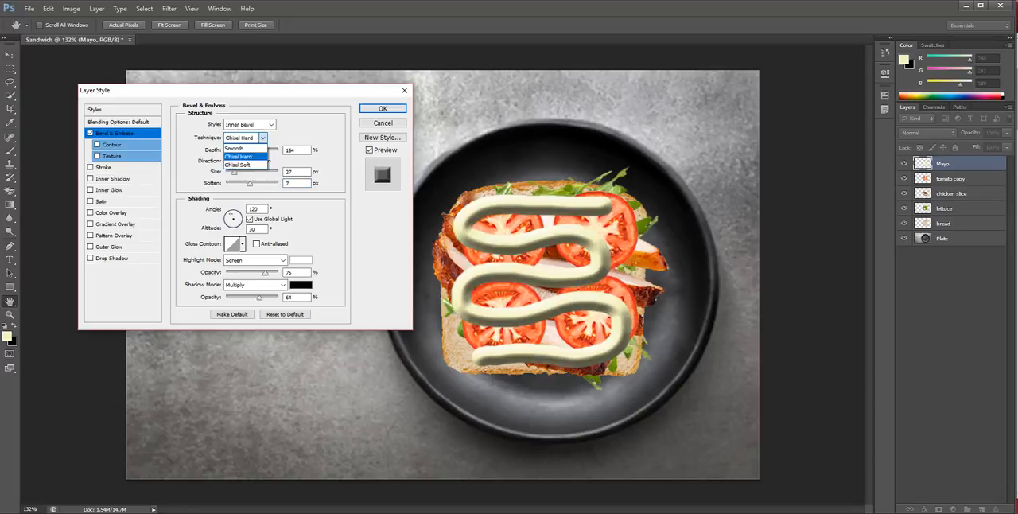
pyautogui.click(238, 165)
pyautogui.click(263, 138)
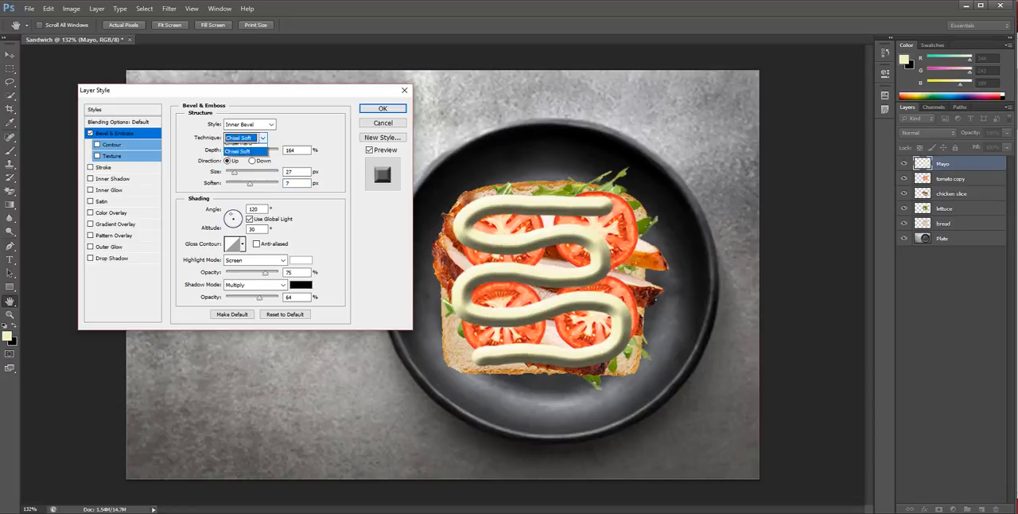
pyautogui.click(238, 146)
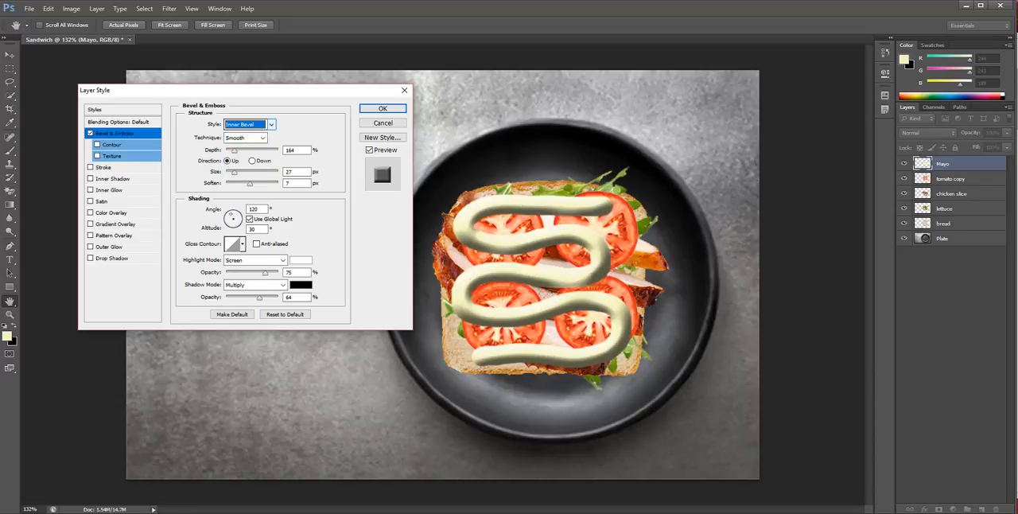
# Try the Outer Bevel, Emboss, Pillow Emboss and Stroke Emboss styles on the mayo line
pyautogui.click(271, 124)
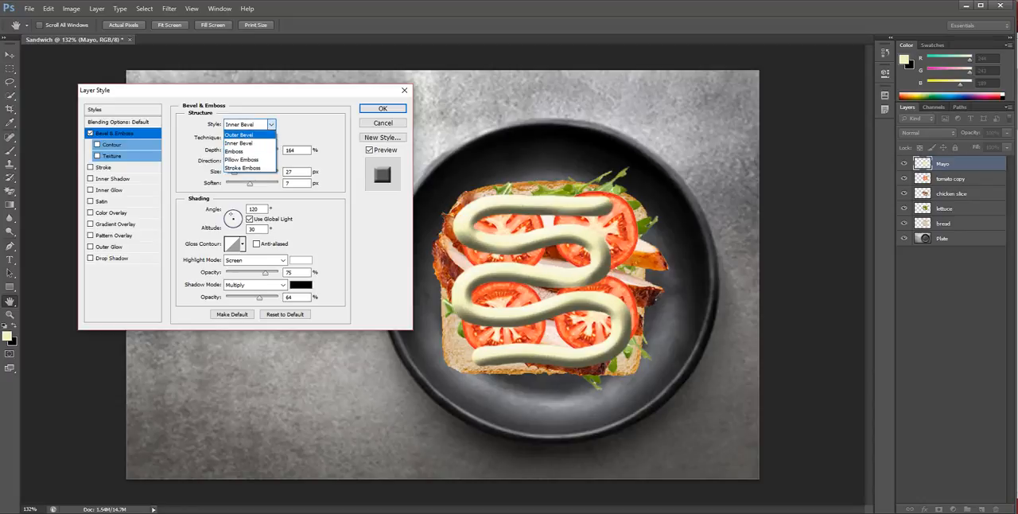
pyautogui.click(239, 135)
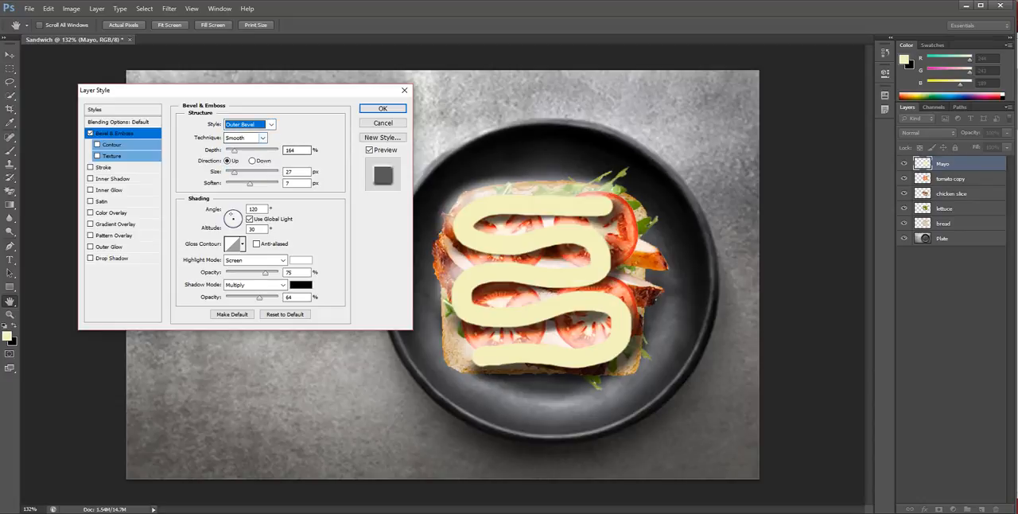
pyautogui.click(270, 124)
pyautogui.click(236, 145)
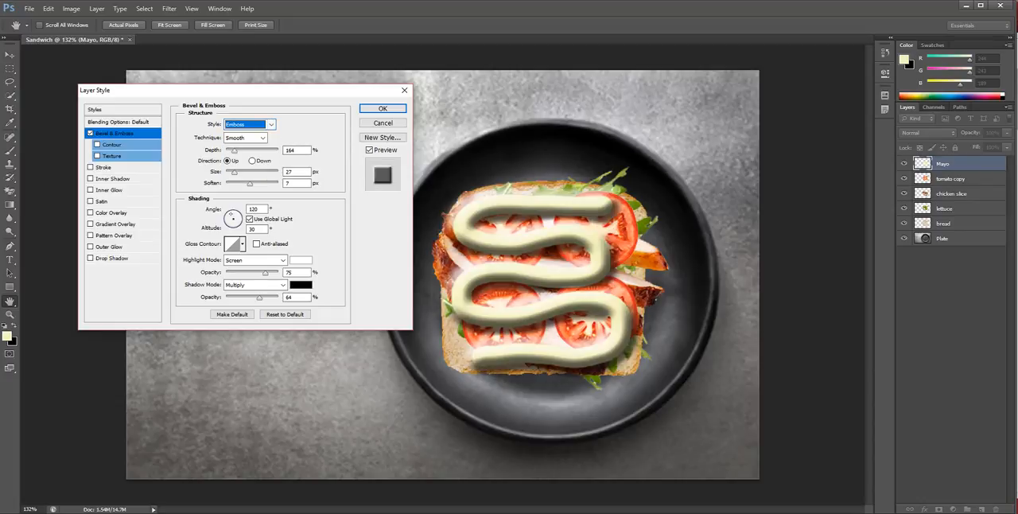
pyautogui.click(271, 124)
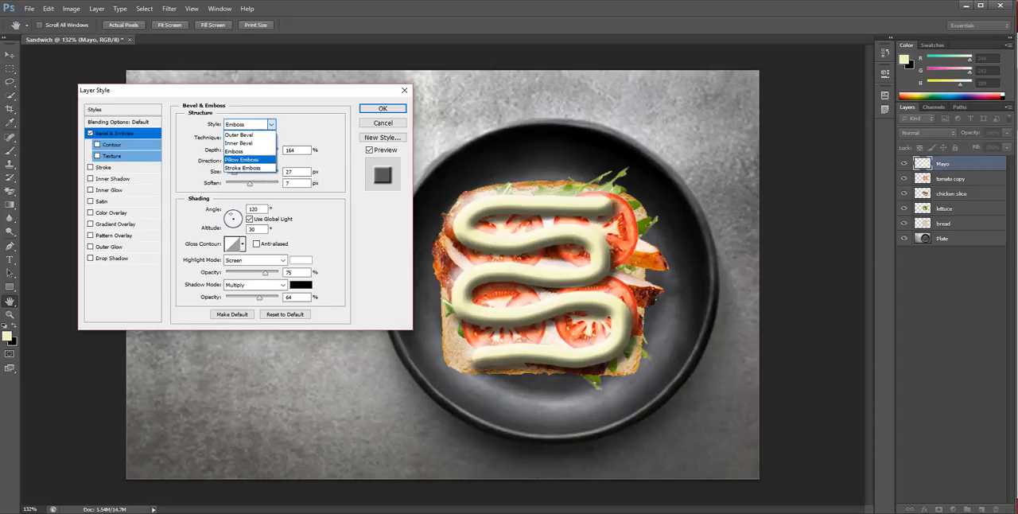
pyautogui.click(241, 159)
pyautogui.click(270, 124)
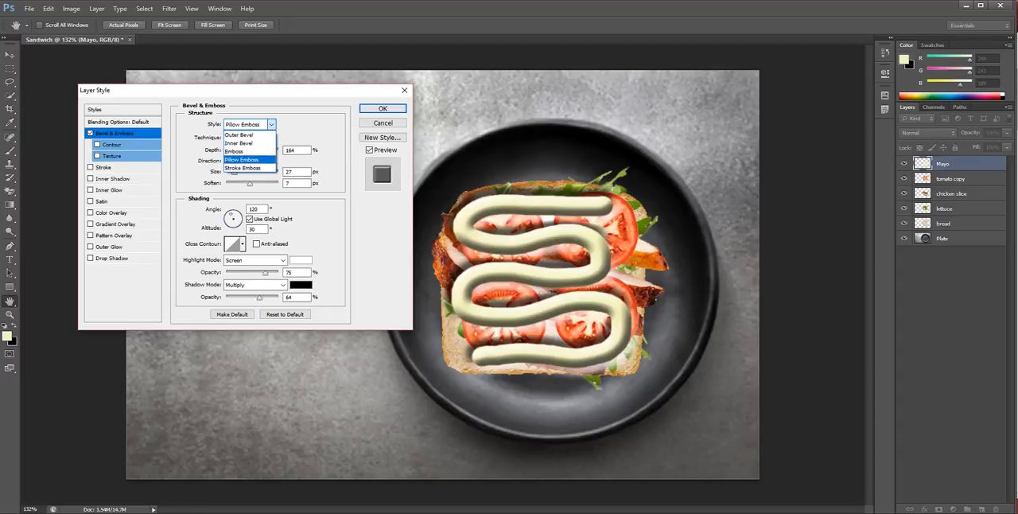
pyautogui.click(242, 168)
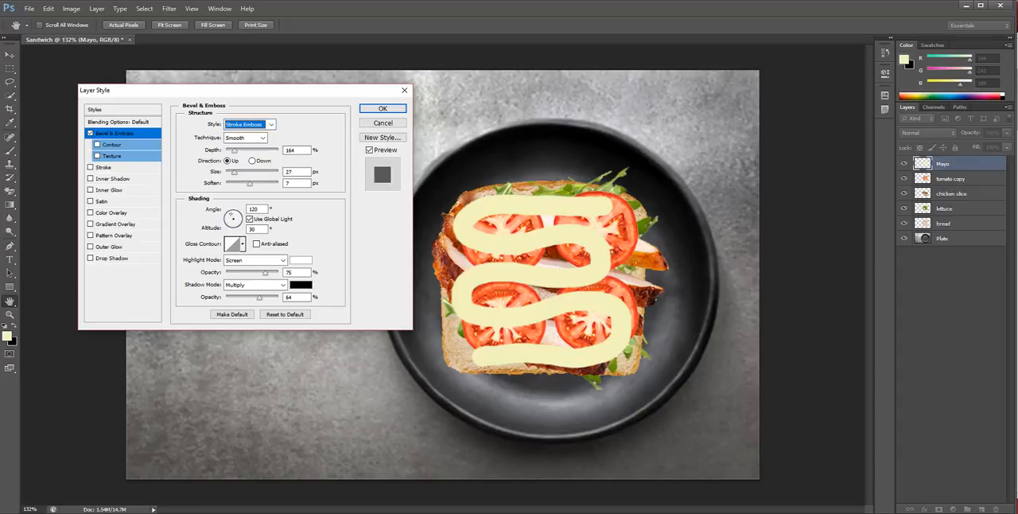
# Set the bevel style to Inner Bevel and apply the effect to the Mayo layer
pyautogui.click(270, 124)
pyautogui.click(241, 142)
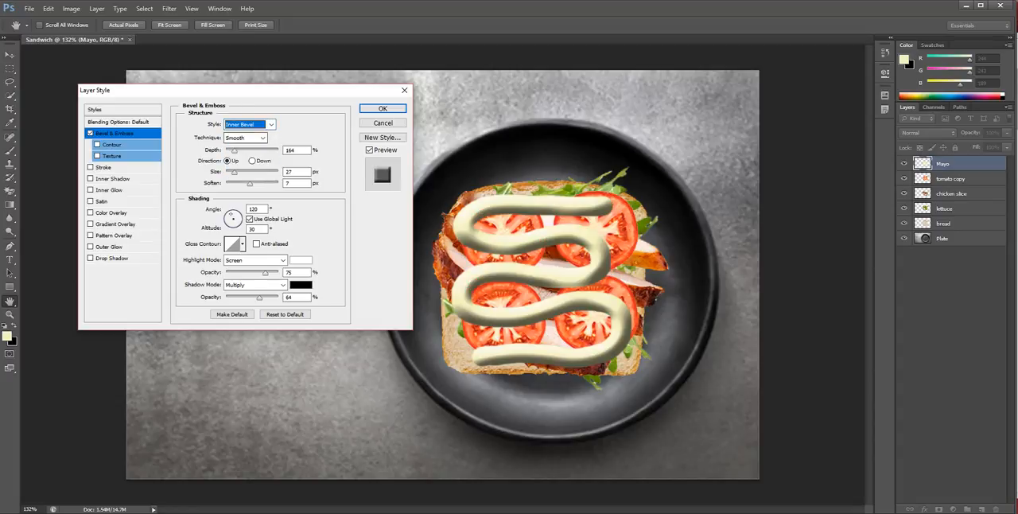
pyautogui.click(382, 108)
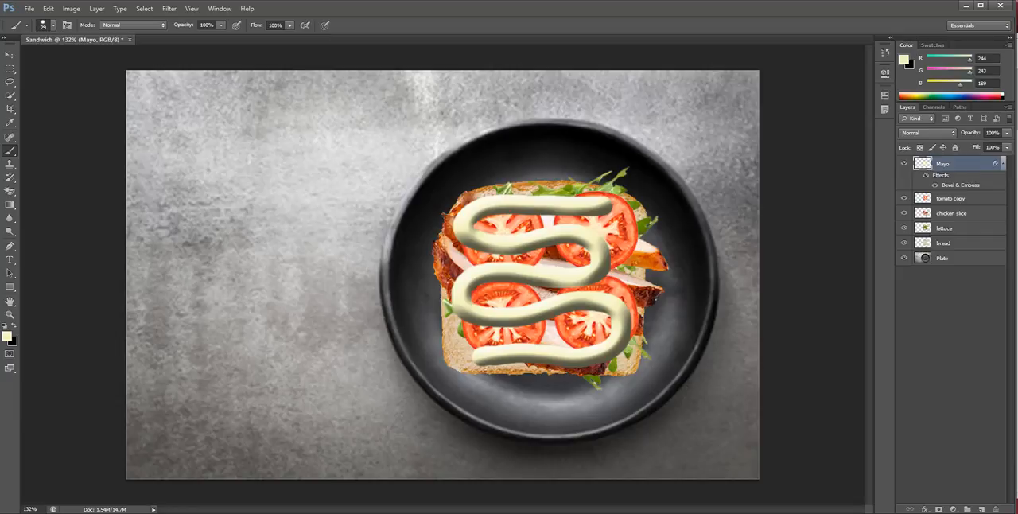
# Compare the mayo line with and without its Bevel & Emboss effect by toggling the Mayo layer's effects
pyautogui.click(925, 175)
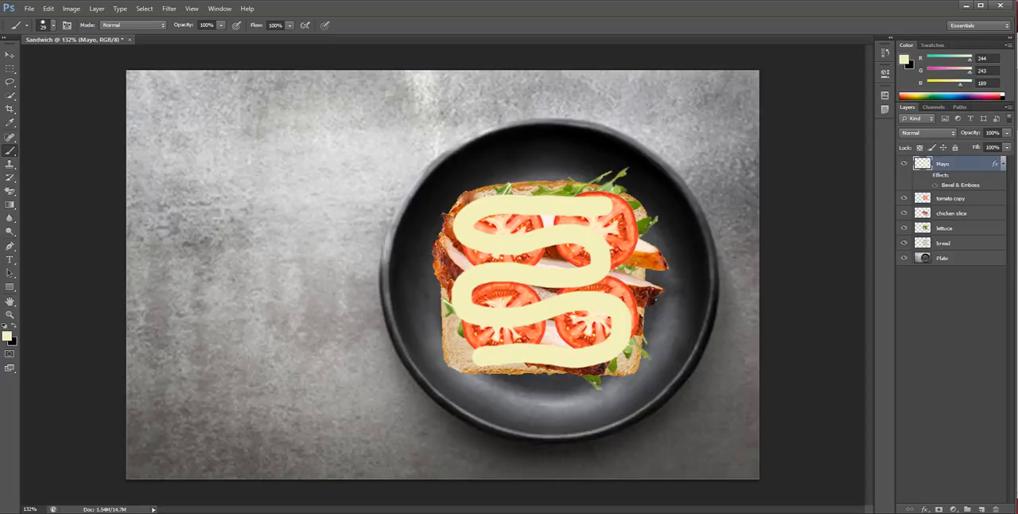
pyautogui.click(925, 175)
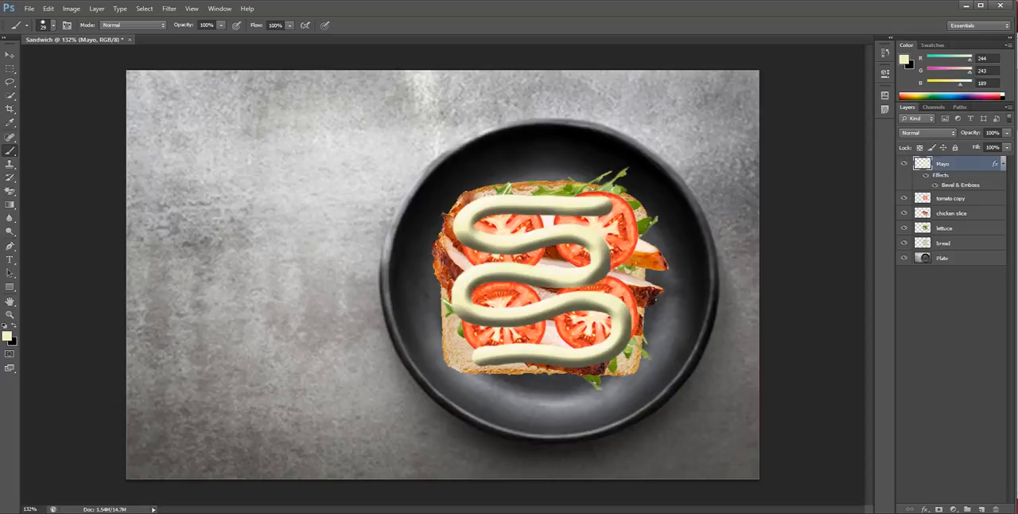
pyautogui.click(926, 175)
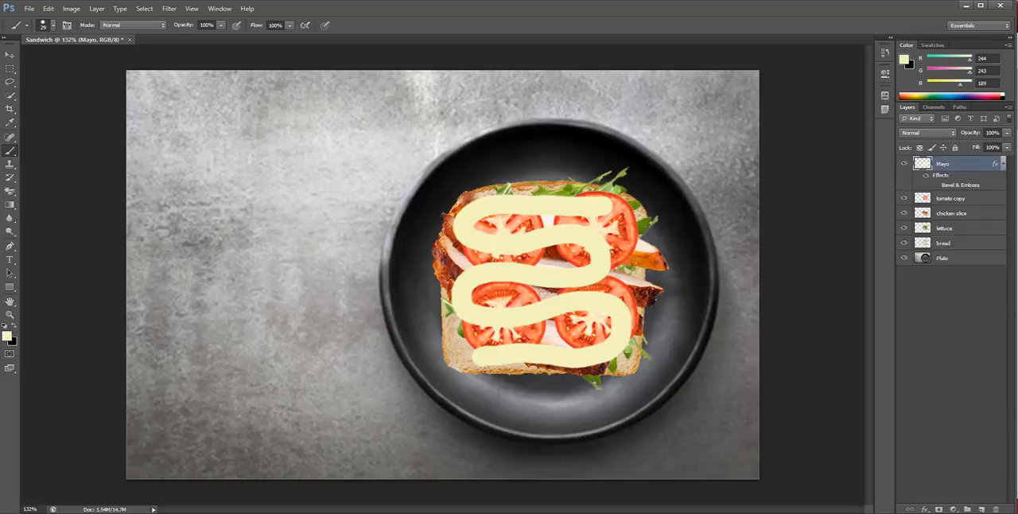
pyautogui.click(934, 185)
pyautogui.click(934, 184)
pyautogui.click(934, 185)
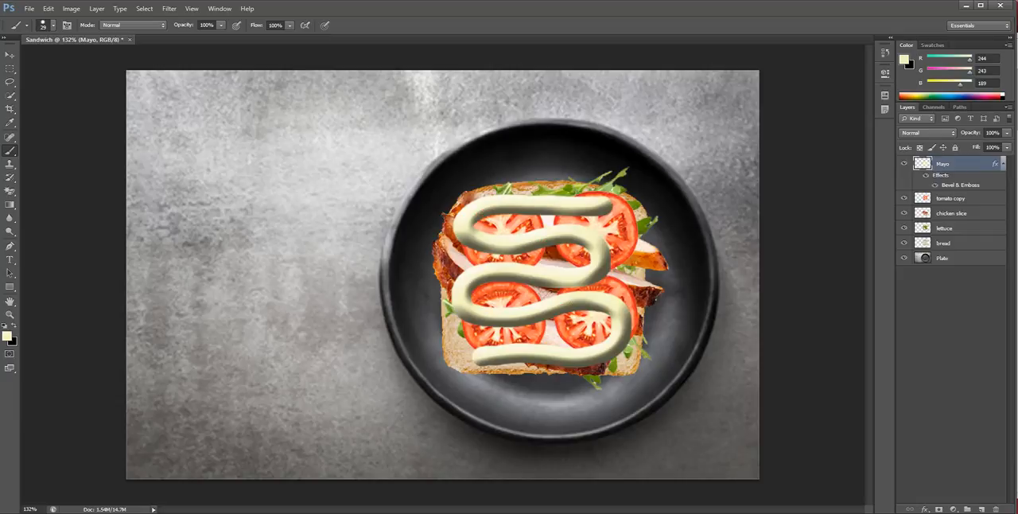
pyautogui.click(935, 185)
pyautogui.click(934, 184)
pyautogui.click(925, 175)
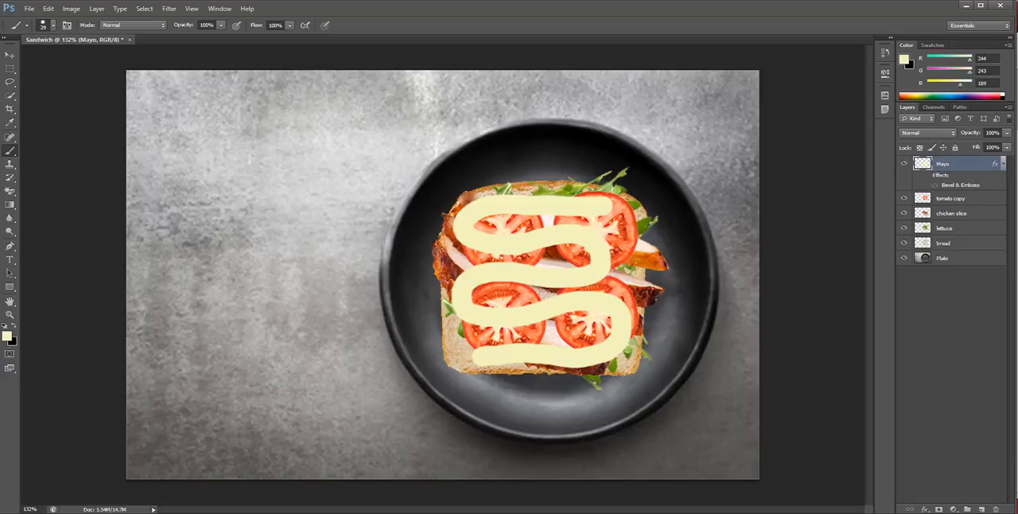
pyautogui.click(925, 174)
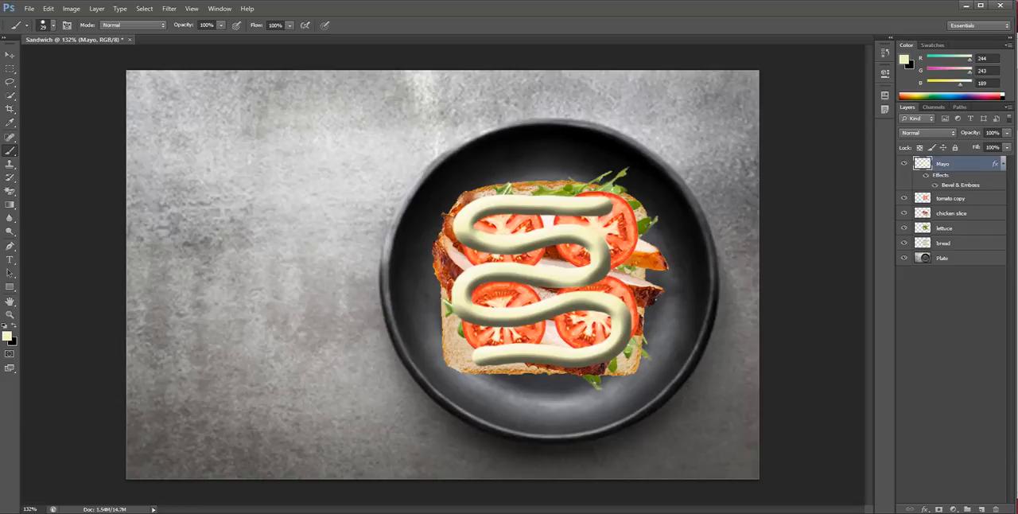
# Duplicate the bread layer as "bread Topslice" and move the copy above the Mayo layer
pyautogui.click(29, 8)
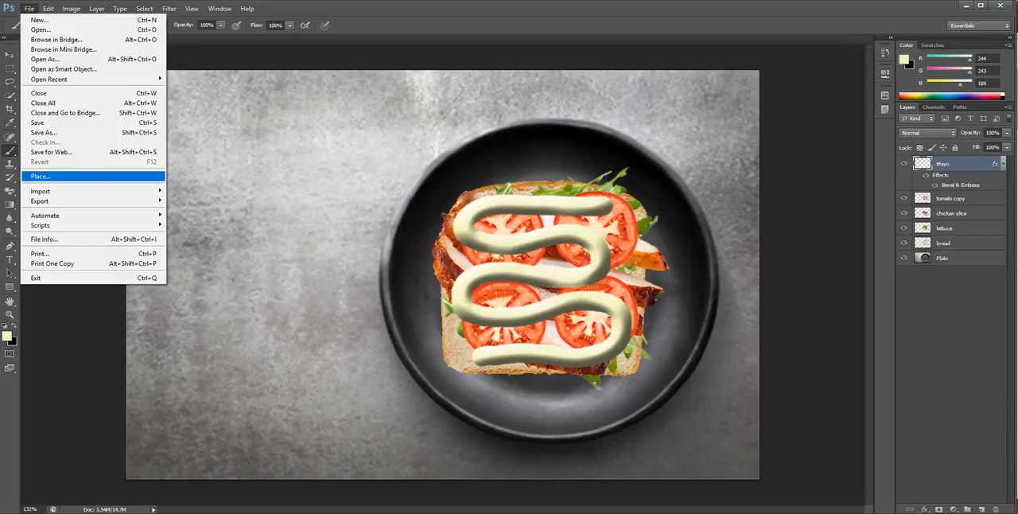
pyautogui.click(945, 243)
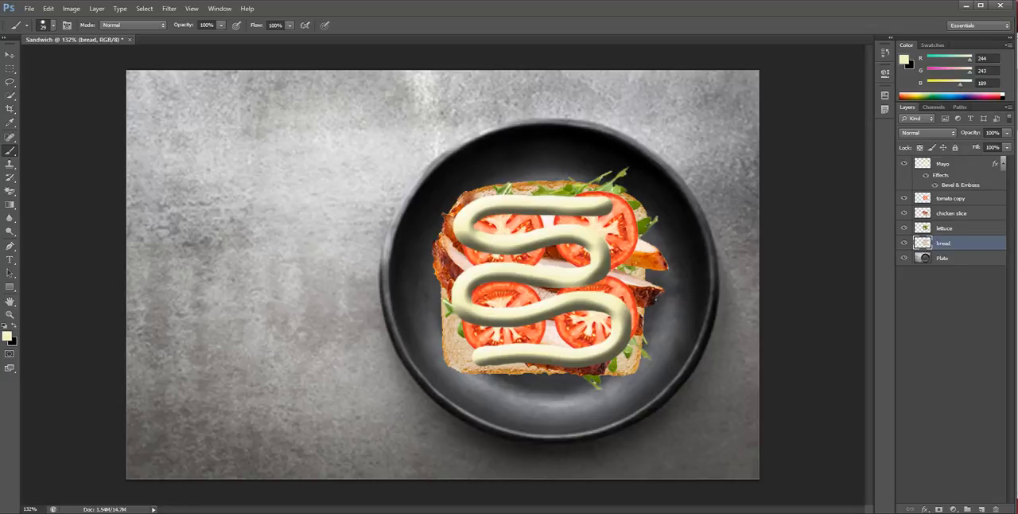
pyautogui.rightClick(950, 243)
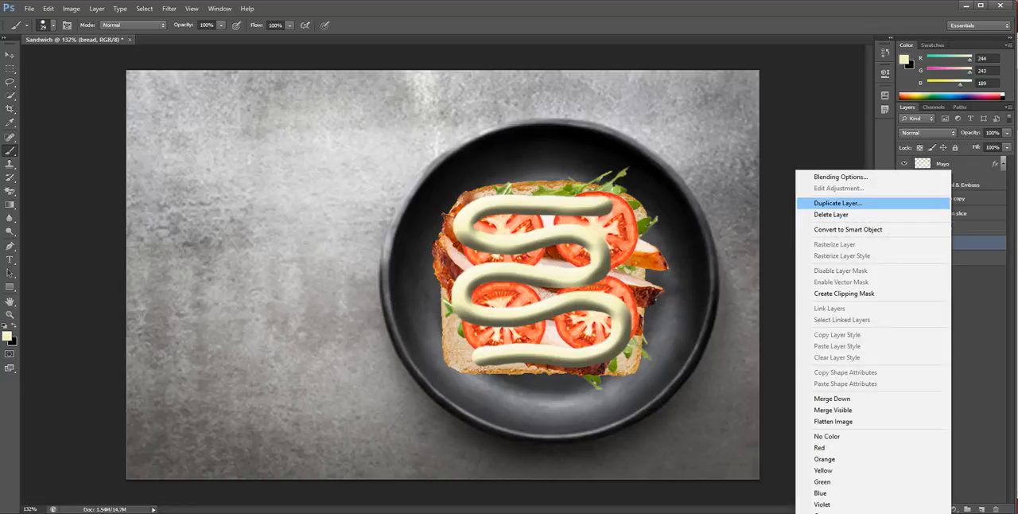
pyautogui.click(837, 203)
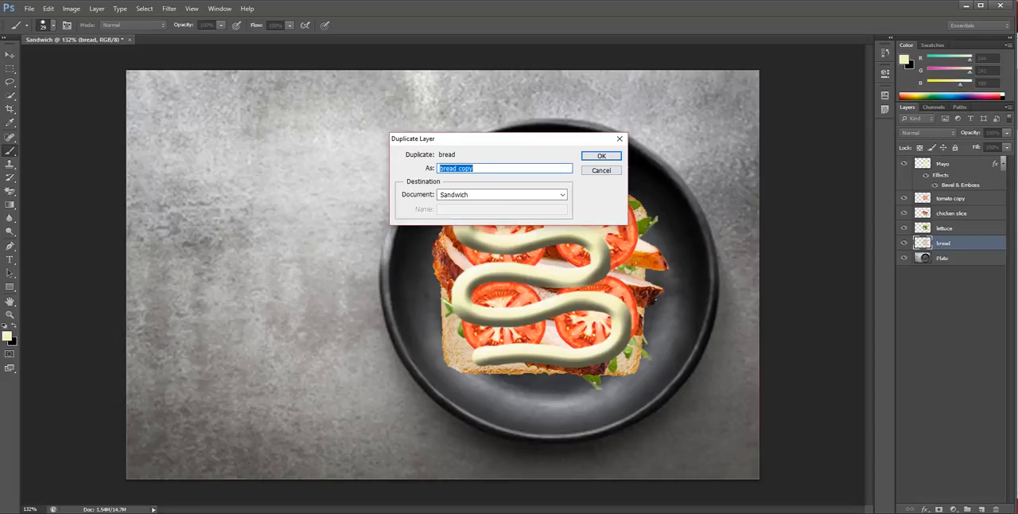
pyautogui.click(474, 169)
pyautogui.moveTo(474, 168); pyautogui.dragTo(459, 168)
pyautogui.write('Topslice')
pyautogui.press('Return')
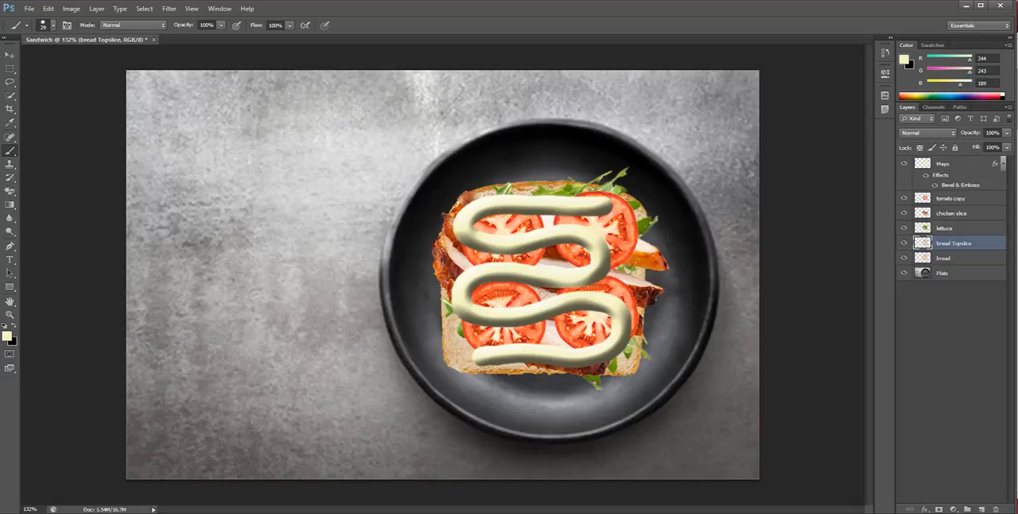
pyautogui.moveTo(954, 242); pyautogui.dragTo(954, 165)
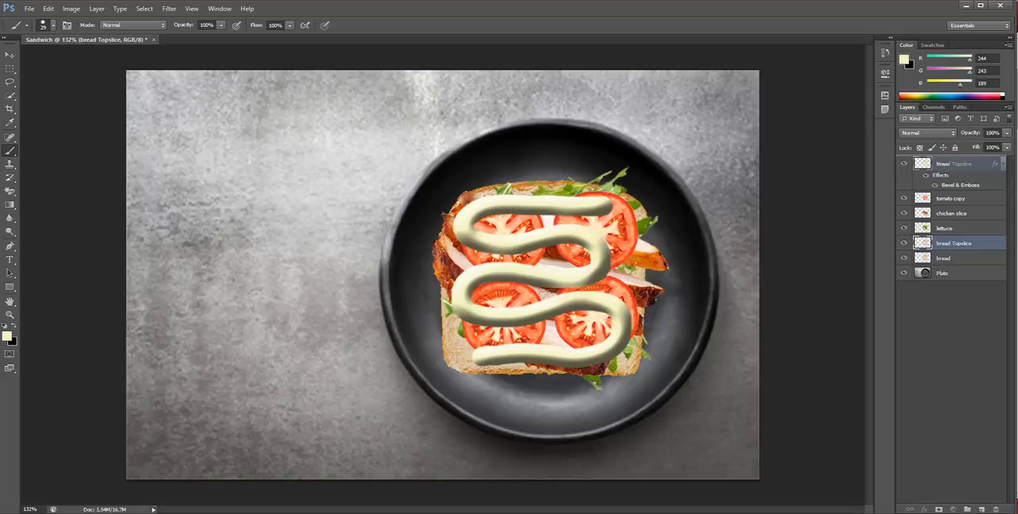
pyautogui.moveTo(953, 165); pyautogui.dragTo(953, 164)
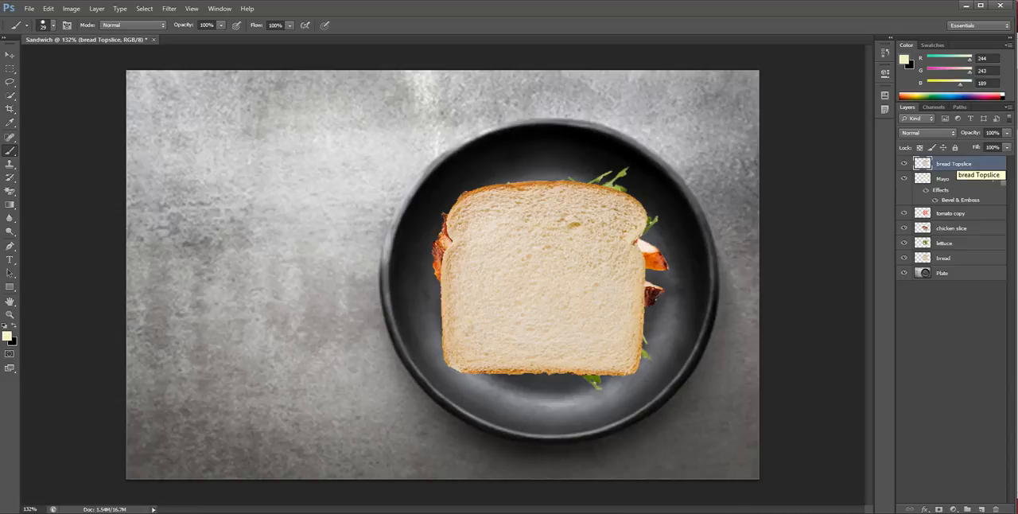
# Hide the bread Topslice, Mayo, tomato copy, chicken slice and lettuce layers
pyautogui.click(903, 163)
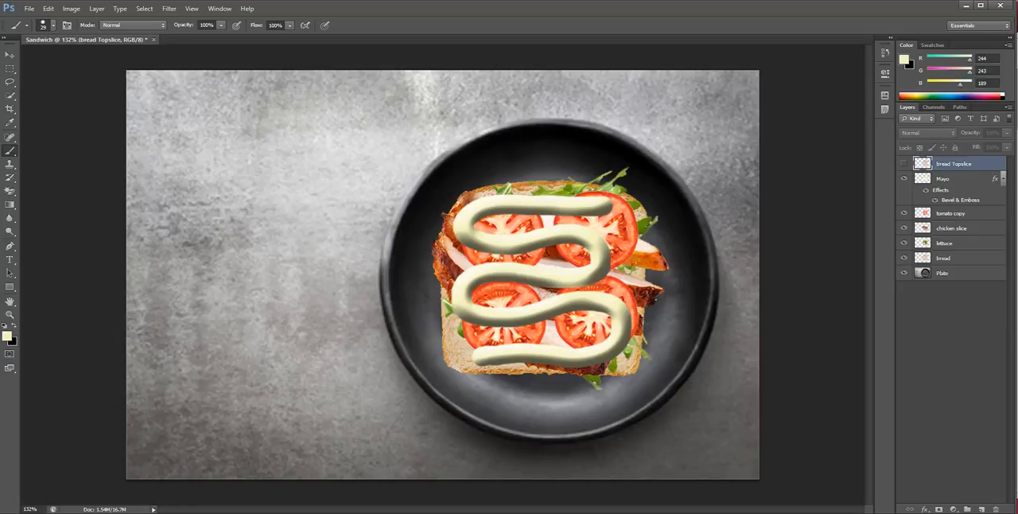
pyautogui.click(903, 179)
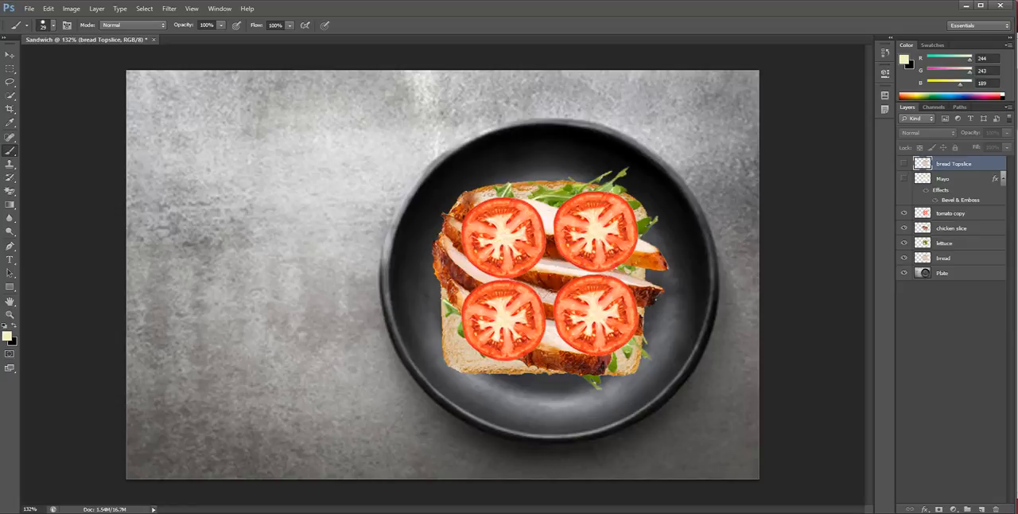
pyautogui.click(903, 213)
pyautogui.click(903, 229)
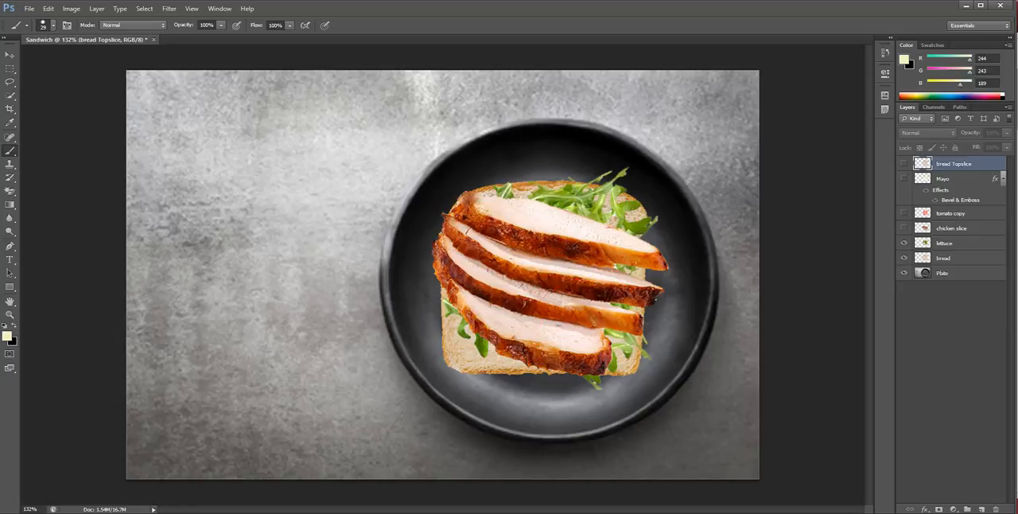
pyautogui.click(904, 243)
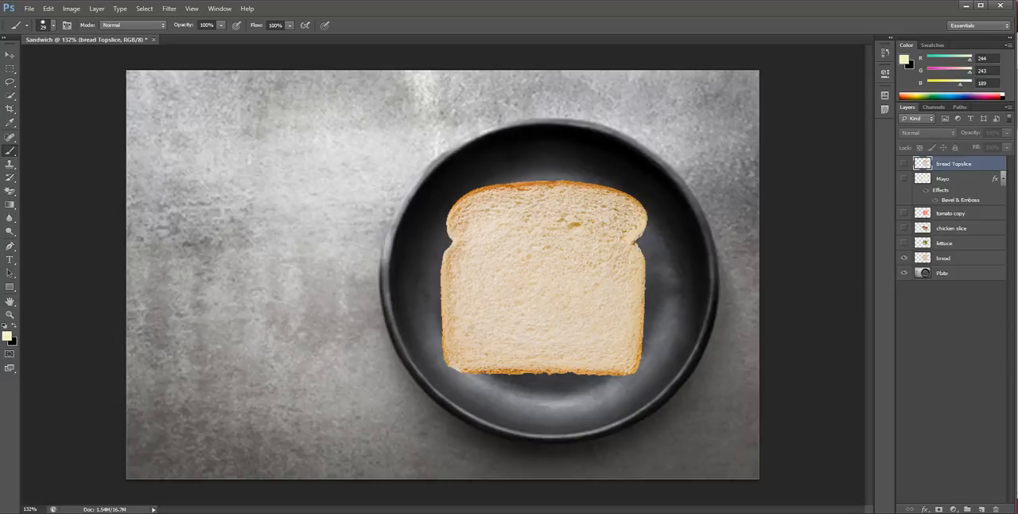
# Try to paint with the brush on the hidden bread Topslice layer
pyautogui.click(517, 254)
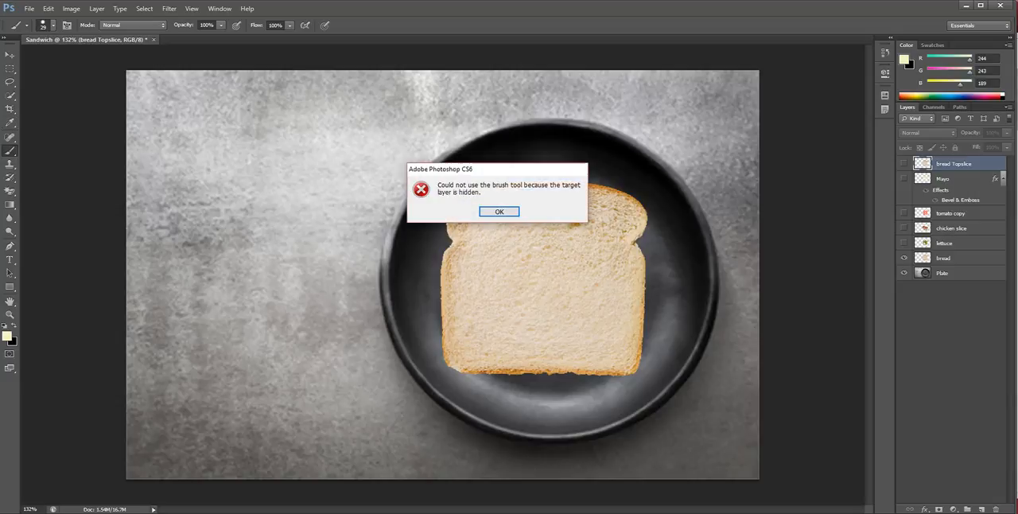
pyautogui.press('Return')
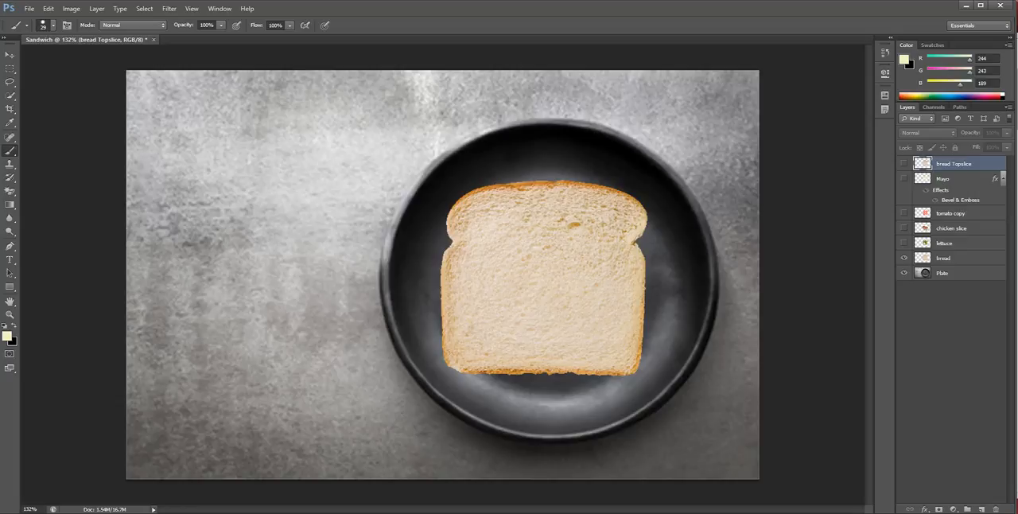
pyautogui.click(517, 254)
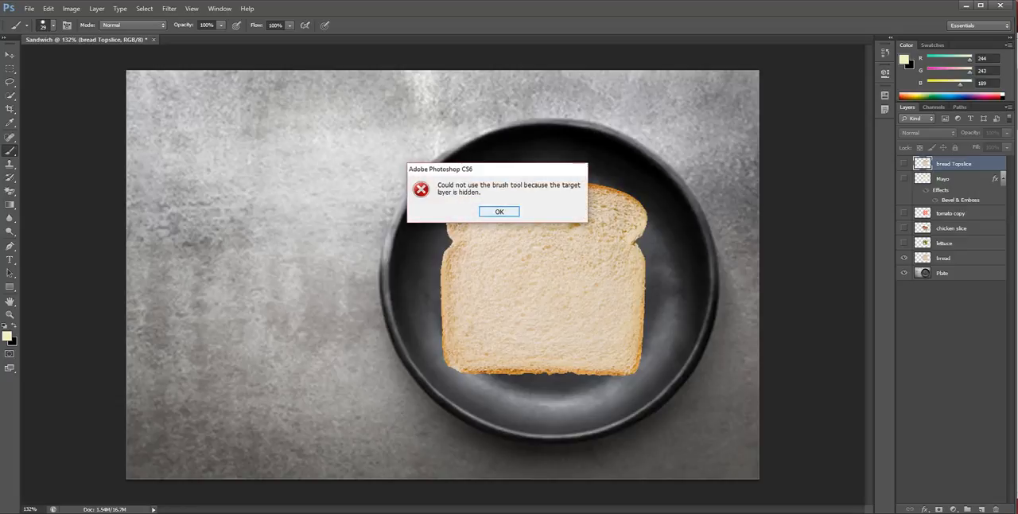
pyautogui.press('Return')
# Show the bread Topslice layer, paint a looping pale yellow scribble beside the plate, and check which layer holds it
pyautogui.click(903, 163)
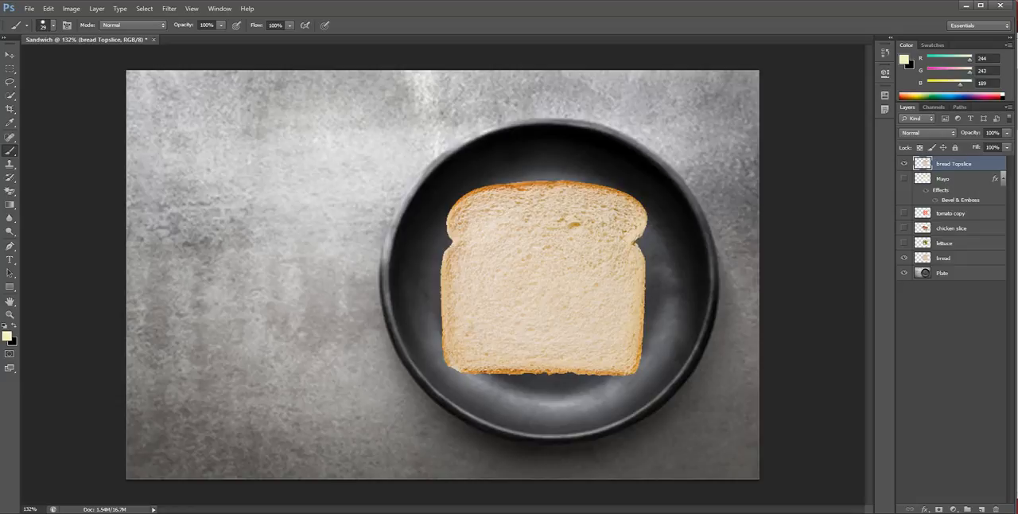
pyautogui.moveTo(321, 135)
pyautogui.mouseDown()
pyautogui.moveTo(272, 215)
pyautogui.moveTo(461, 143)
pyautogui.moveTo(213, 211)
pyautogui.moveTo(271, 234)
pyautogui.moveTo(174, 320)
pyautogui.moveTo(219, 348)
pyautogui.moveTo(130, 79)
pyautogui.moveTo(191, 79)
pyautogui.moveTo(322, 137)
pyautogui.moveTo(322, 116)
pyautogui.moveTo(322, 171)
pyautogui.mouseUp()
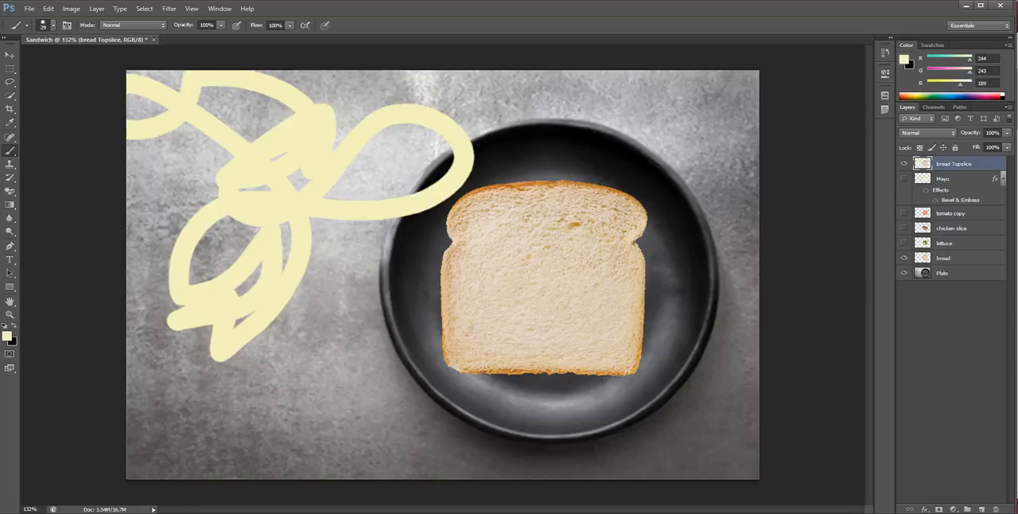
pyautogui.click(903, 163)
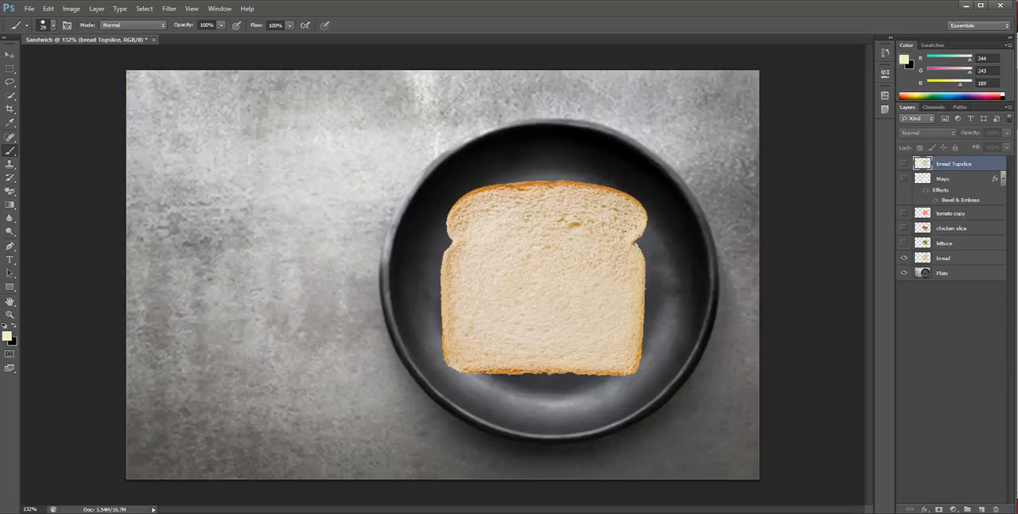
pyautogui.click(904, 163)
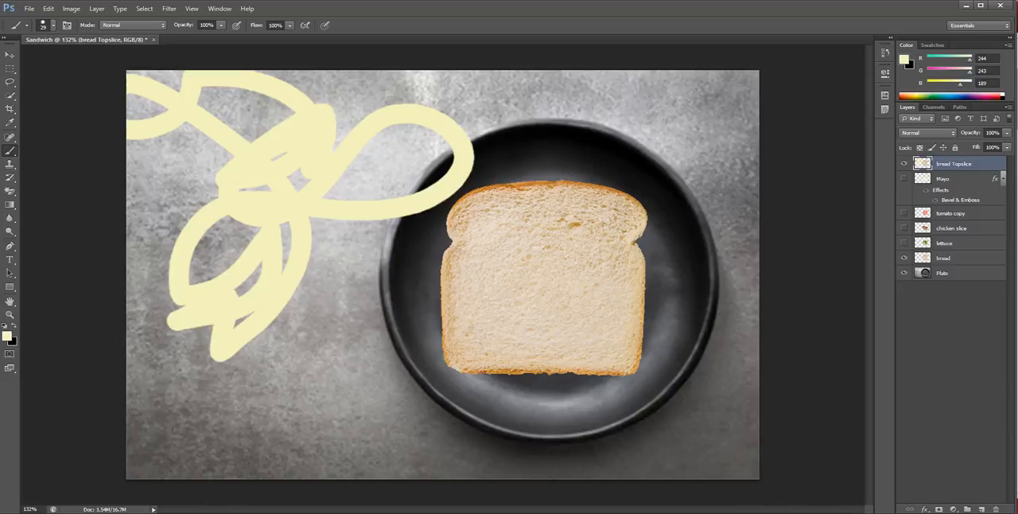
# Show the lettuce, chicken slice, tomato copy and Mayo layers again, and check the filling beneath the top slice
pyautogui.click(903, 242)
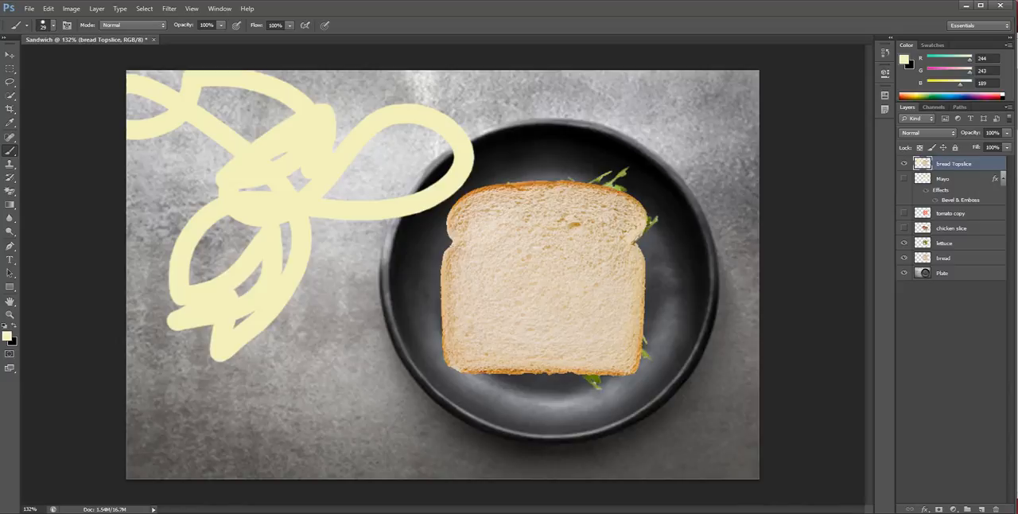
pyautogui.click(903, 228)
pyautogui.click(903, 212)
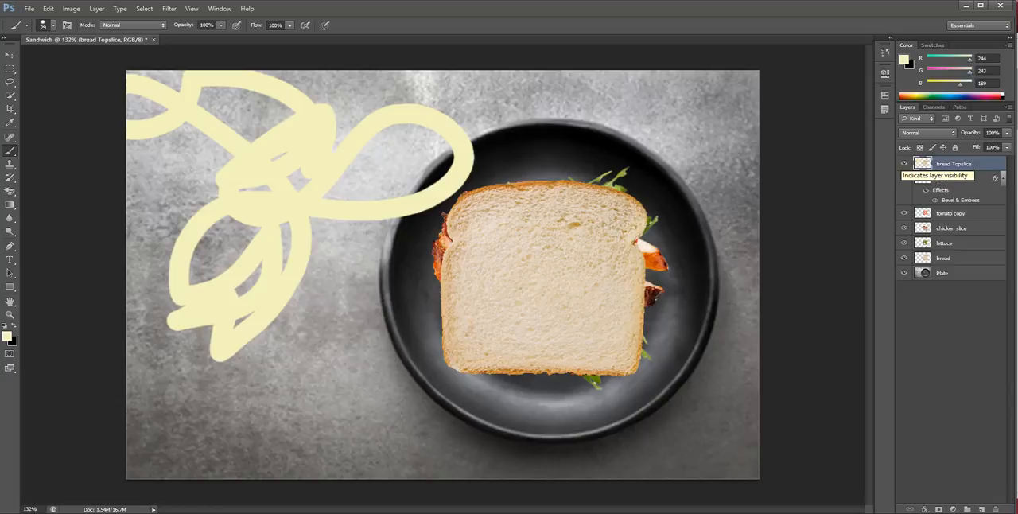
pyautogui.click(904, 163)
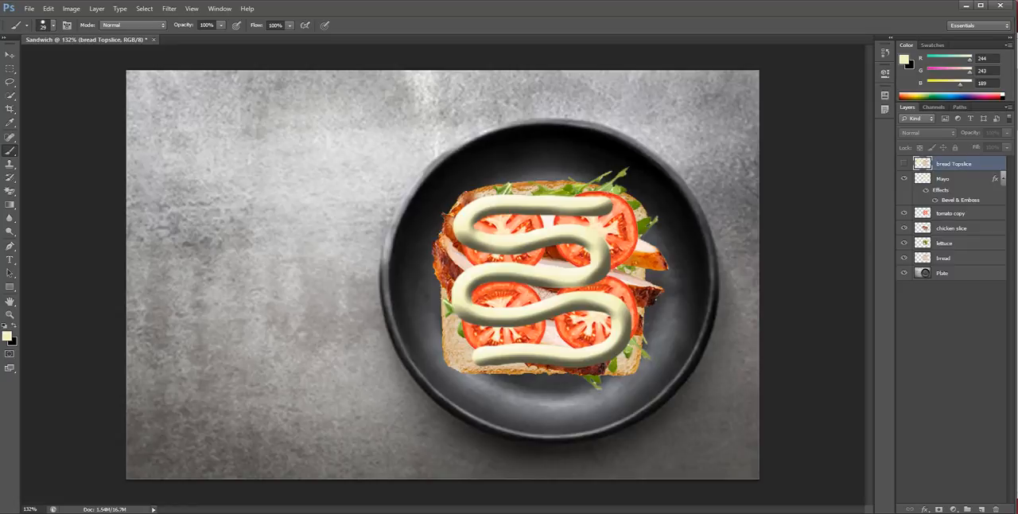
pyautogui.click(904, 163)
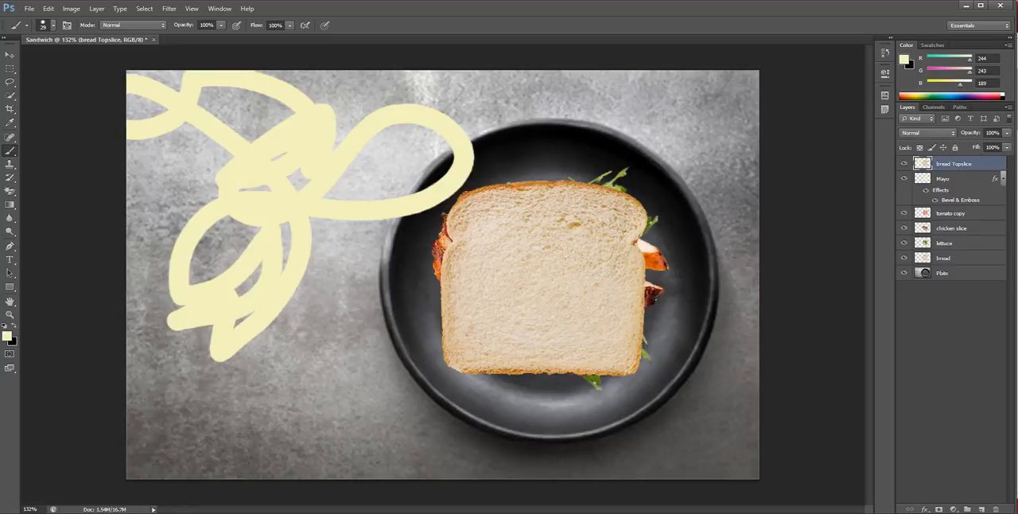
# Erase the pale yellow scribble from the bread Topslice layer with the Magic Eraser and switch to the Move tool
pyautogui.click(10, 190)
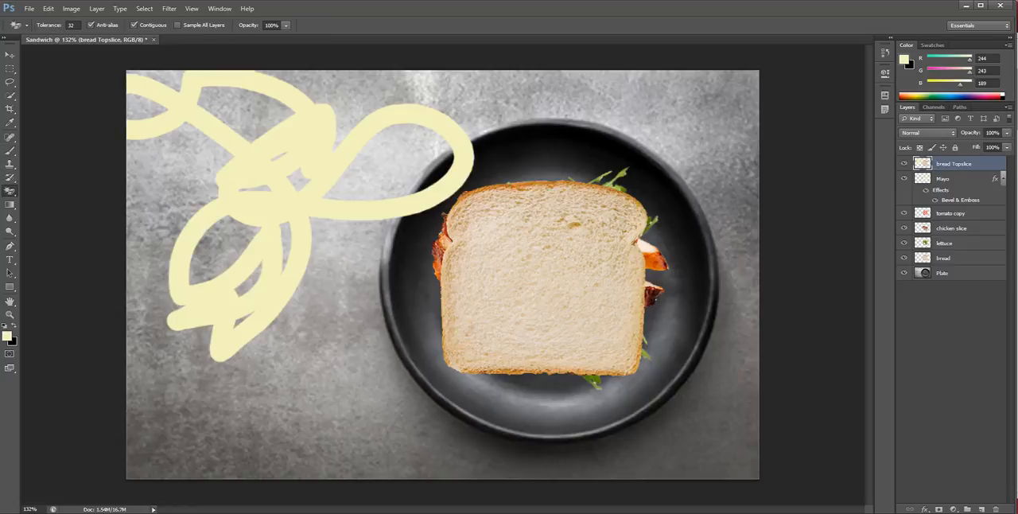
pyautogui.click(269, 207)
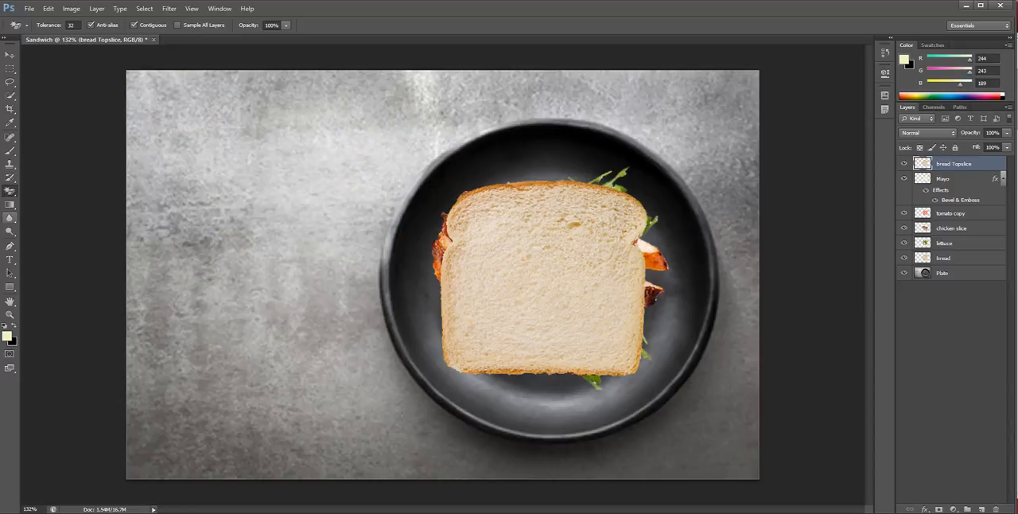
pyautogui.click(10, 54)
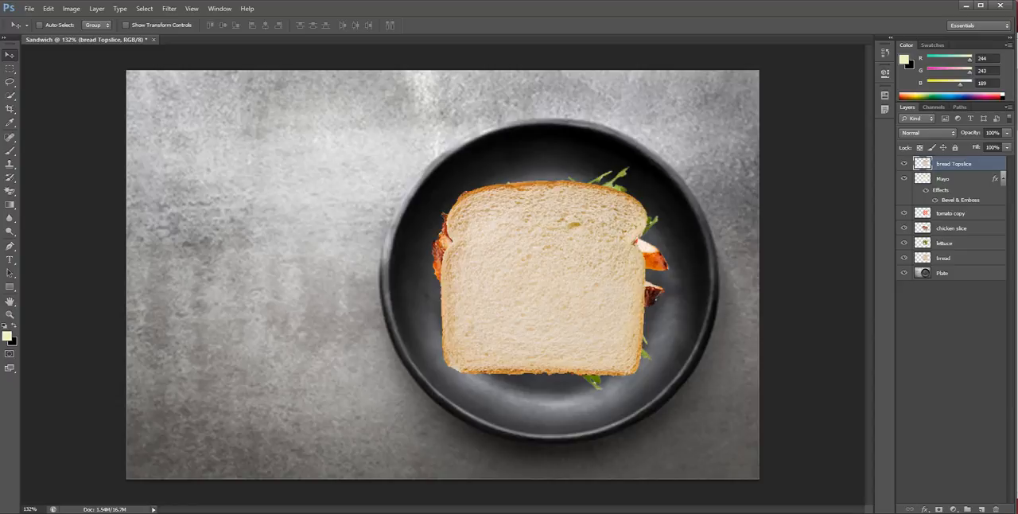
# Hide every layer except bread, and show the lettuce layer on top of it
pyautogui.keyDown('alt'); pyautogui.click(903, 258); pyautogui.keyUp('alt')
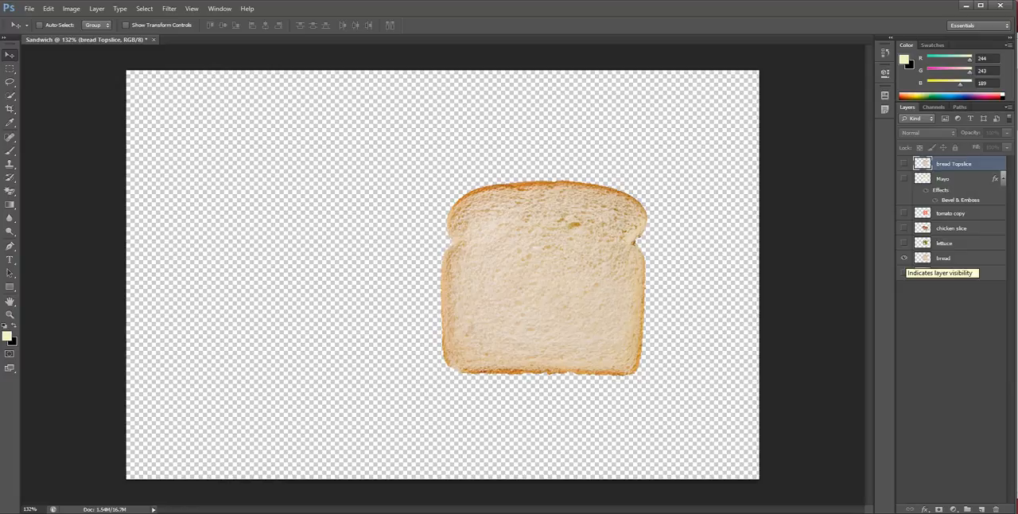
pyautogui.keyDown('alt'); pyautogui.click(904, 257); pyautogui.keyUp('alt')
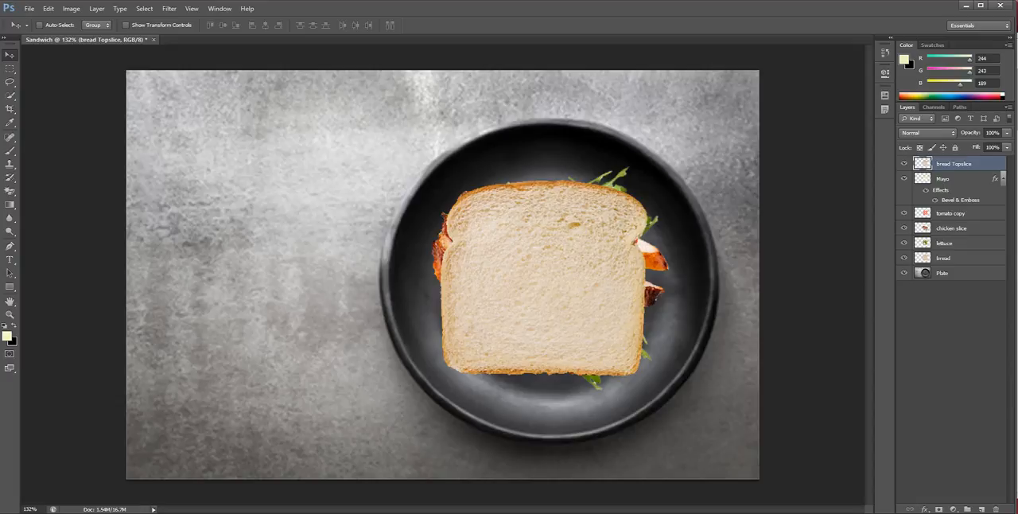
pyautogui.keyDown('alt'); pyautogui.click(904, 258); pyautogui.keyUp('alt')
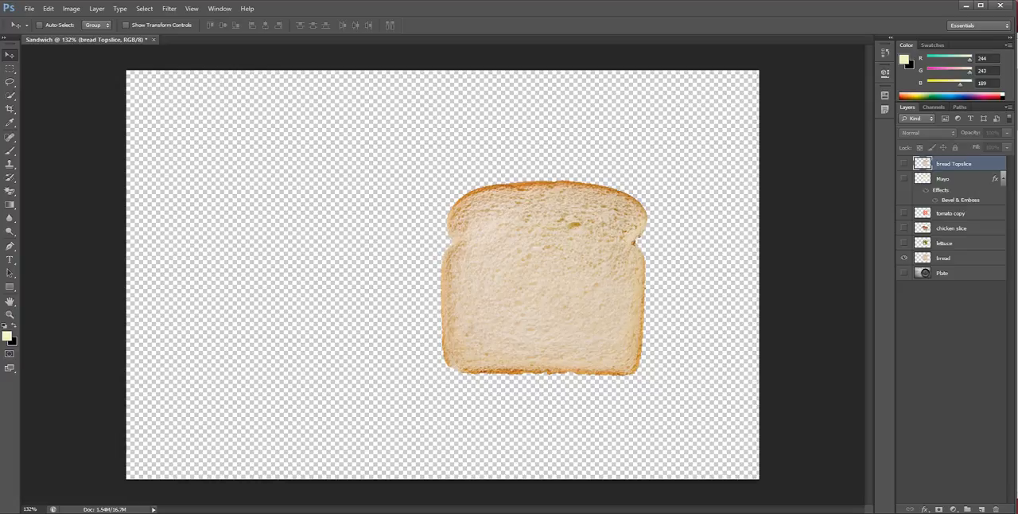
pyautogui.click(904, 243)
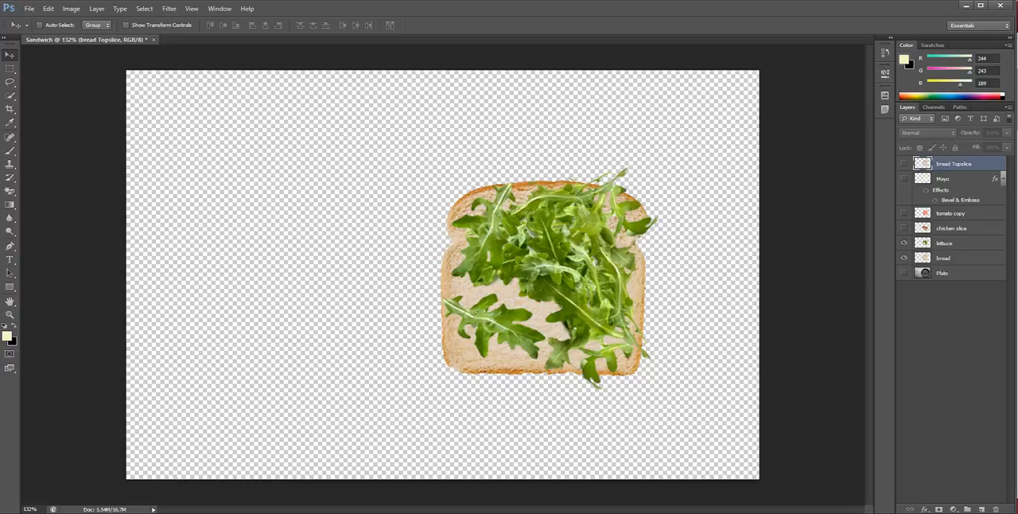
# Toggle the lettuce layer's visibility repeatedly to compare the bread with and without the lettuce, leaving it hidden
pyautogui.click(904, 242)
pyautogui.click(904, 243)
pyautogui.click(904, 243)
pyautogui.click(904, 242)
pyautogui.click(903, 243)
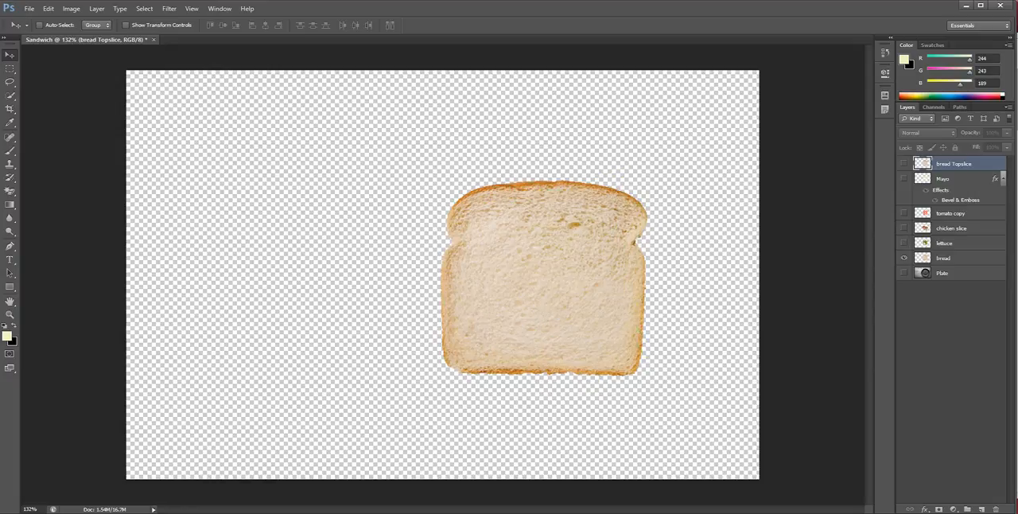
# Show the lettuce, chicken slice, tomato copy, Mayo, bread Topslice and Plate layers, rebuilding the sandwich from the bread upward
pyautogui.click(903, 244)
pyautogui.click(904, 228)
pyautogui.click(904, 213)
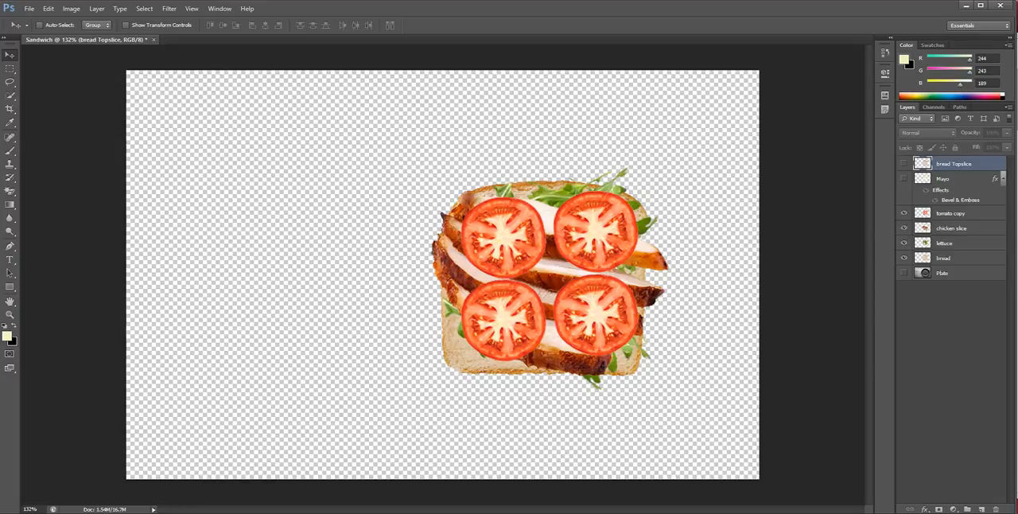
pyautogui.click(903, 178)
pyautogui.click(904, 163)
pyautogui.click(904, 272)
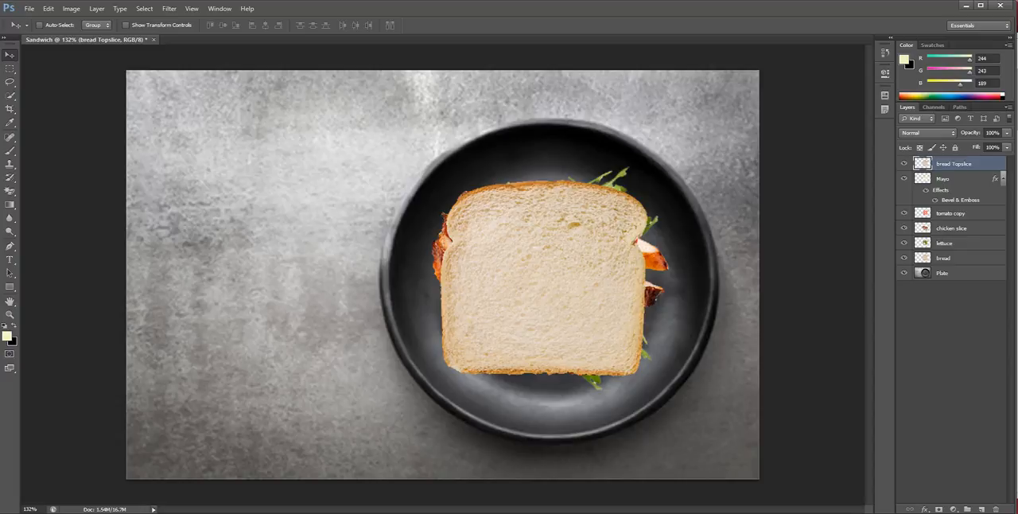
# Hide the layers one by one from bread Topslice down to bread, leaving only the Plate layer shown
pyautogui.click(903, 163)
pyautogui.click(904, 178)
pyautogui.click(903, 213)
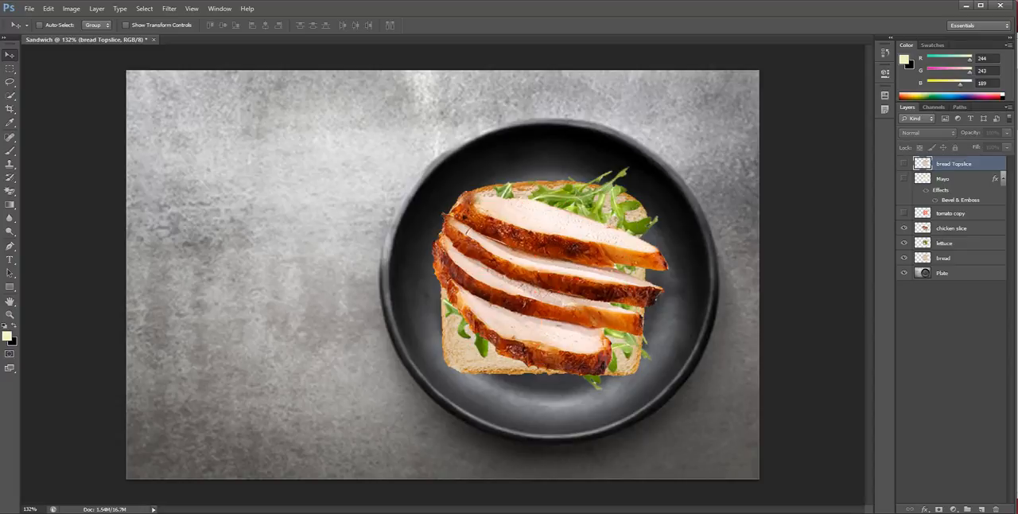
pyautogui.click(904, 228)
pyautogui.click(904, 243)
pyautogui.click(903, 258)
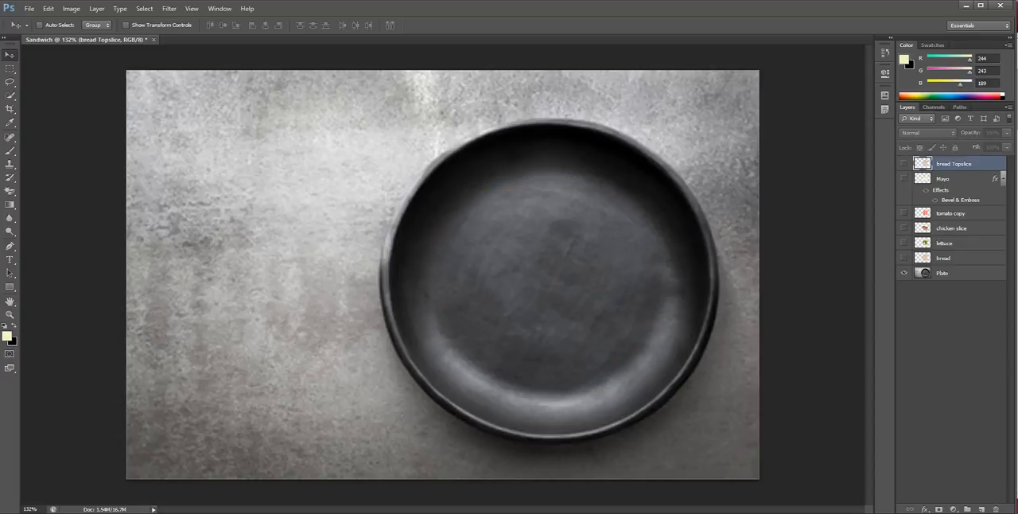
# Toggle the Plate layer off and on, and show every sandwich layer again from bread up to bread Topslice
pyautogui.click(903, 272)
pyautogui.click(903, 273)
pyautogui.click(903, 258)
pyautogui.click(903, 242)
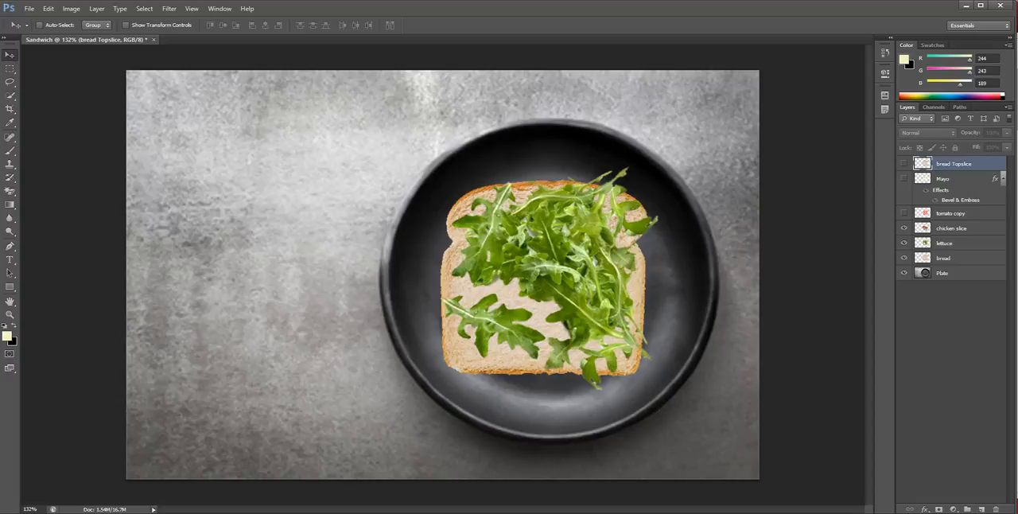
pyautogui.click(904, 228)
pyautogui.click(903, 213)
pyautogui.click(903, 163)
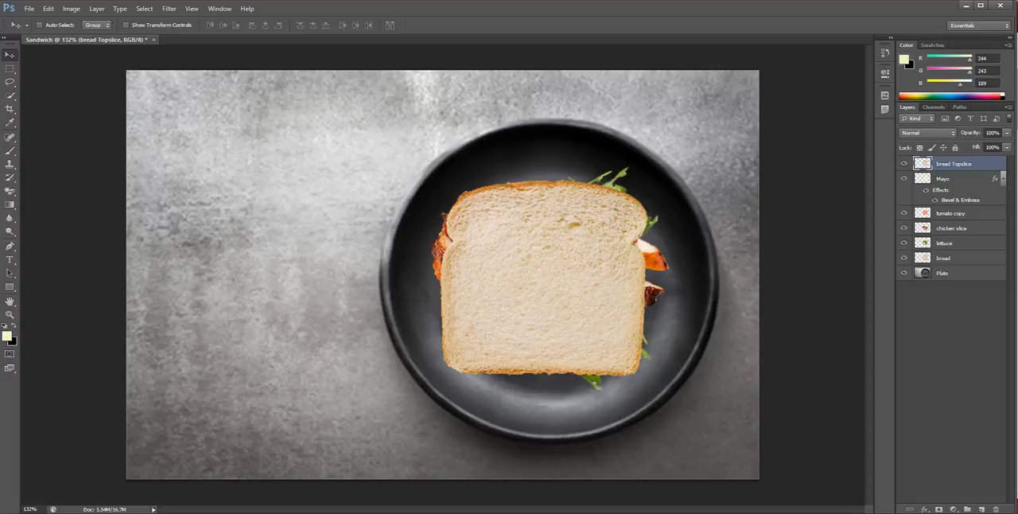
# Select the chicken slice layer, view it in isolation, and show all the other layers again
pyautogui.click(951, 228)
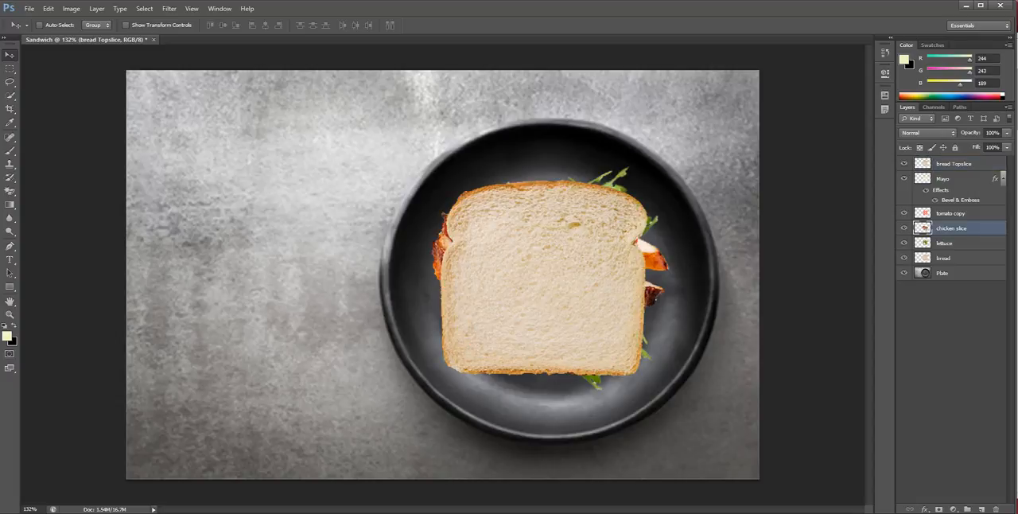
pyautogui.keyDown('alt'); pyautogui.click(903, 228); pyautogui.keyUp('alt')
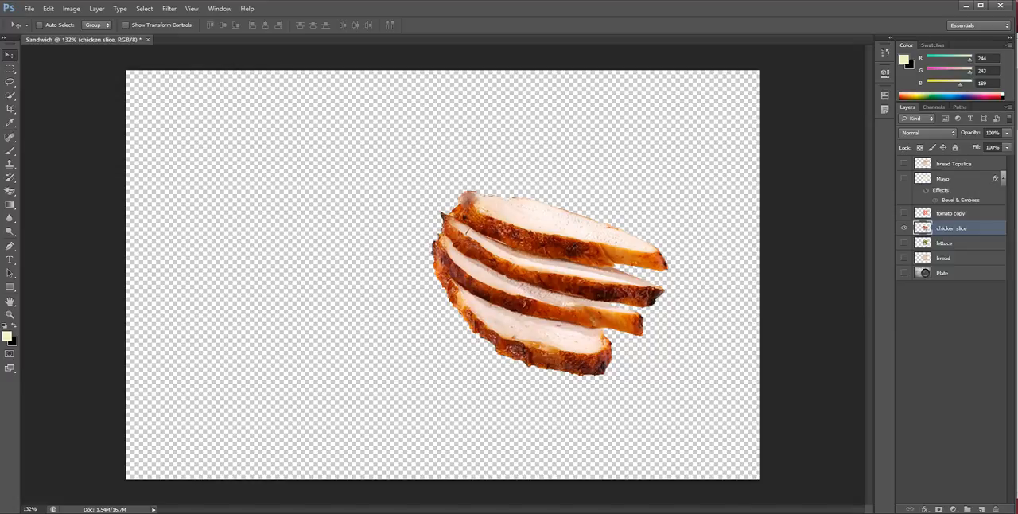
pyautogui.keyDown('alt'); pyautogui.click(903, 228); pyautogui.keyUp('alt')
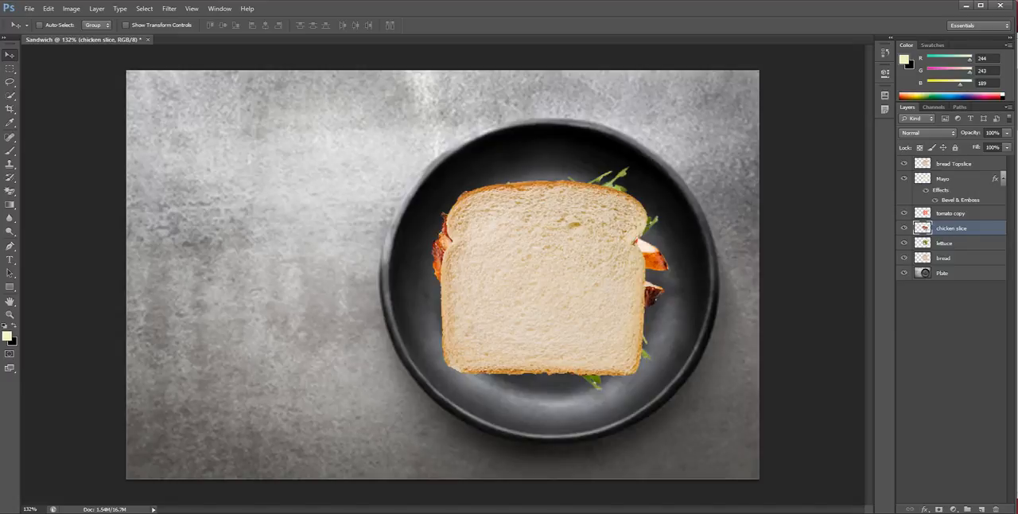
# Isolate and select the bread layer, and set the foreground colour to a strong yellow (RGB 222, 220, 70)
pyautogui.keyDown('alt'); pyautogui.click(903, 257); pyautogui.keyUp('alt')
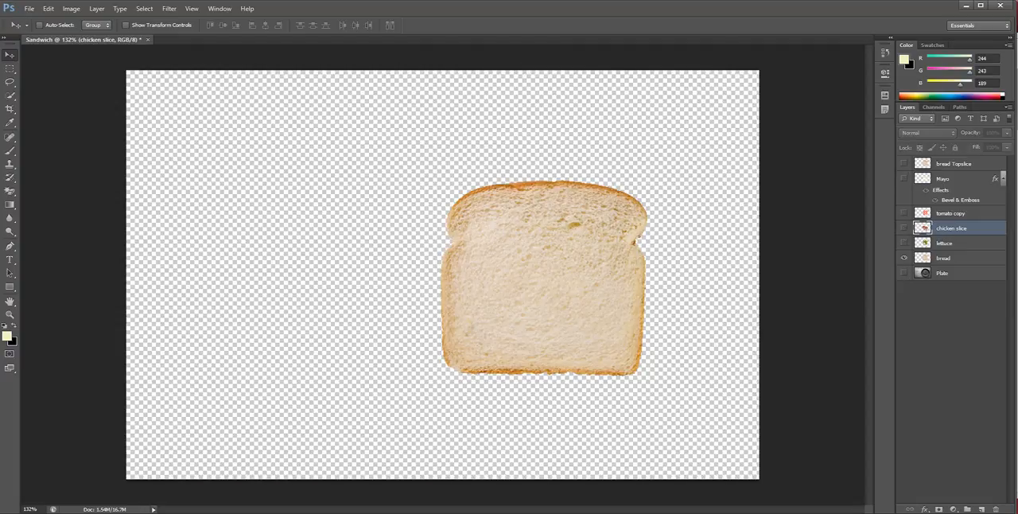
pyautogui.click(944, 258)
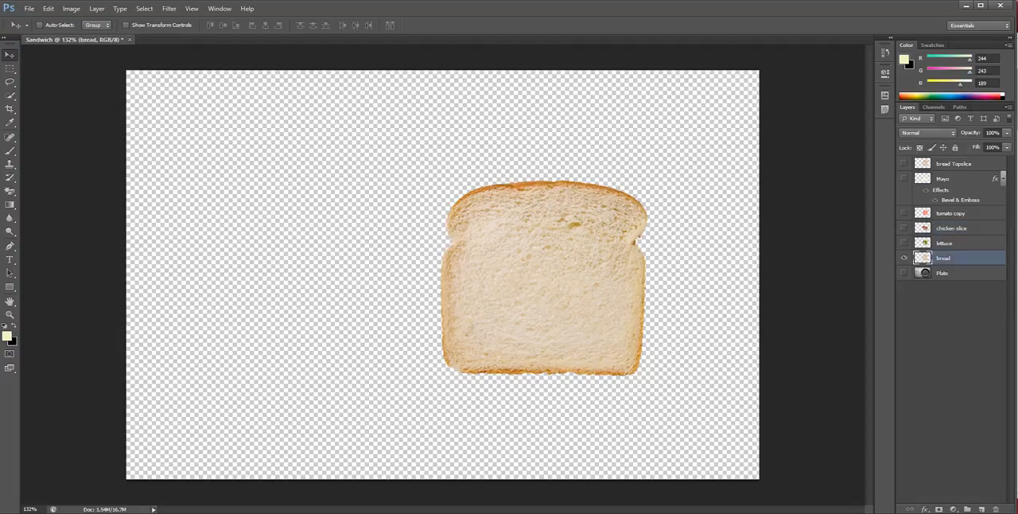
pyautogui.click(7, 336)
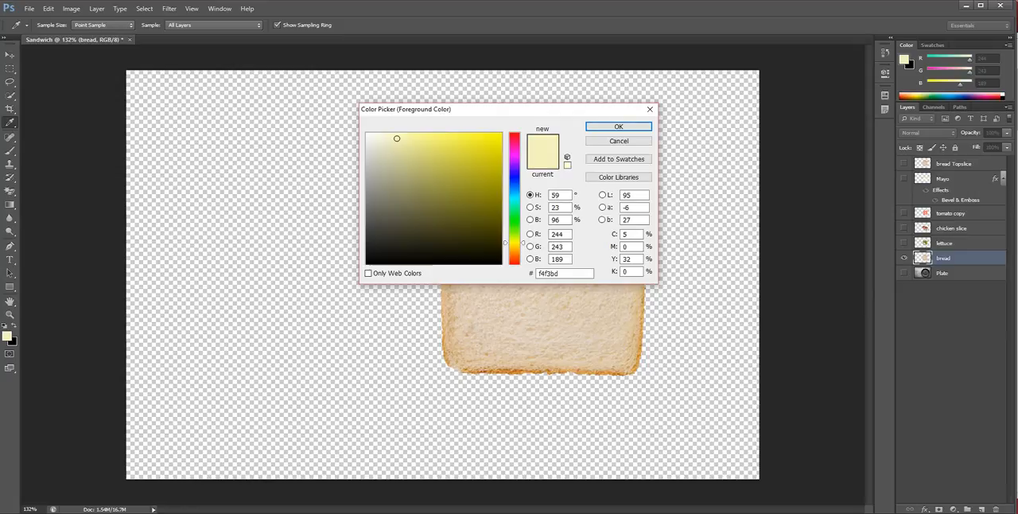
pyautogui.click(442, 150)
pyautogui.click(459, 142)
pyautogui.click(443, 151)
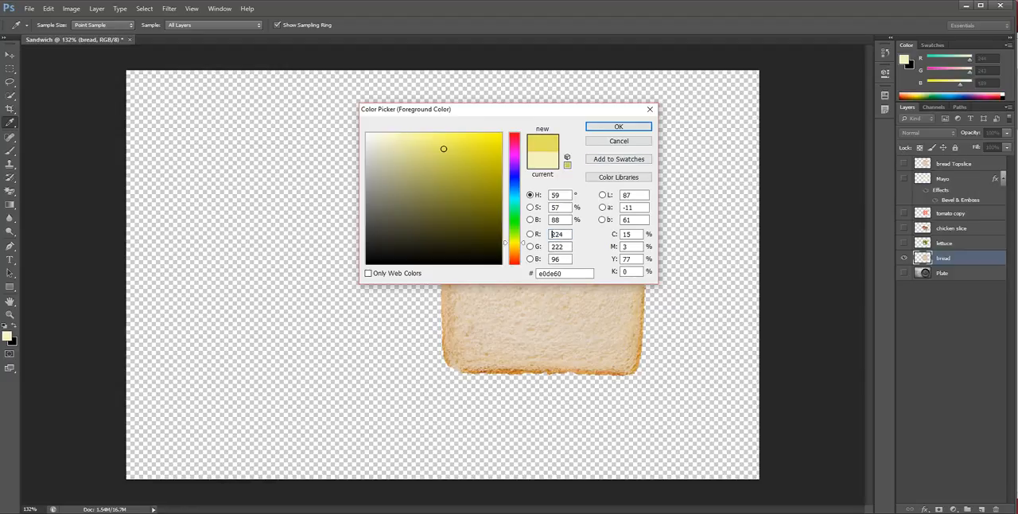
pyautogui.click(448, 141)
pyautogui.click(451, 149)
pyautogui.moveTo(452, 148); pyautogui.dragTo(459, 149)
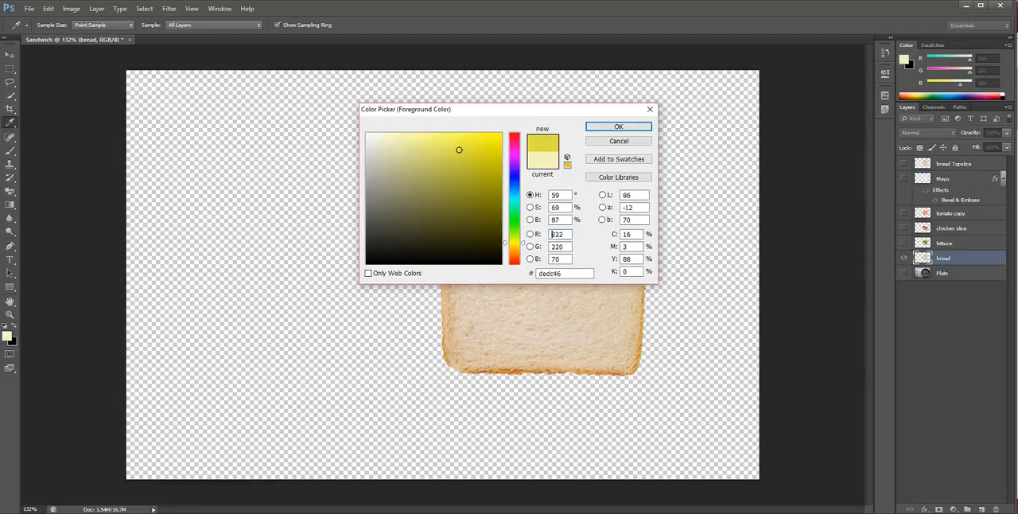
pyautogui.press('Return')
pyautogui.press('v')
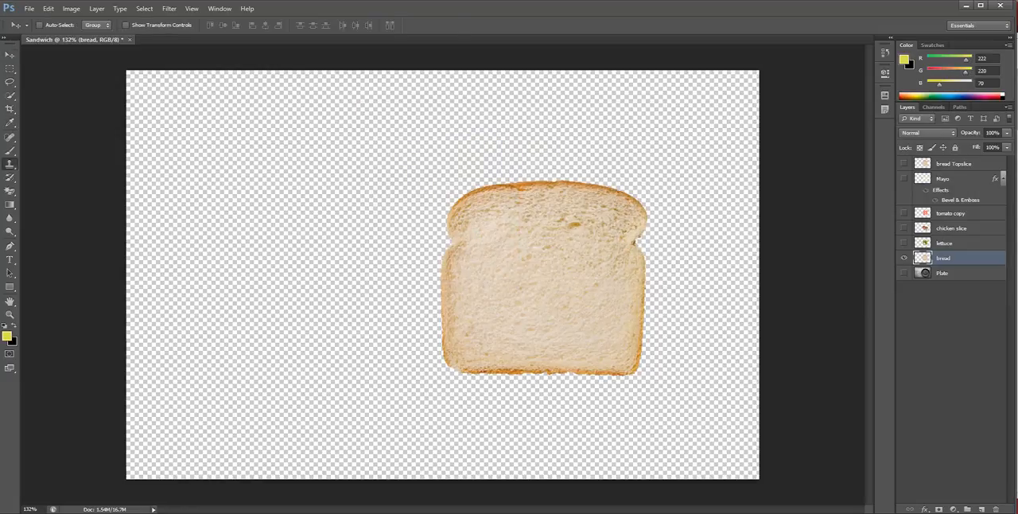
# Paint yellow Brush strokes directly on the bread layer, covering most of the slice inside its crust
pyautogui.press('b')
pyautogui.moveTo(606, 221)
pyautogui.mouseDown()
pyautogui.moveTo(516, 209)
pyautogui.moveTo(488, 225)
pyautogui.moveTo(545, 231)
pyautogui.moveTo(591, 257)
pyautogui.moveTo(476, 261)
pyautogui.moveTo(529, 255)
pyautogui.moveTo(604, 298)
pyautogui.moveTo(473, 286)
pyautogui.mouseUp()
pyautogui.moveTo(555, 321)
pyautogui.mouseDown()
pyautogui.moveTo(556, 334)
pyautogui.moveTo(521, 306)
pyautogui.mouseUp()
pyautogui.moveTo(621, 266)
pyautogui.mouseDown()
pyautogui.moveTo(617, 229)
pyautogui.moveTo(589, 204)
pyautogui.moveTo(515, 197)
pyautogui.moveTo(473, 242)
pyautogui.mouseUp()
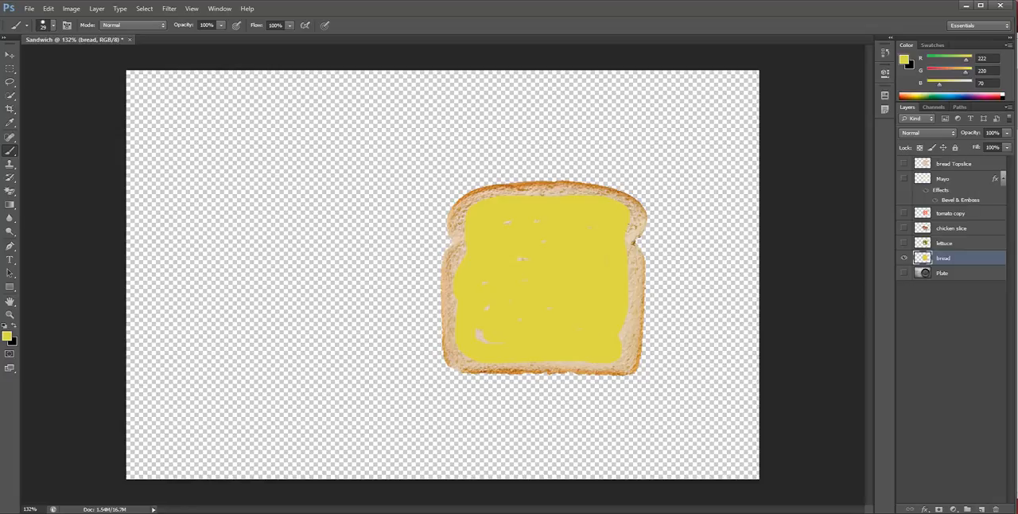
# Undo all the yellow brush strokes painted directly on the bread layer
pyautogui.click(761, 238)
pyautogui.hotkey('ctrl', 'z')
pyautogui.click(48, 9)
pyautogui.click(73, 38)
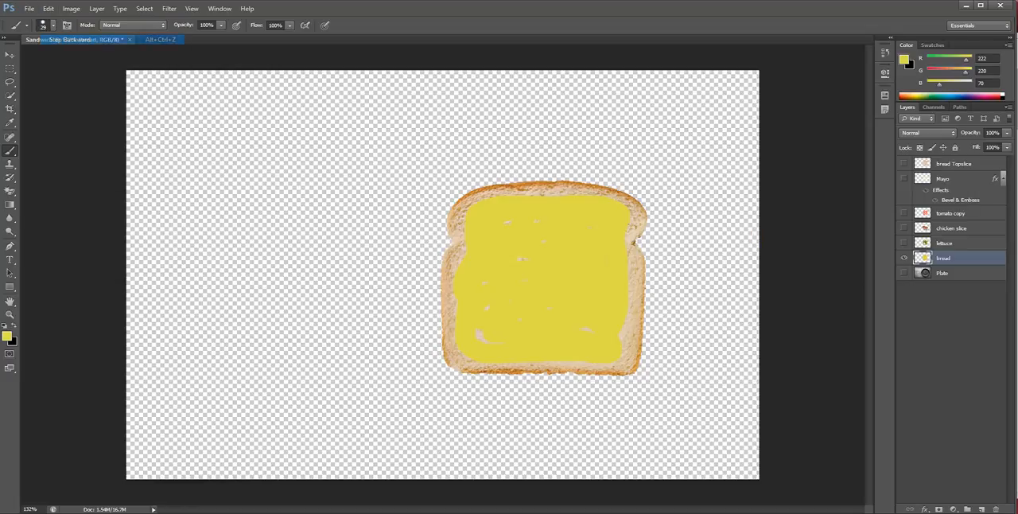
pyautogui.click(48, 8)
pyautogui.click(73, 39)
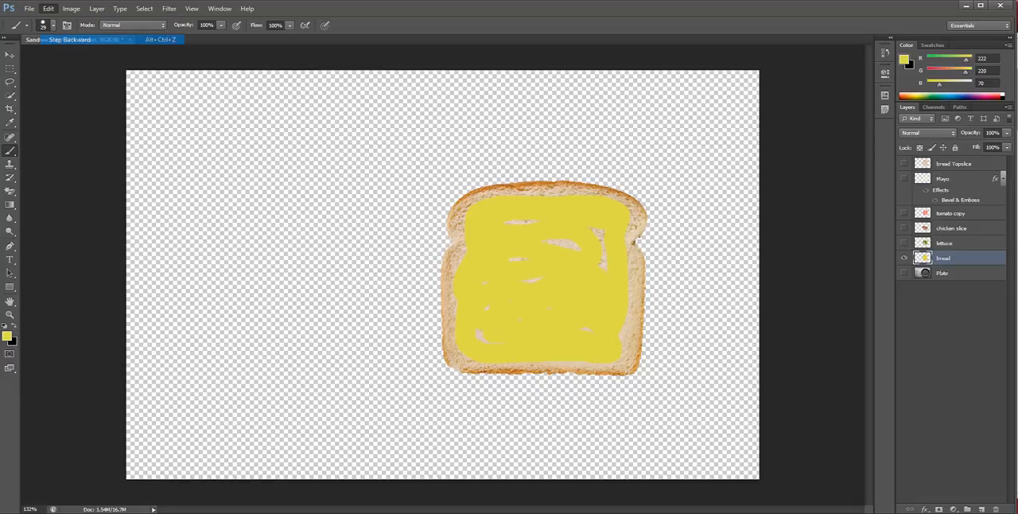
pyautogui.click(49, 9)
pyautogui.click(73, 38)
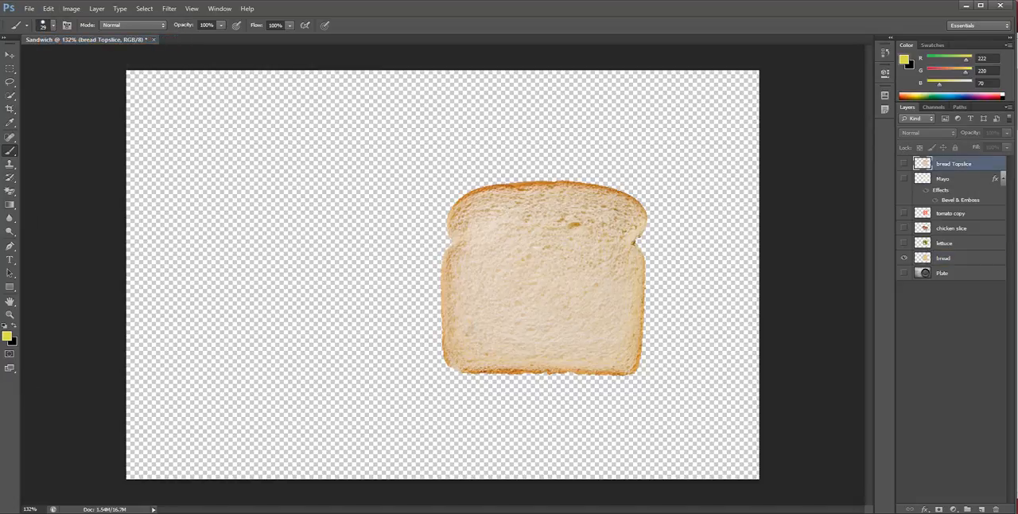
# Add a new layer directly above the bread layer and name it Butter
pyautogui.click(949, 259)
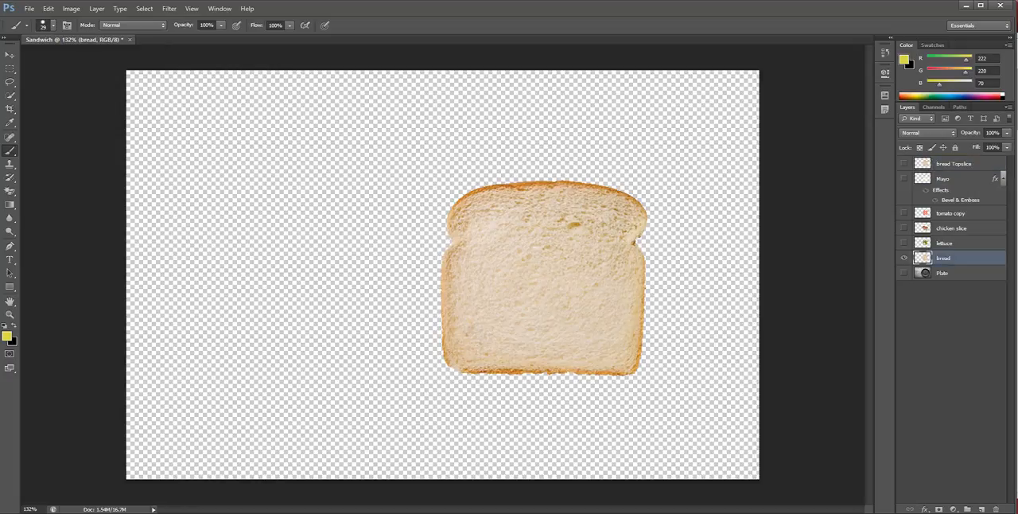
pyautogui.click(981, 509)
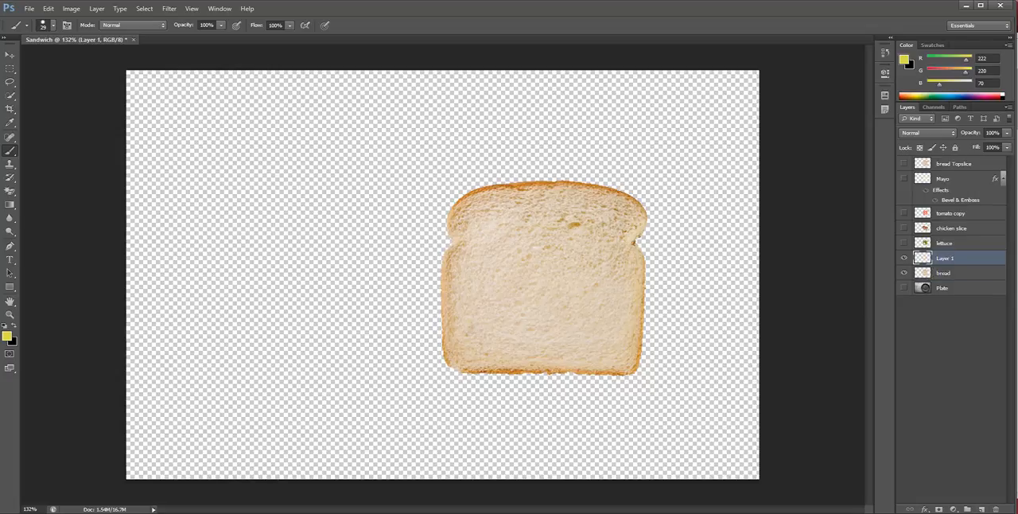
pyautogui.doubleClick(945, 258)
pyautogui.write('Butter')
pyautogui.press('Return')
# Paint yellow Brush strokes on the Butter layer, covering most of the bread slice inside its crust
pyautogui.moveTo(549, 211)
pyautogui.mouseDown()
pyautogui.moveTo(479, 209)
pyautogui.moveTo(609, 245)
pyautogui.moveTo(481, 254)
pyautogui.moveTo(617, 271)
pyautogui.moveTo(489, 273)
pyautogui.moveTo(612, 278)
pyautogui.moveTo(529, 313)
pyautogui.moveTo(461, 318)
pyautogui.moveTo(549, 326)
pyautogui.moveTo(536, 346)
pyautogui.moveTo(620, 354)
pyautogui.mouseUp()
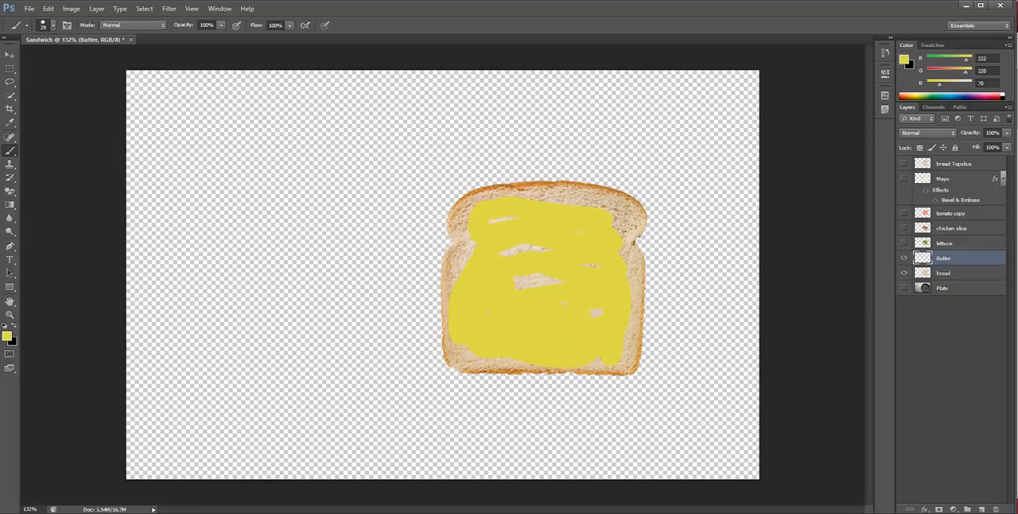
pyautogui.moveTo(517, 280)
pyautogui.mouseDown()
pyautogui.moveTo(538, 281)
pyautogui.moveTo(519, 247)
pyautogui.mouseUp()
pyautogui.moveTo(541, 198)
pyautogui.mouseDown()
pyautogui.moveTo(583, 199)
pyautogui.moveTo(621, 231)
pyautogui.moveTo(638, 318)
pyautogui.mouseUp()
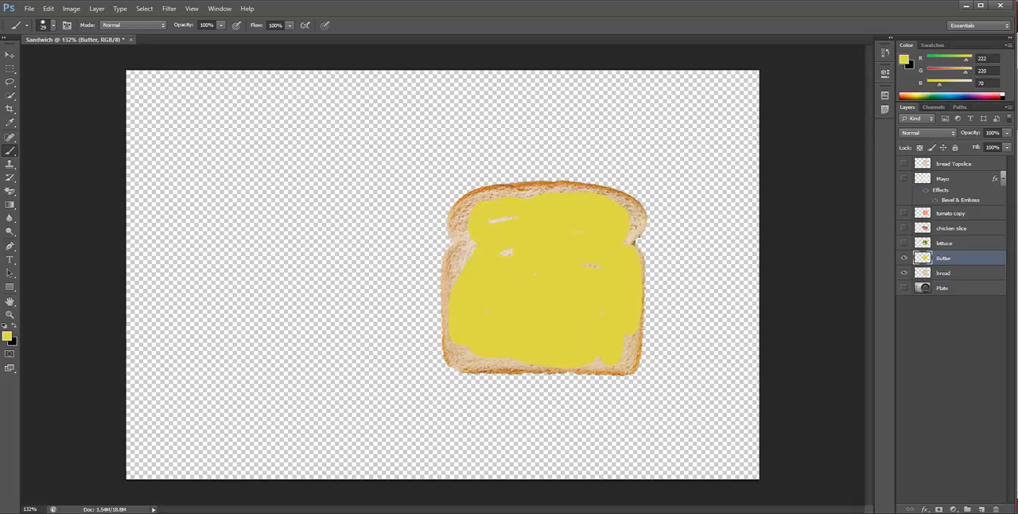
# Set the Butter layer's blend mode to Saturation and its opacity to 66%
pyautogui.click(926, 132)
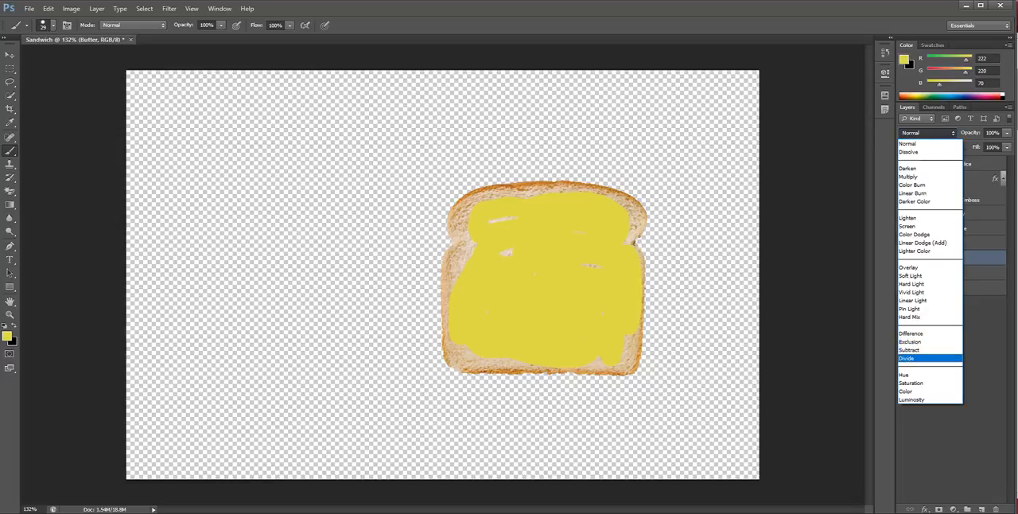
pyautogui.click(910, 382)
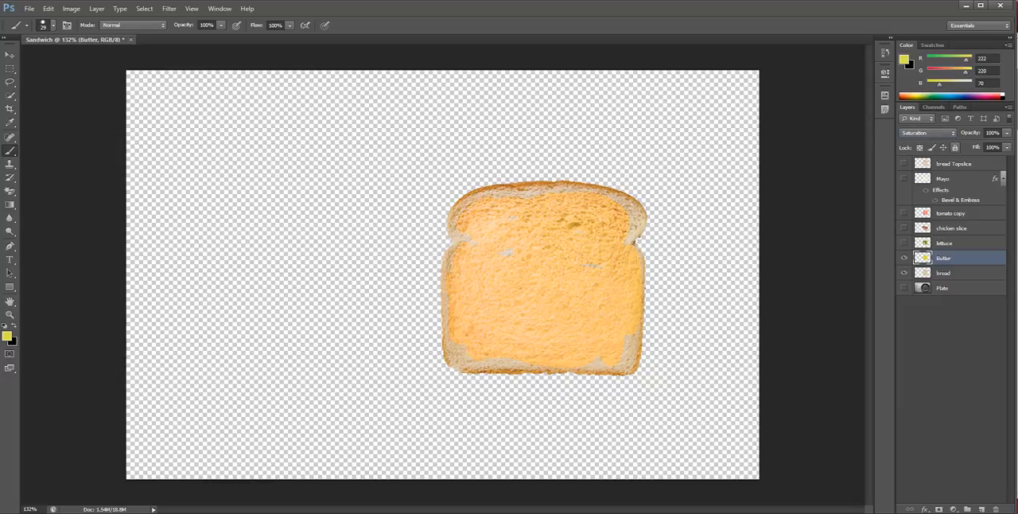
pyautogui.click(1007, 133)
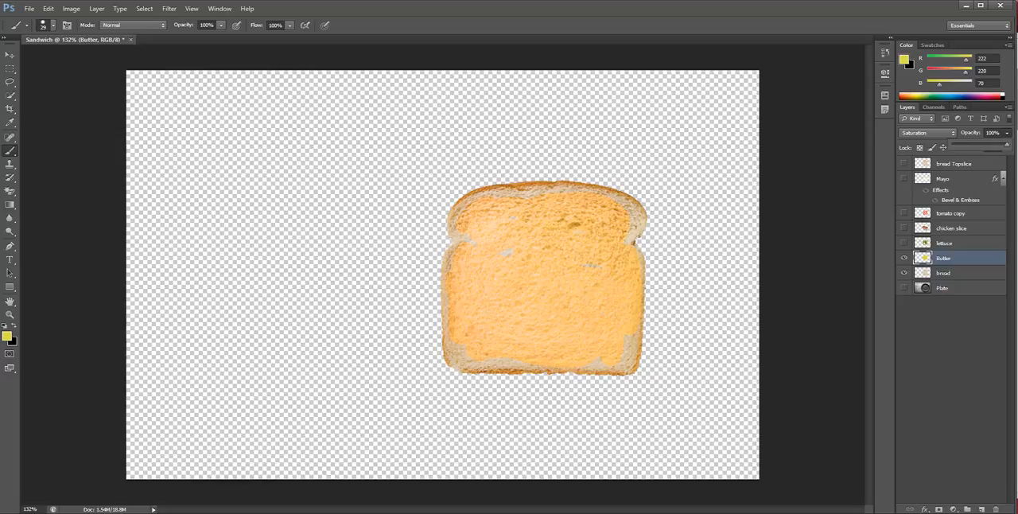
pyautogui.moveTo(1006, 143); pyautogui.dragTo(992, 144)
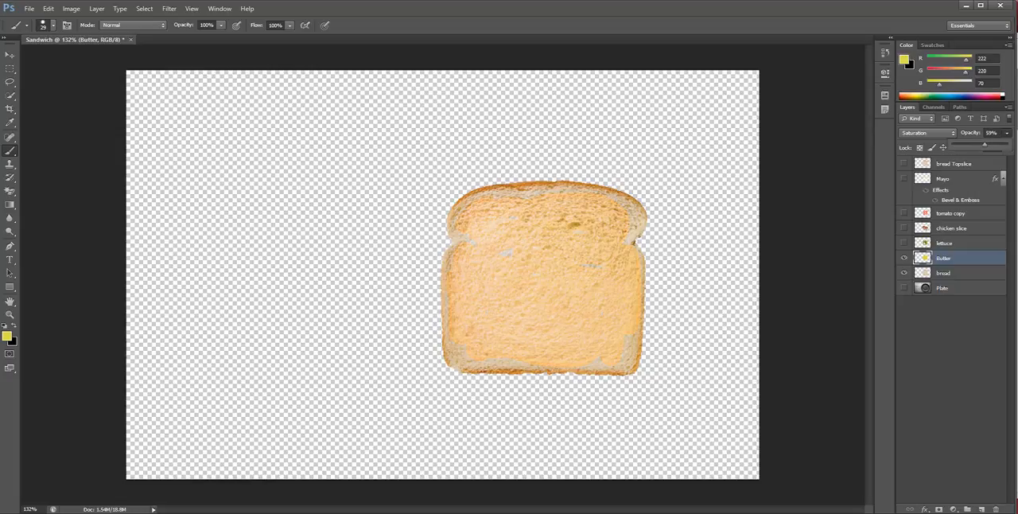
pyautogui.moveTo(984, 145); pyautogui.dragTo(986, 145)
# Show the lettuce, chicken slice, tomato copy, Mayo, bread Topslice and Plate layers
pyautogui.click(903, 243)
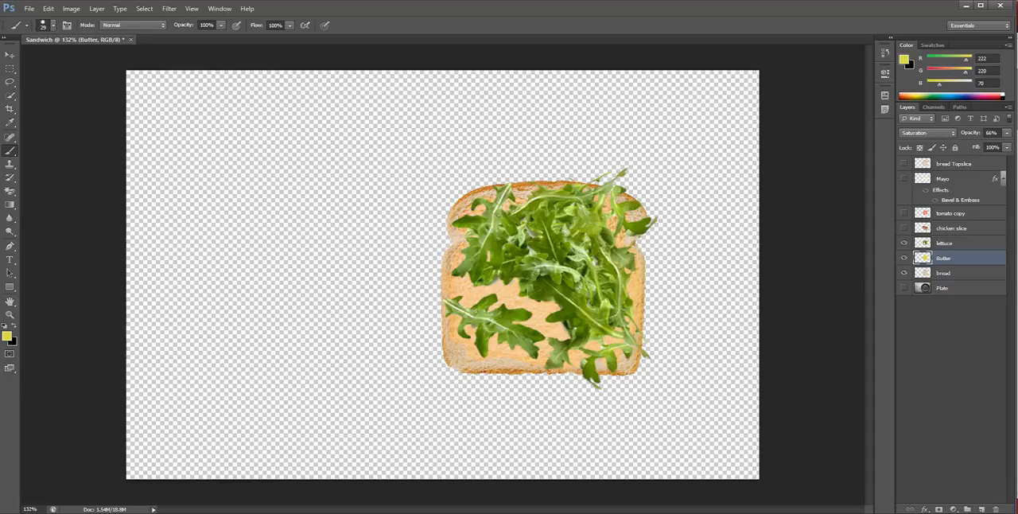
pyautogui.click(903, 227)
pyautogui.click(904, 212)
pyautogui.click(904, 178)
pyautogui.click(904, 163)
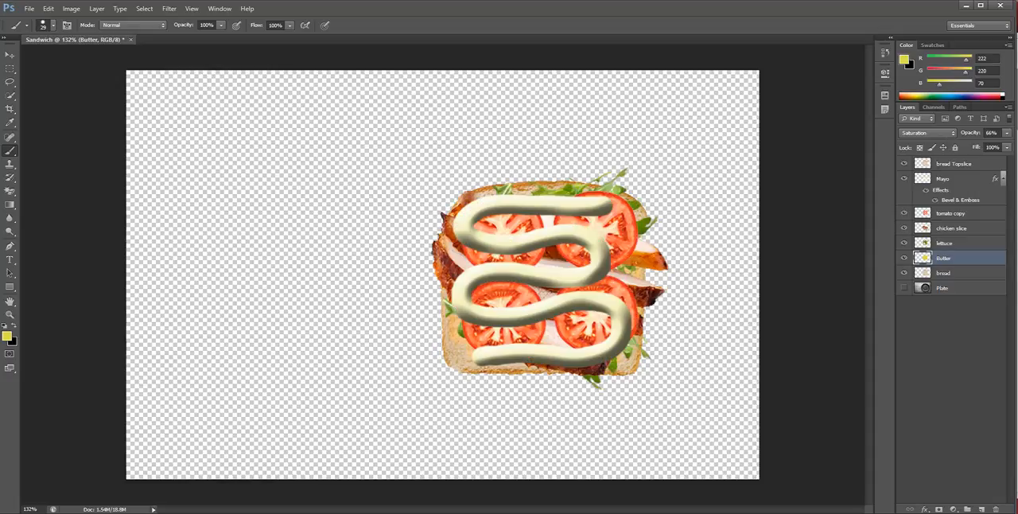
pyautogui.click(904, 287)
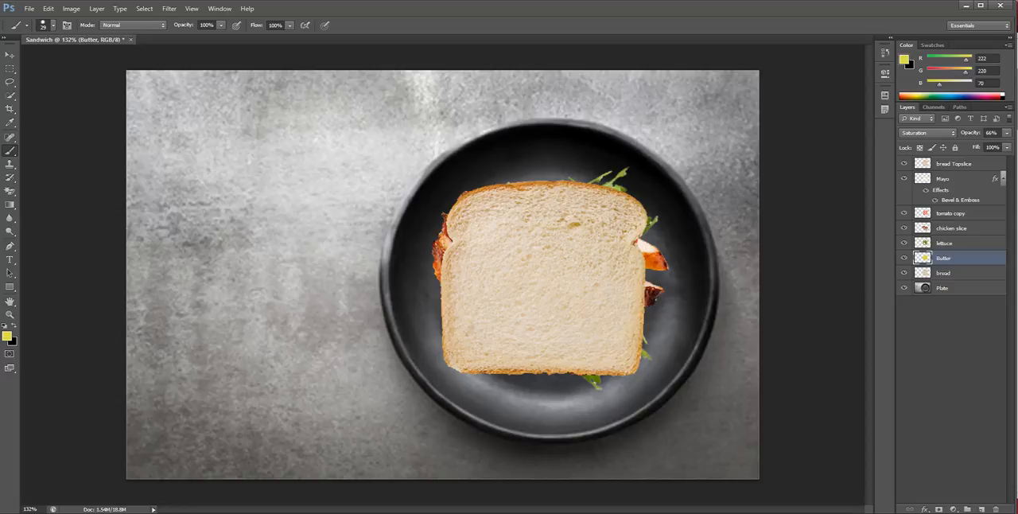
# Select all the layers from Plate up to bread Topslice
pyautogui.click(946, 273)
pyautogui.keyDown('ctrl'); pyautogui.click(946, 288); pyautogui.keyUp('ctrl')
pyautogui.keyDown('ctrl'); pyautogui.click(946, 257); pyautogui.keyUp('ctrl')
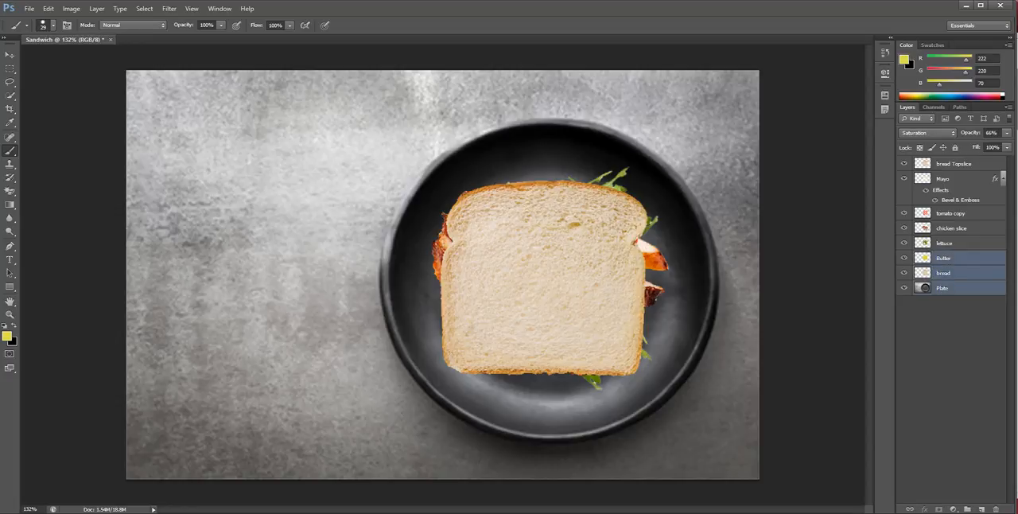
pyautogui.keyDown('ctrl'); pyautogui.click(946, 243); pyautogui.keyUp('ctrl')
pyautogui.keyDown('ctrl'); pyautogui.click(950, 228); pyautogui.keyUp('ctrl')
pyautogui.keyDown('ctrl'); pyautogui.click(950, 214); pyautogui.keyUp('ctrl')
pyautogui.keyDown('ctrl'); pyautogui.click(950, 178); pyautogui.keyUp('ctrl')
pyautogui.keyDown('ctrl'); pyautogui.click(950, 163); pyautogui.keyUp('ctrl')
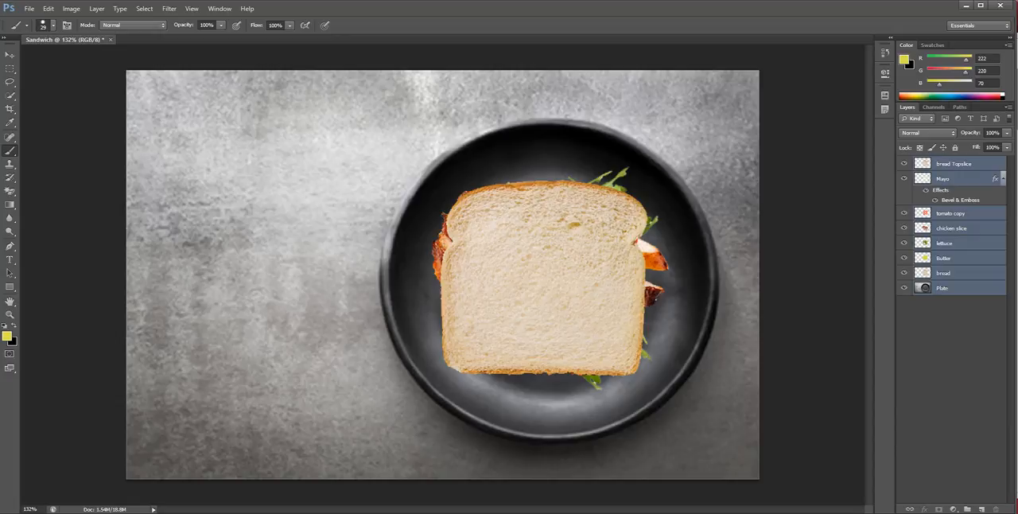
# Select every sandwich layer from bread up to bread Topslice, leaving the Plate layer out of the selection
pyautogui.click(942, 288)
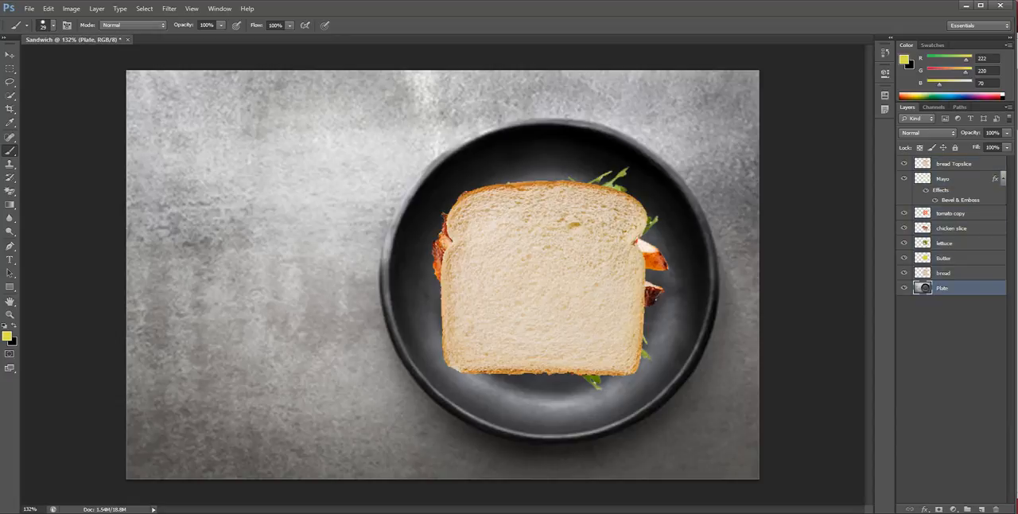
pyautogui.keyDown('ctrl'); pyautogui.click(943, 272); pyautogui.keyUp('ctrl')
pyautogui.keyDown('ctrl'); pyautogui.click(942, 288); pyautogui.keyUp('ctrl')
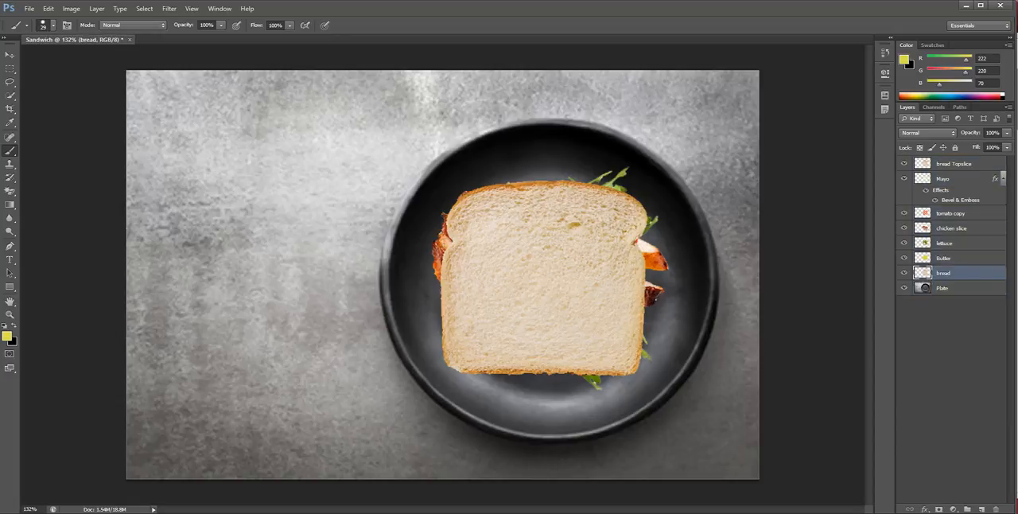
pyautogui.keyDown('ctrl'); pyautogui.click(943, 257); pyautogui.keyUp('ctrl')
pyautogui.keyDown('ctrl'); pyautogui.click(944, 243); pyautogui.keyUp('ctrl')
pyautogui.keyDown('ctrl'); pyautogui.click(951, 228); pyautogui.keyUp('ctrl')
pyautogui.keyDown('ctrl'); pyautogui.click(950, 213); pyautogui.keyUp('ctrl')
pyautogui.keyDown('ctrl'); pyautogui.click(943, 178); pyautogui.keyUp('ctrl')
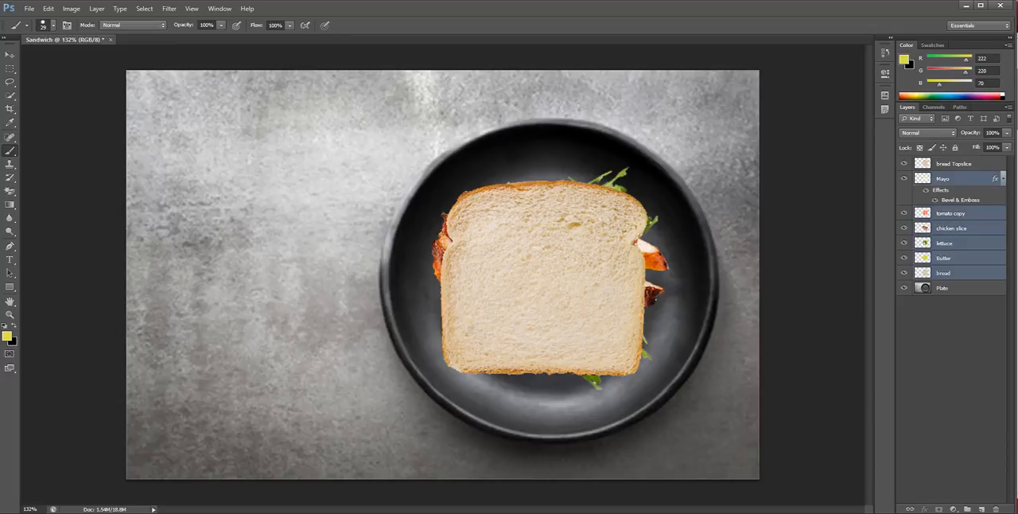
pyautogui.keyDown('ctrl'); pyautogui.click(954, 163); pyautogui.keyUp('ctrl')
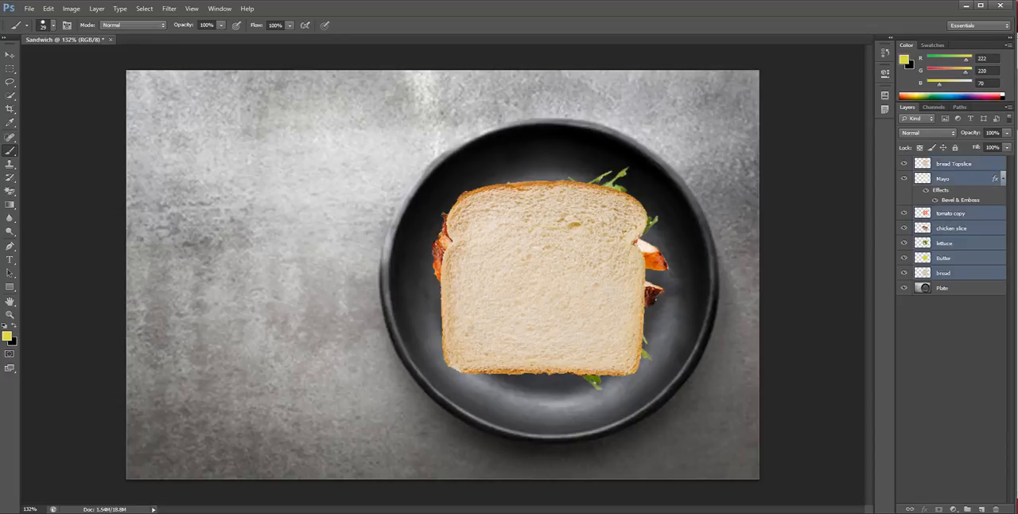
# Scale the selected sandwich layers together to about 109%, reposition them on the plate, and deselect the layers
pyautogui.hotkey('ctrl', 't')
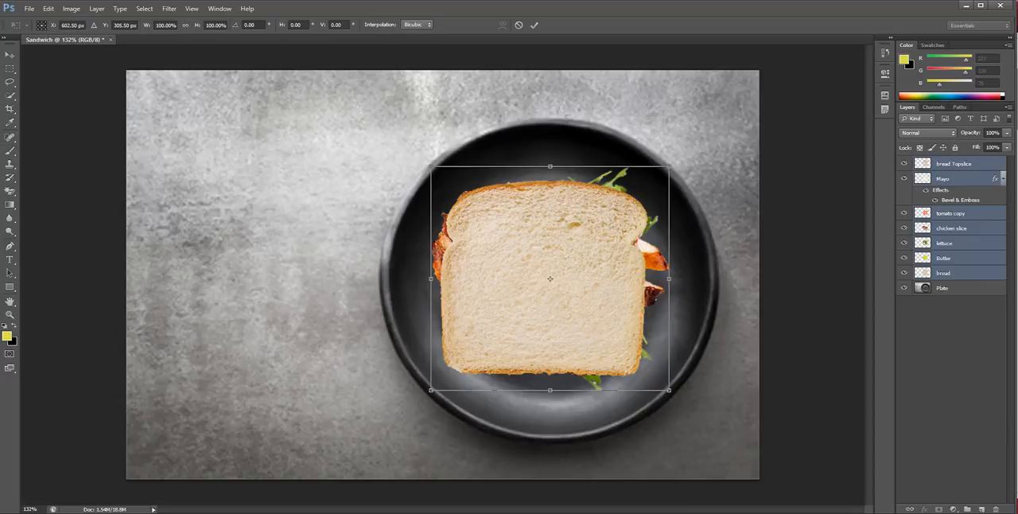
pyautogui.moveTo(669, 166); pyautogui.dragTo(691, 144)
pyautogui.moveTo(592, 224); pyautogui.dragTo(587, 238)
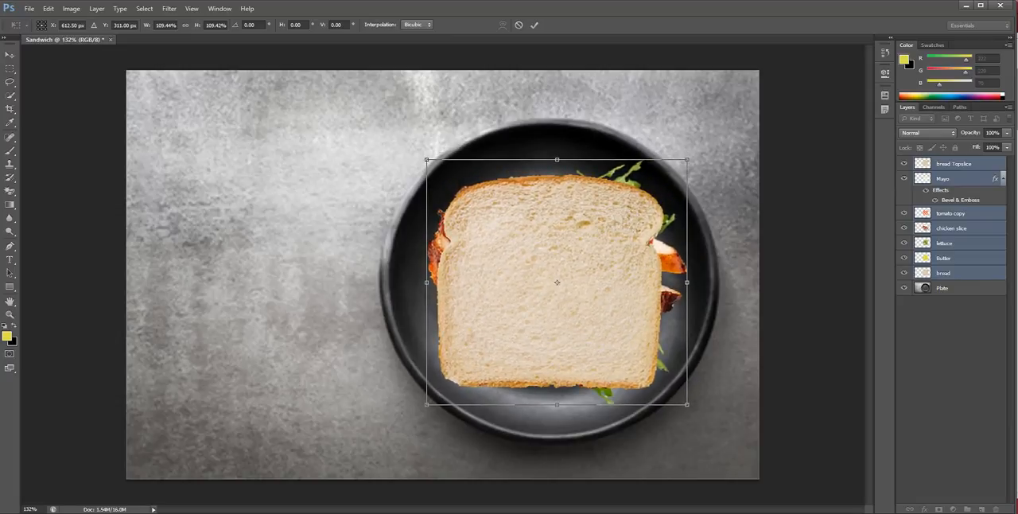
pyautogui.press('Return')
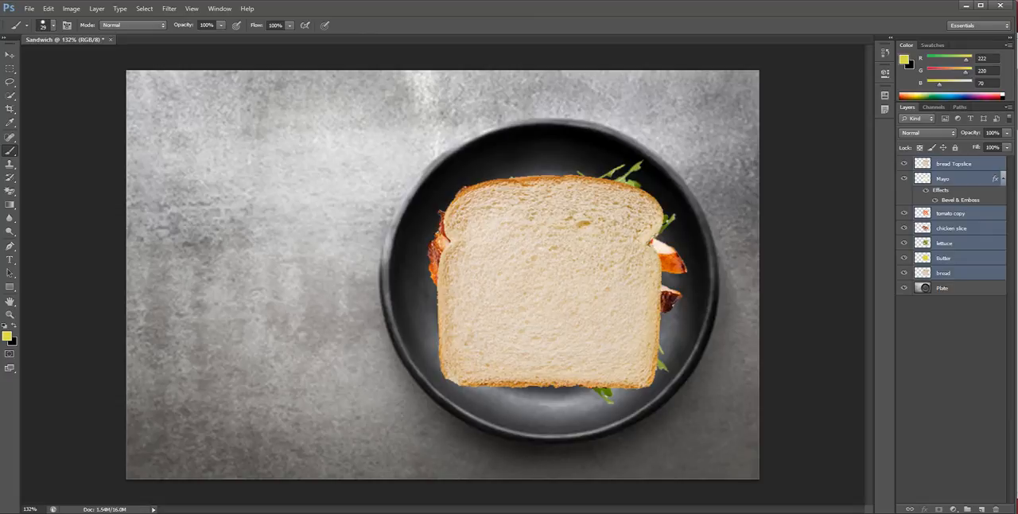
pyautogui.click(949, 358)
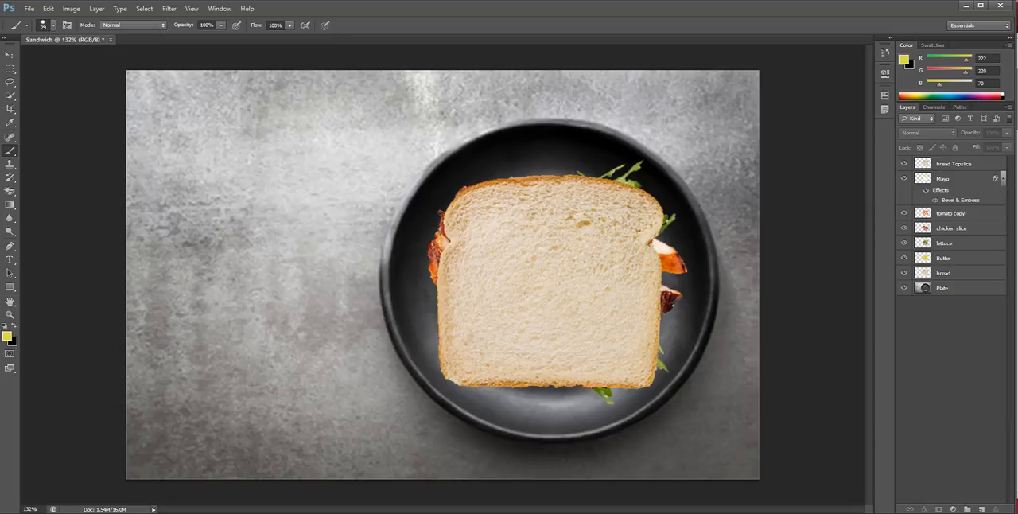
# Move the chicken slice layer above bread Topslice, and return it to its place between tomato copy and lettuce
pyautogui.moveTo(951, 228); pyautogui.dragTo(949, 160)
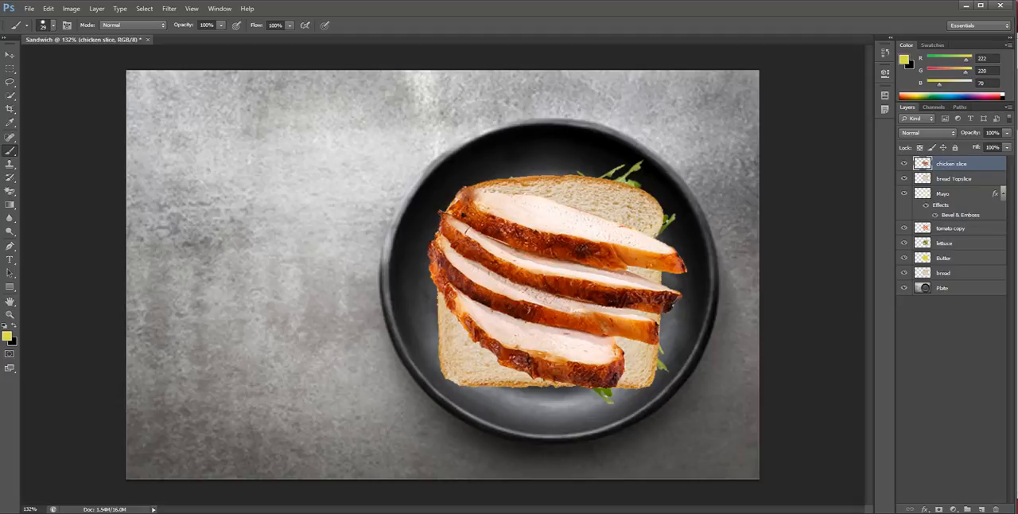
pyautogui.moveTo(947, 163); pyautogui.dragTo(948, 235)
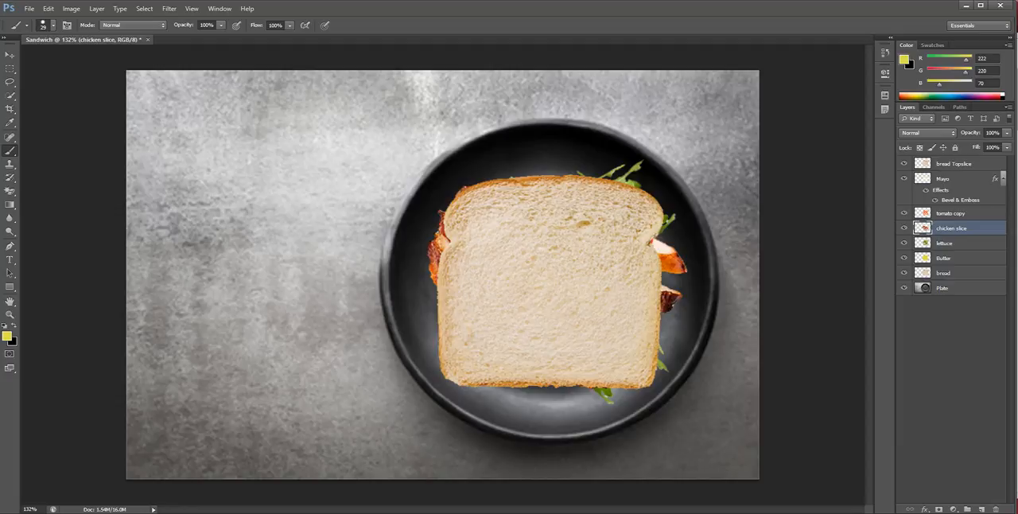
# Hide the sandwich layers one by one from bread Topslice down to bread, leaving only the Plate layer visible
pyautogui.click(903, 163)
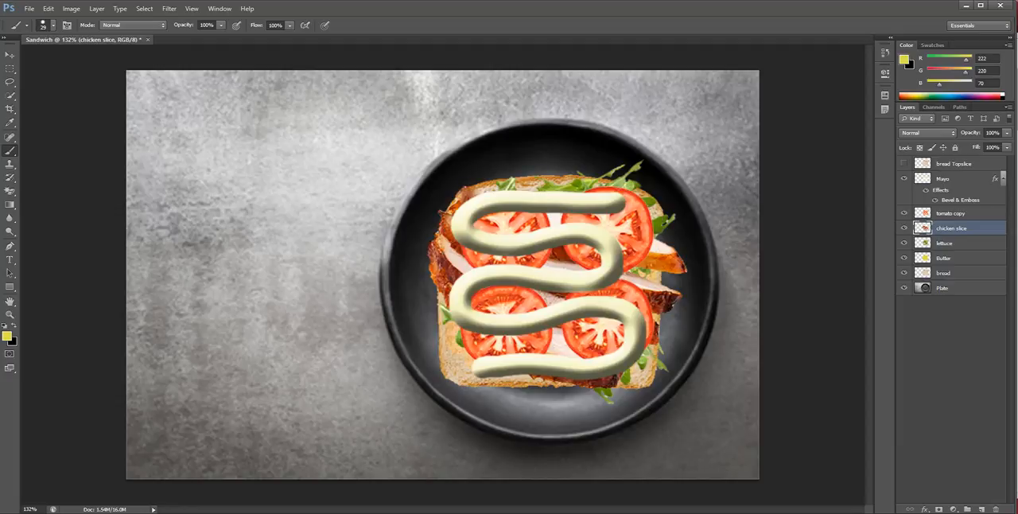
pyautogui.click(903, 178)
pyautogui.click(904, 213)
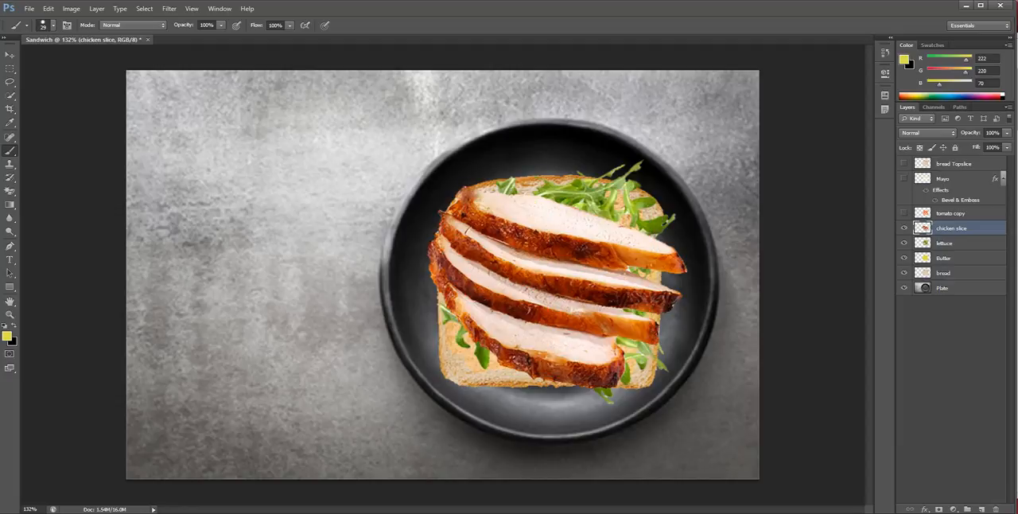
pyautogui.click(904, 228)
pyautogui.click(904, 242)
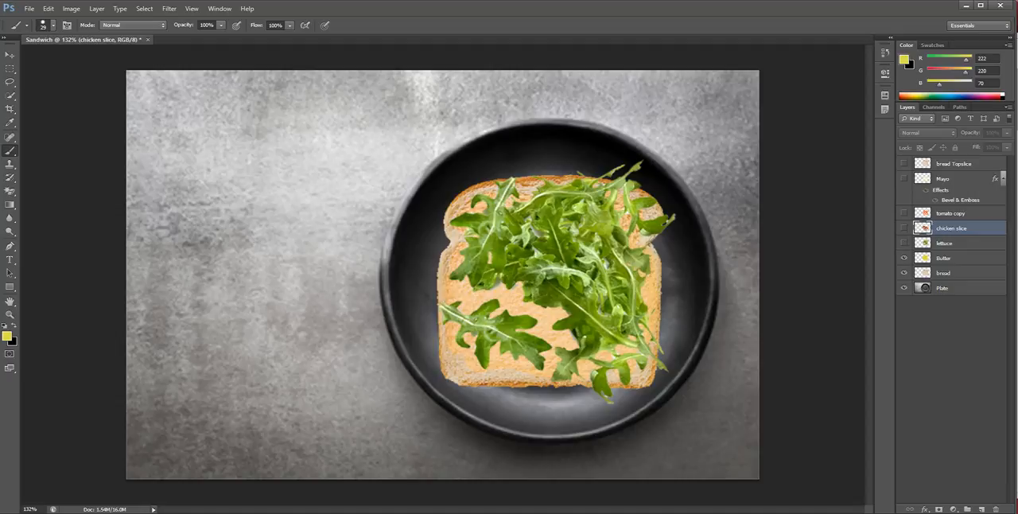
pyautogui.click(903, 258)
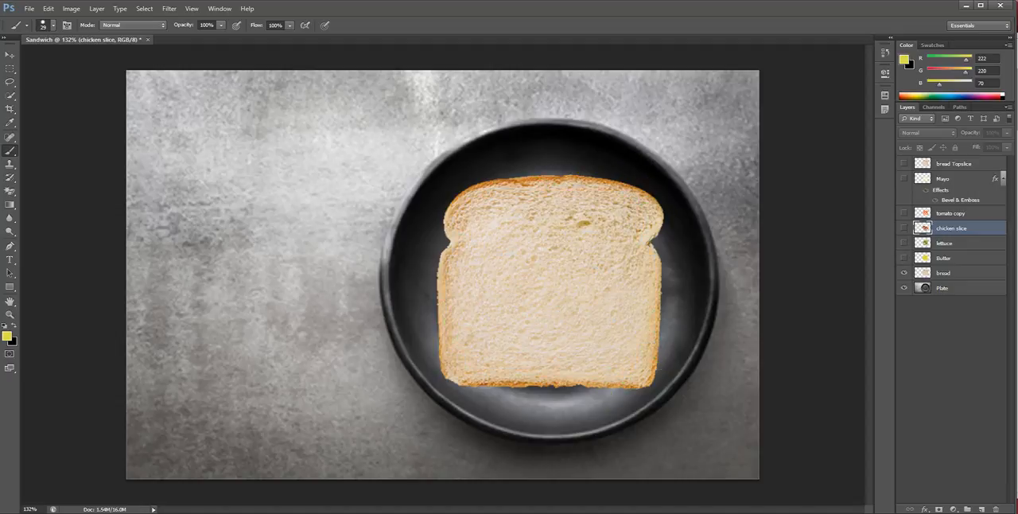
pyautogui.click(903, 273)
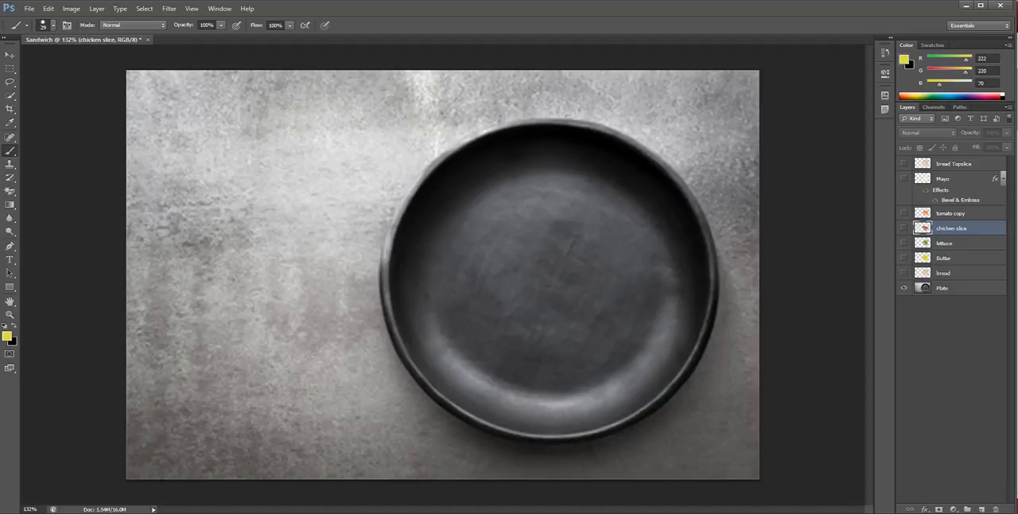
# Show the sandwich layers again one by one from bread up to bread Topslice
pyautogui.click(903, 273)
pyautogui.click(903, 258)
pyautogui.click(903, 243)
pyautogui.click(903, 228)
pyautogui.click(903, 213)
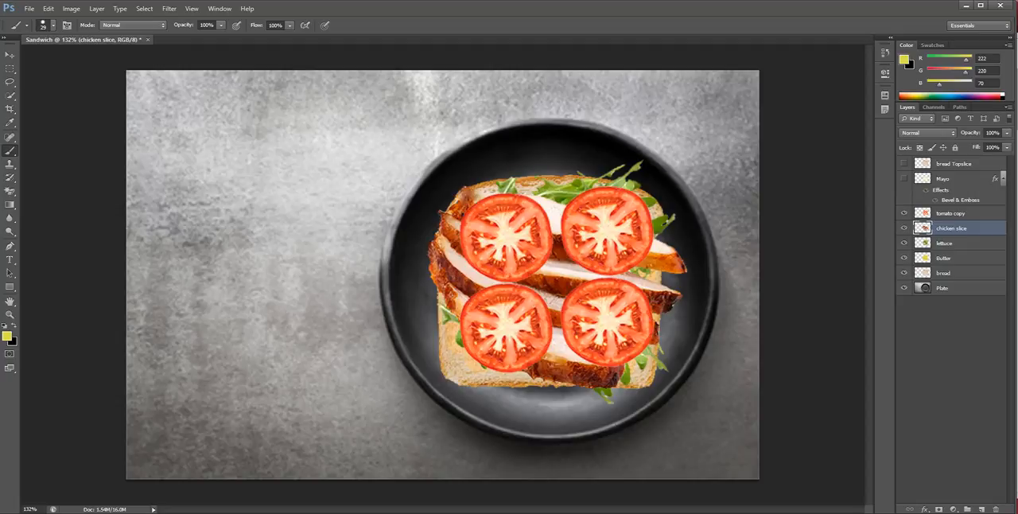
pyautogui.click(903, 178)
pyautogui.click(904, 163)
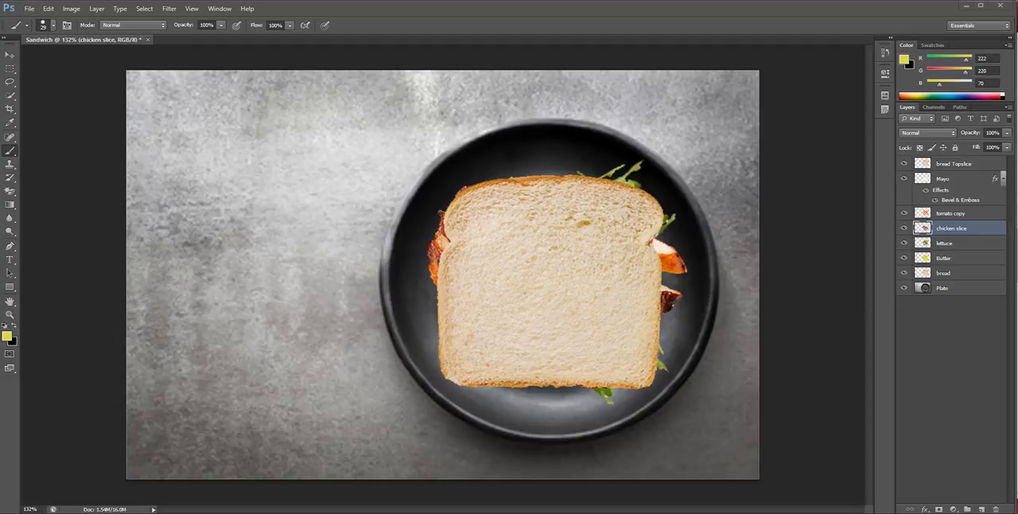
# Switch to the Chrome browser, look through the sandwich image results, and return to the Photoshop composite
pyautogui.hotkey('alt', 'Tab')
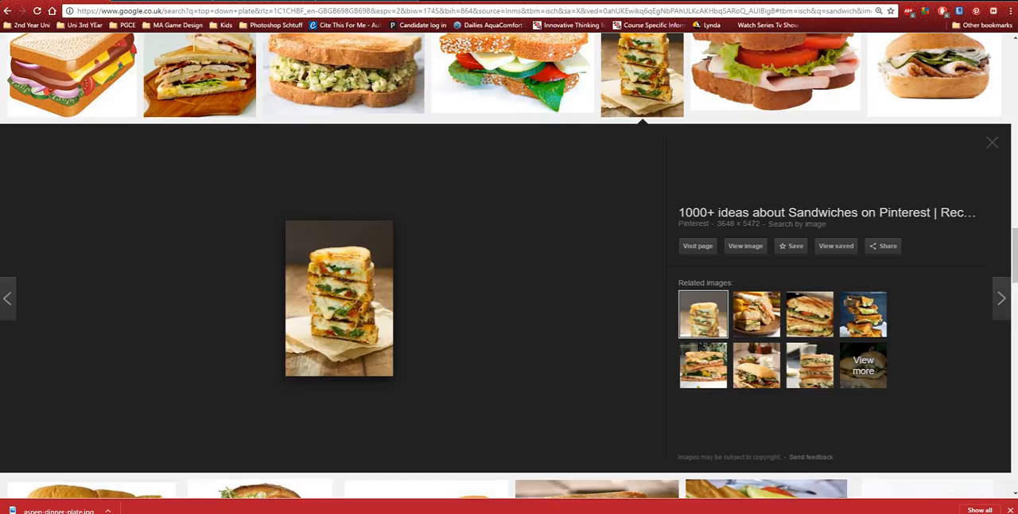
pyautogui.scroll(-3, 426, 274)
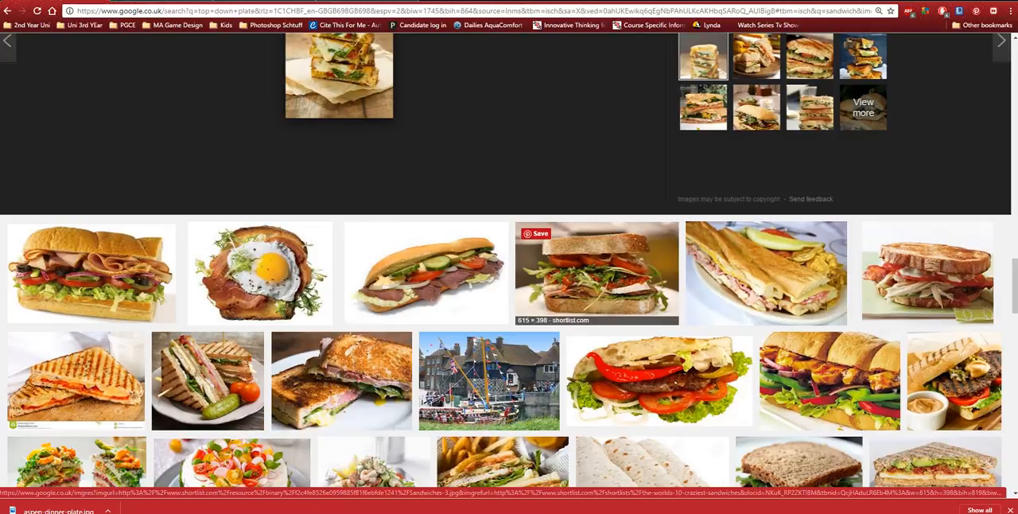
pyautogui.hotkey('alt', 'Tab')
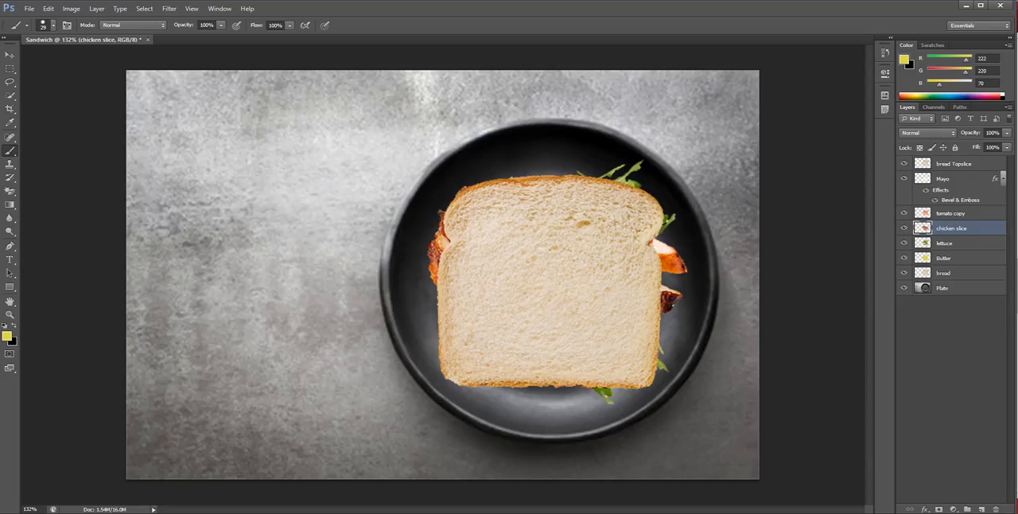